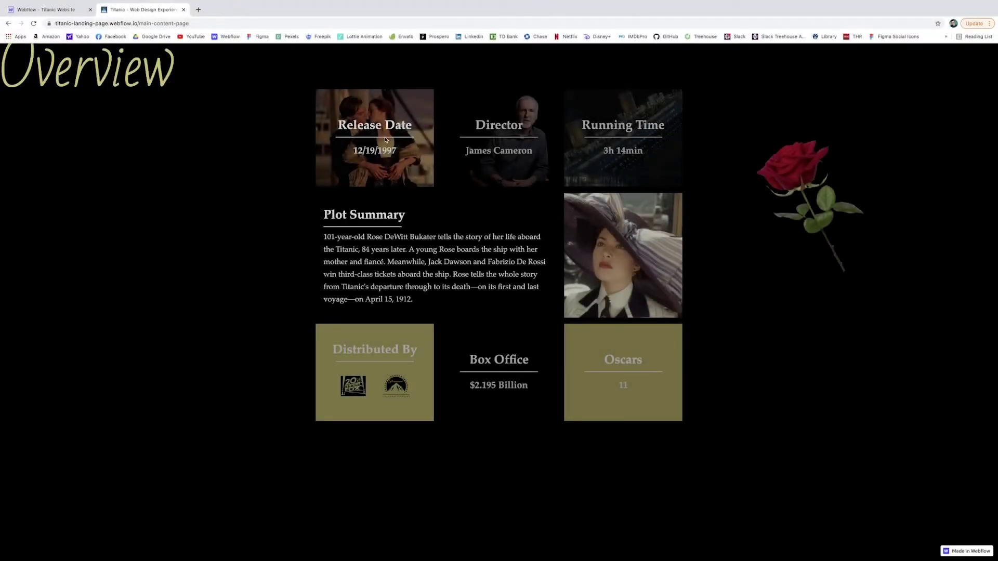
# - Scroll back up through the Overview section on the published Titanic site
pyautogui.scroll(2, 385, 139)
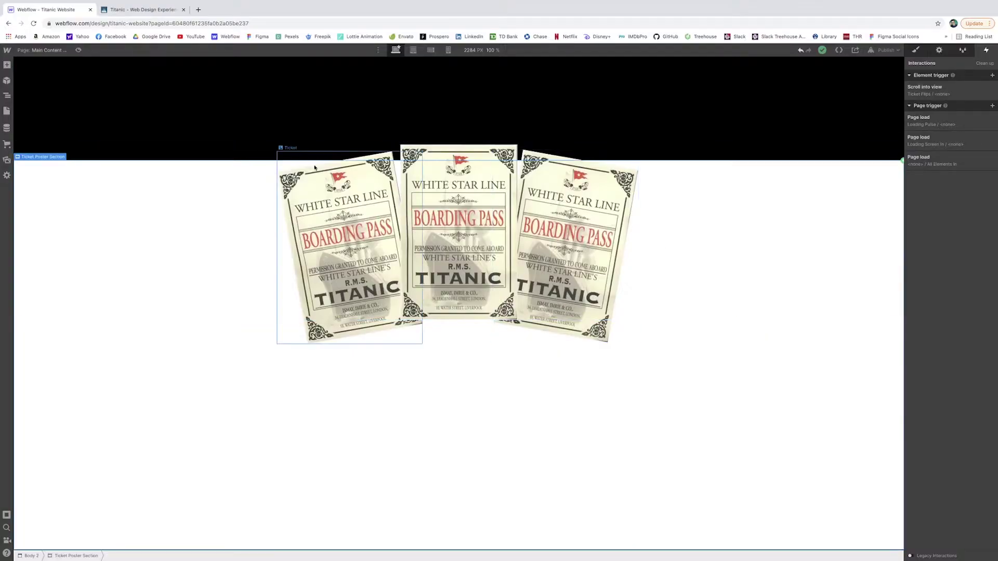
# - Show the Style panel and select the right ticket card's Card Wrapper to inspect its styling
pyautogui.click(917, 50)
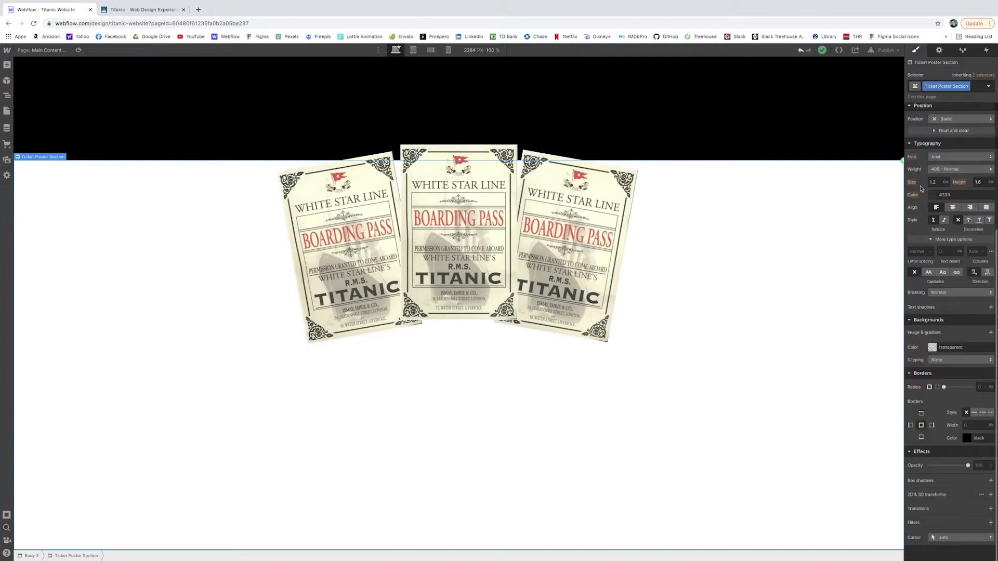
pyautogui.click(571, 260)
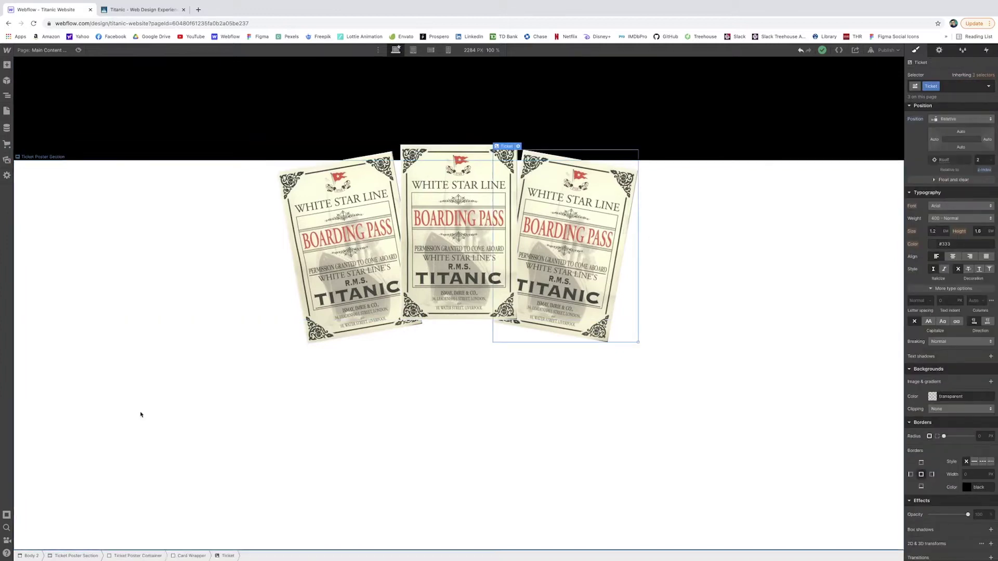
pyautogui.click(192, 555)
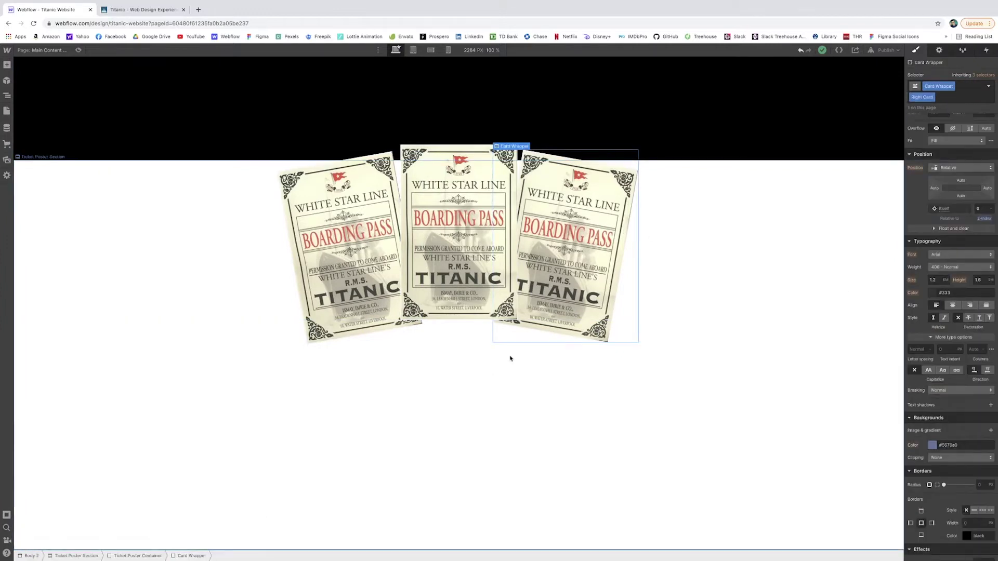
pyautogui.scroll(-3, 930, 343)
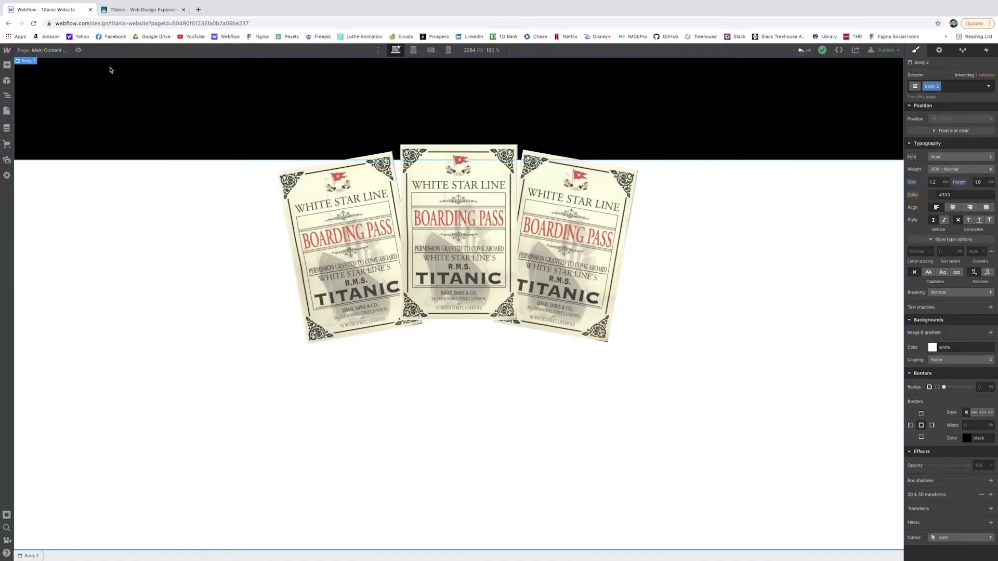
# - Add a section with the class Overview Section and set its height to 800 px
pyautogui.click(6, 66)
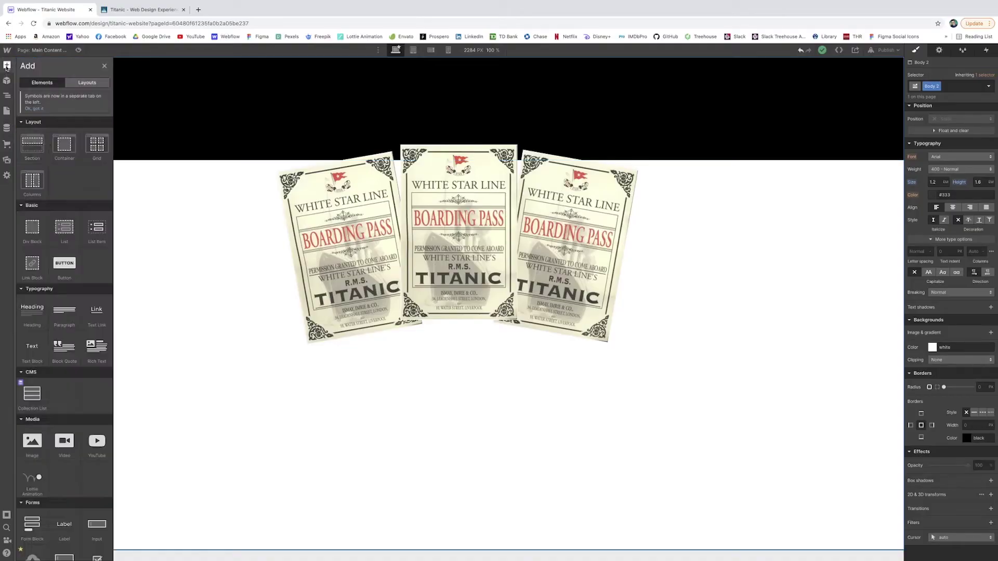
pyautogui.click(41, 150)
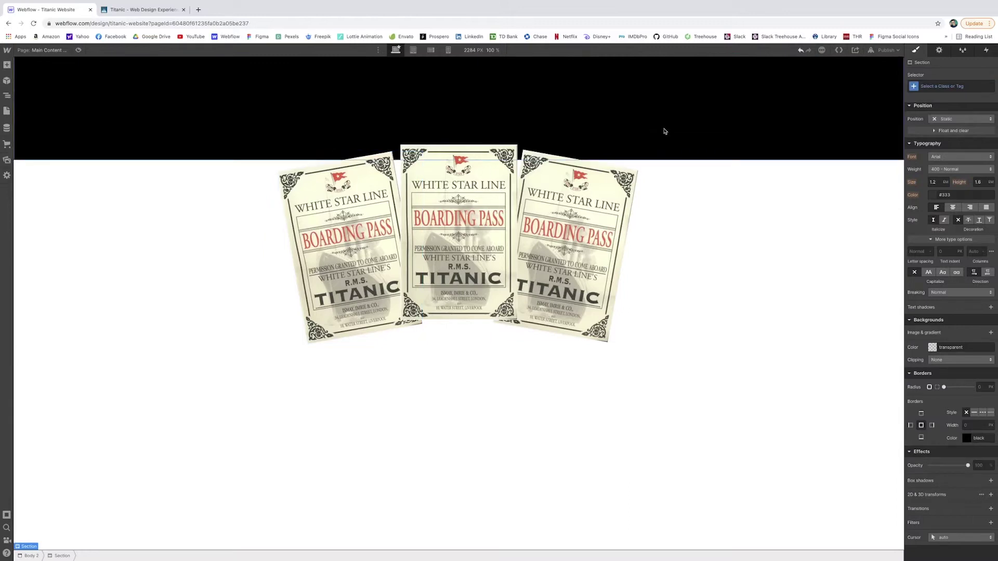
pyautogui.click(942, 85)
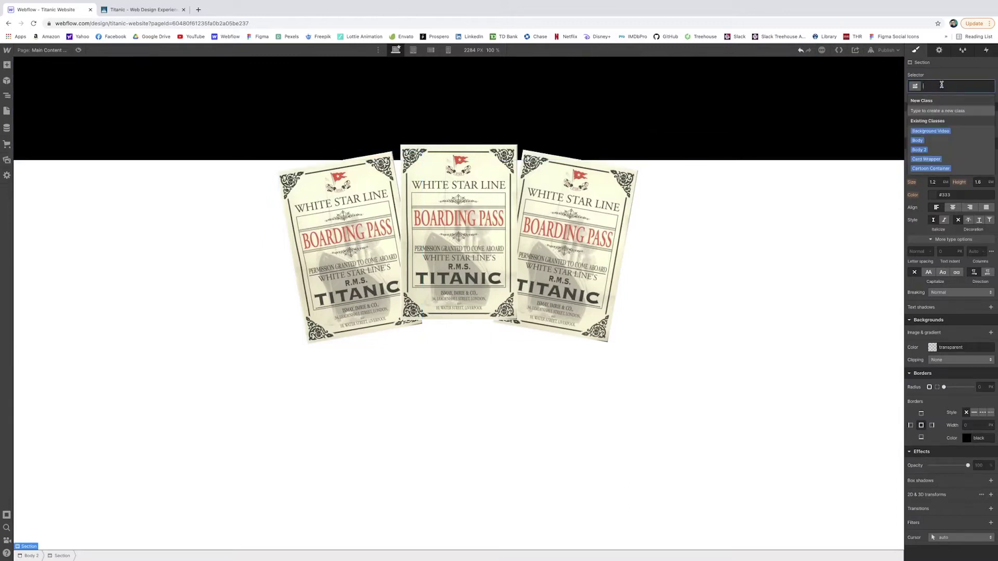
pyautogui.write('ove')
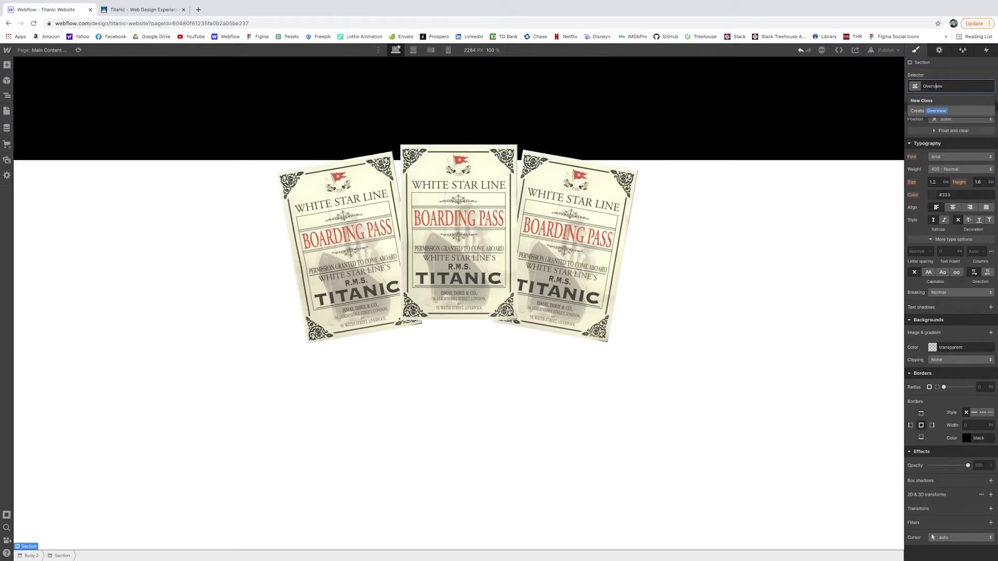
pyautogui.write('rview Section')
pyautogui.press('Return')
pyautogui.scroll(-1, 350, 397)
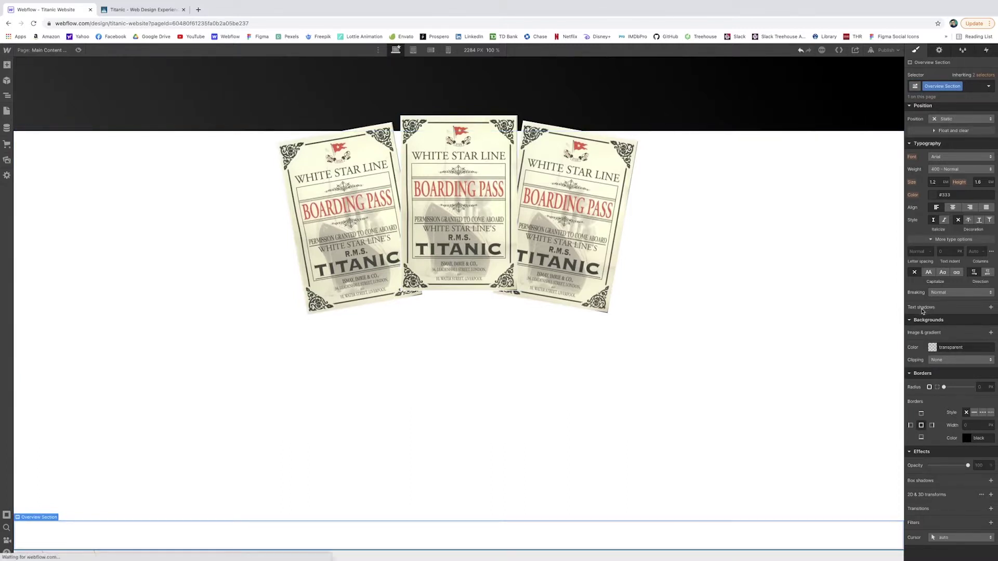
pyautogui.scroll(5, 952, 312)
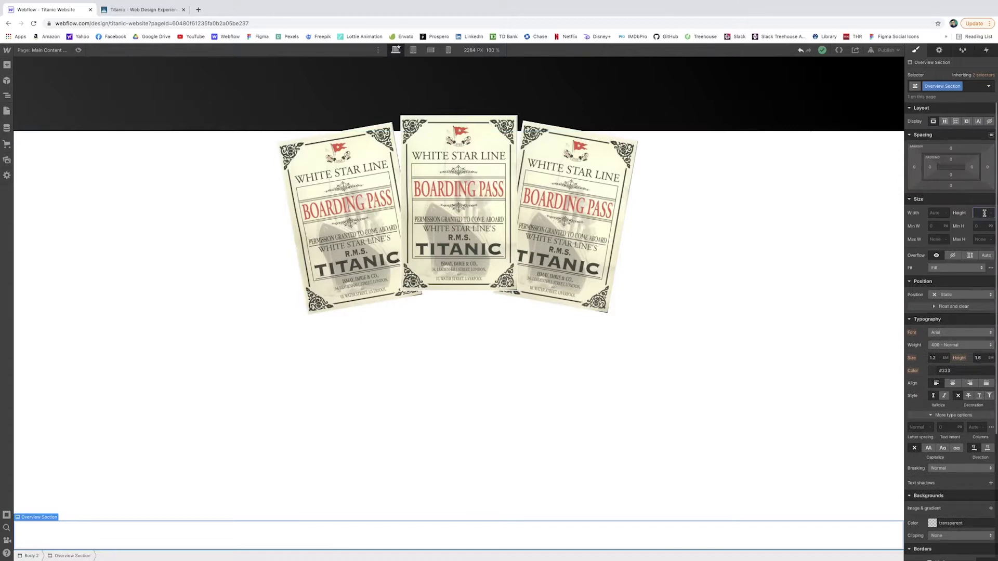
pyautogui.write('x')
pyautogui.press('Return')
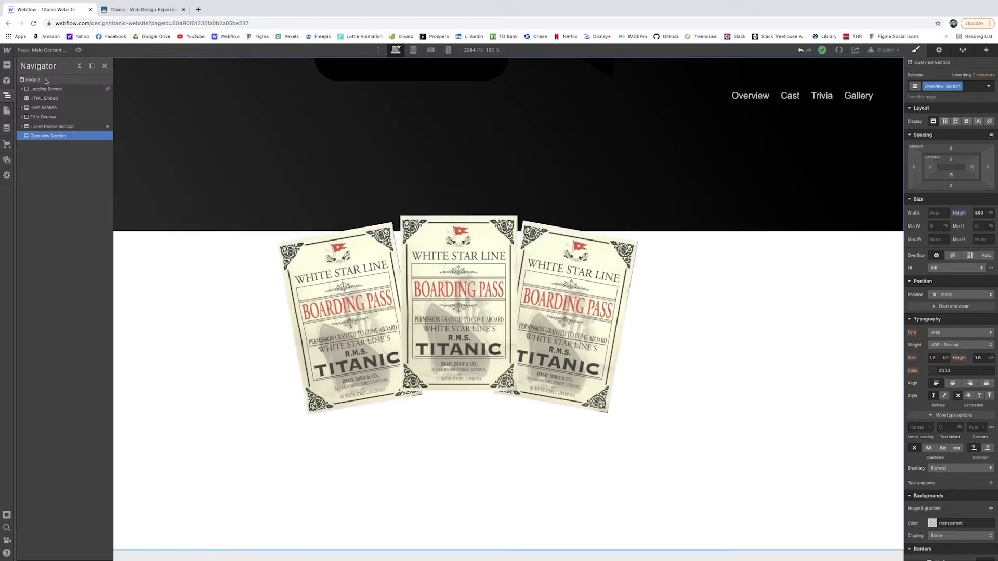
# - Set the Body 2 background colour to black (#000000)
pyautogui.click(32, 79)
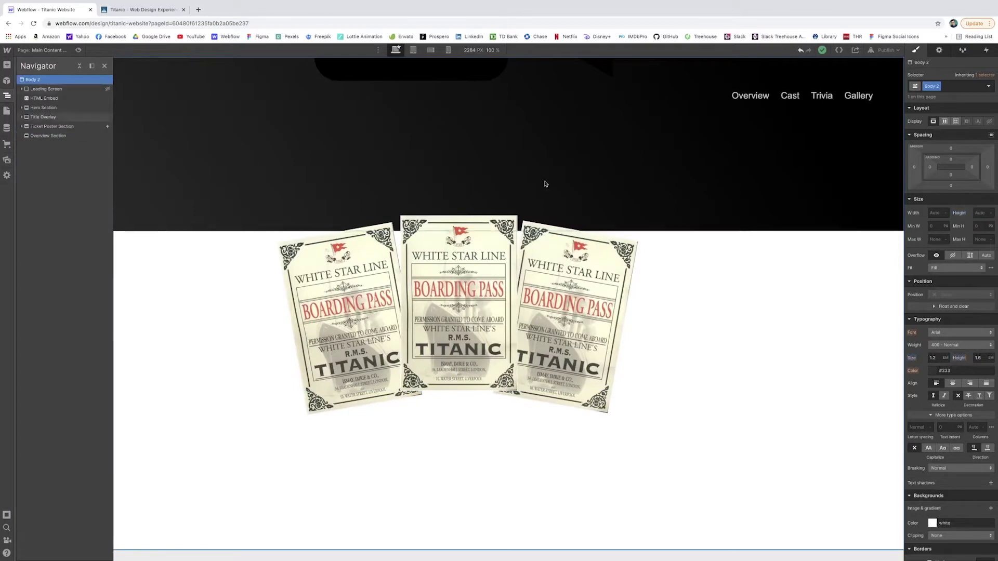
pyautogui.scroll(-3, 968, 302)
pyautogui.click(931, 348)
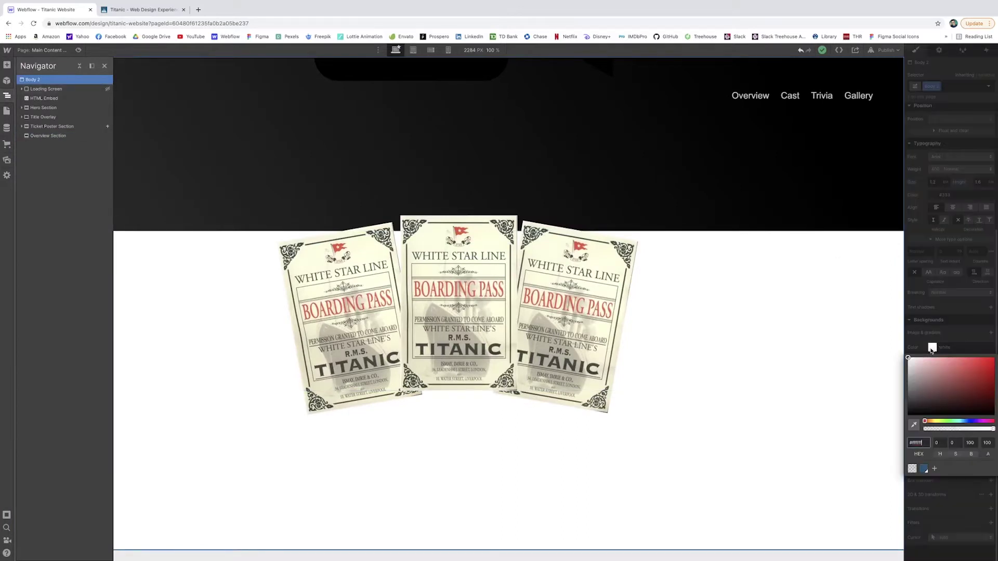
pyautogui.moveTo(916, 411); pyautogui.dragTo(907, 418)
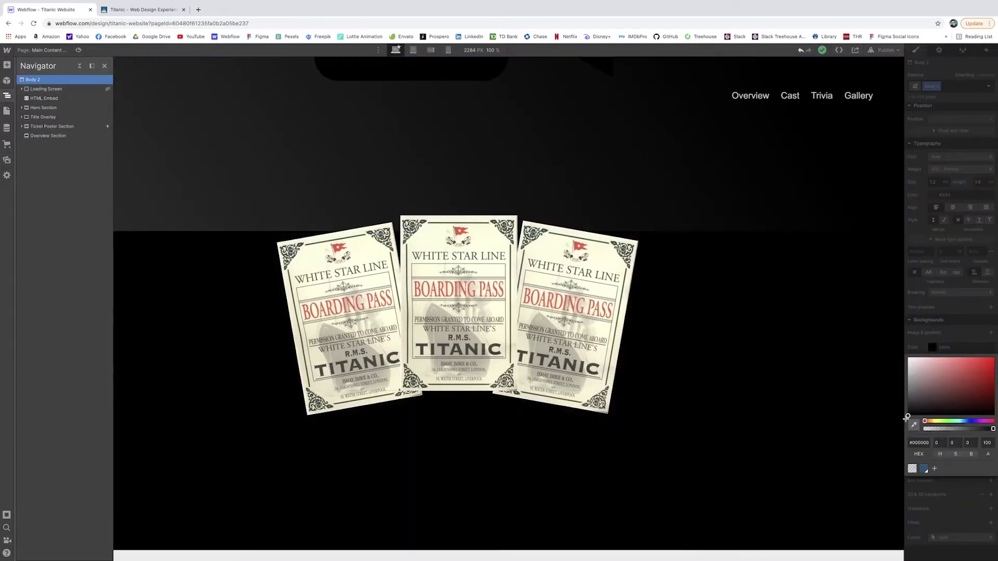
pyautogui.scroll(5, 840, 389)
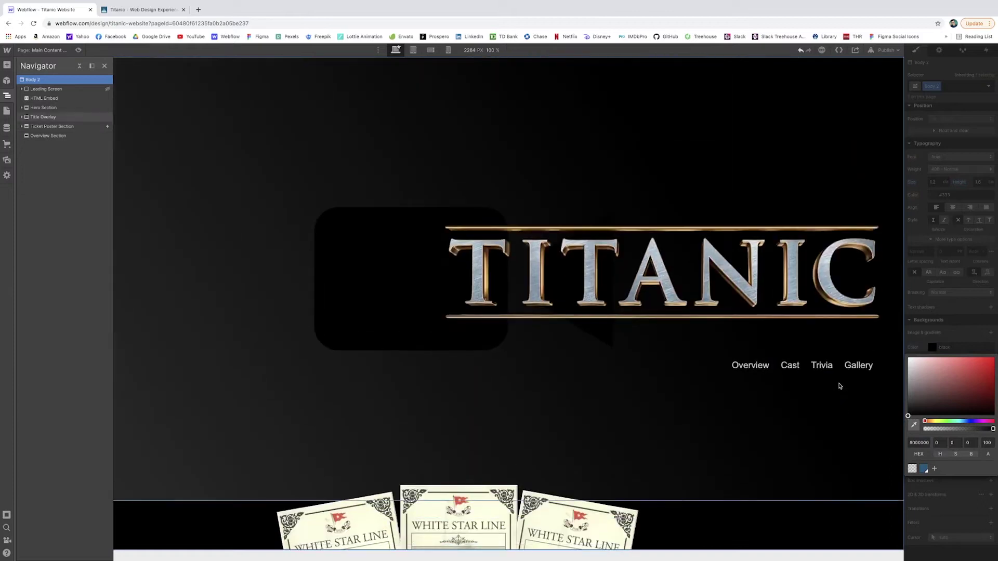
pyautogui.scroll(-8, 840, 386)
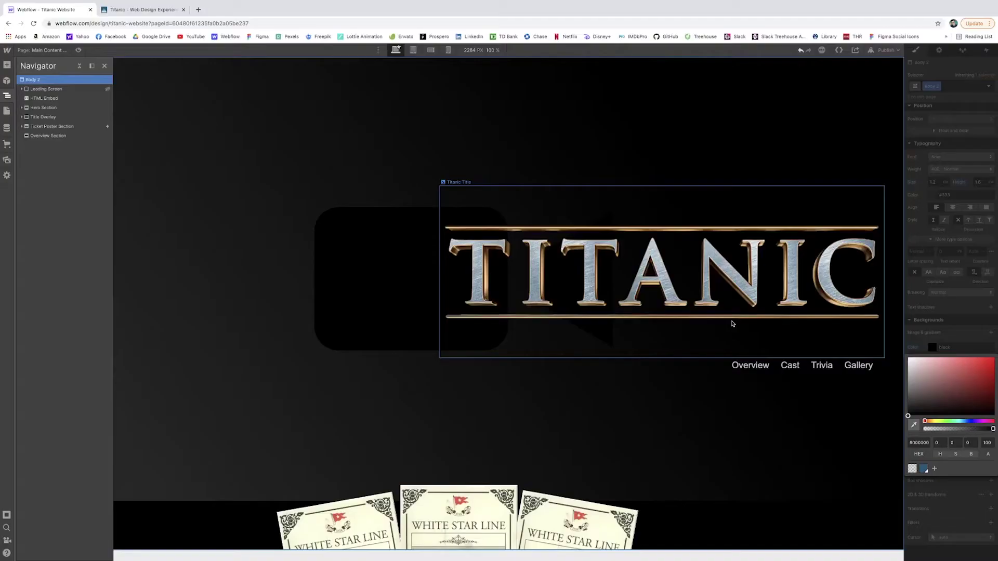
pyautogui.scroll(-12, 557, 361)
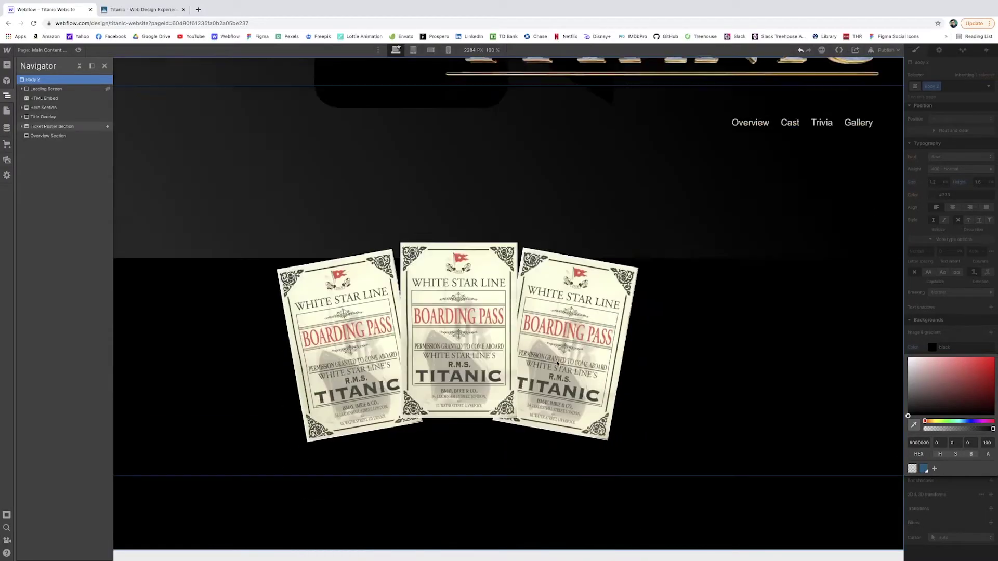
pyautogui.click(304, 256)
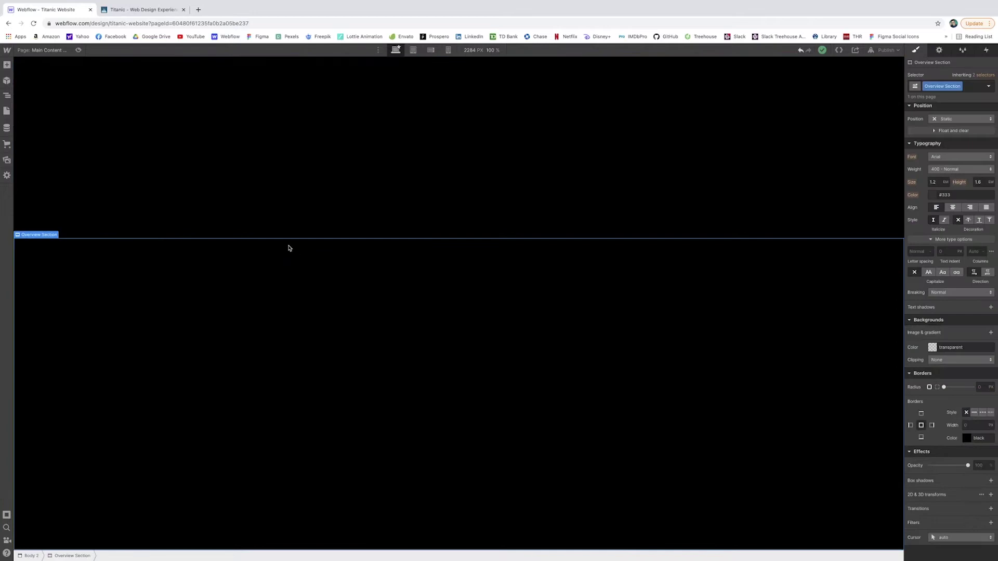
# - Insert a container in the Overview Section and give it the class Overview Container
pyautogui.click(7, 65)
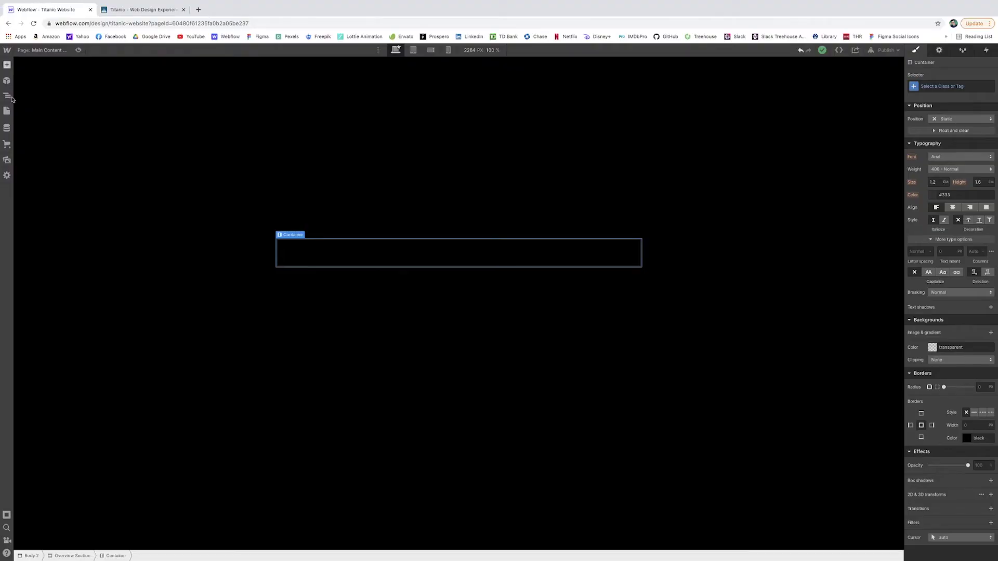
pyautogui.click(955, 88)
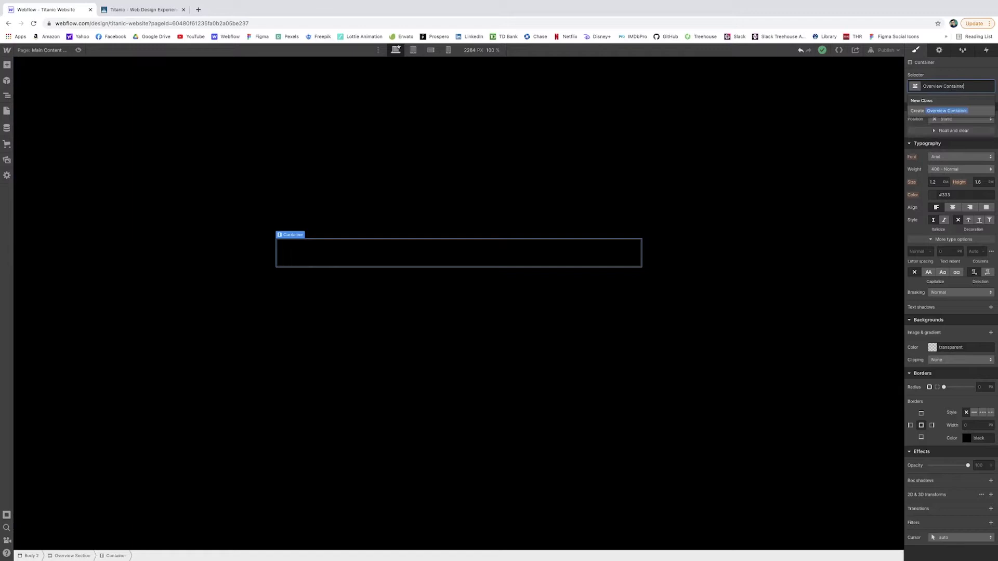
pyautogui.press('Return')
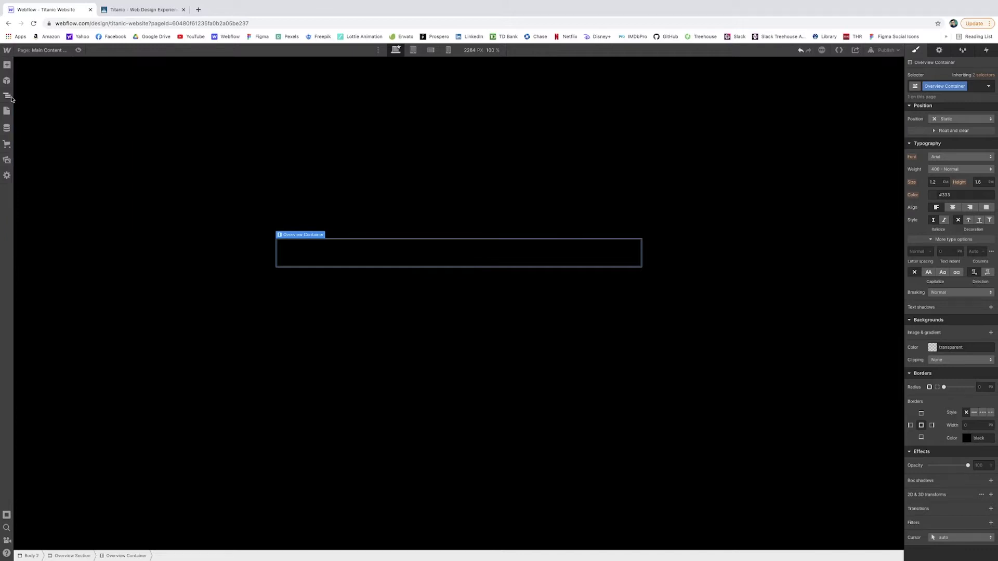
pyautogui.click(7, 65)
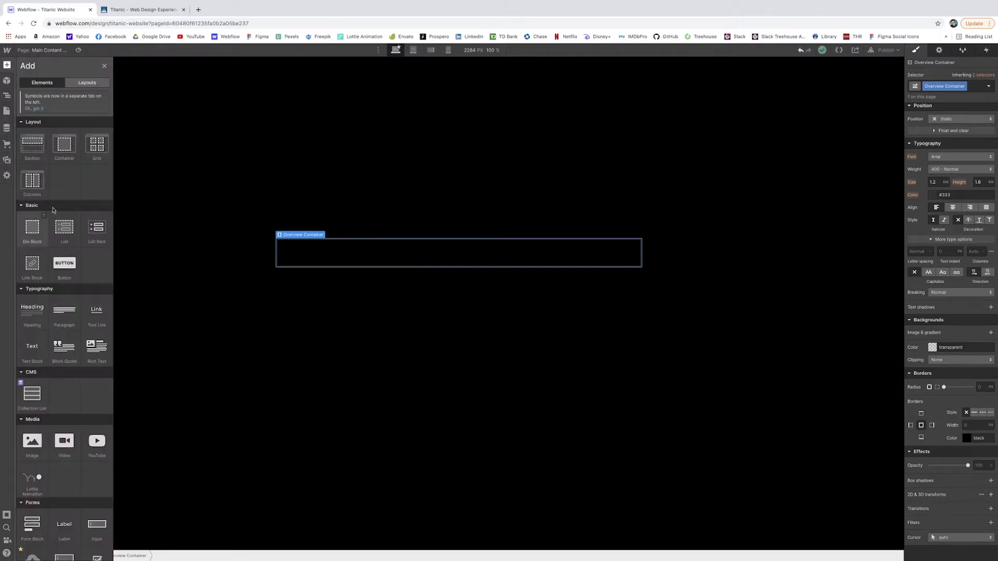
# - Insert a grid into the Overview Container, starting then cancelling an 'Overview' class name
pyautogui.click(100, 144)
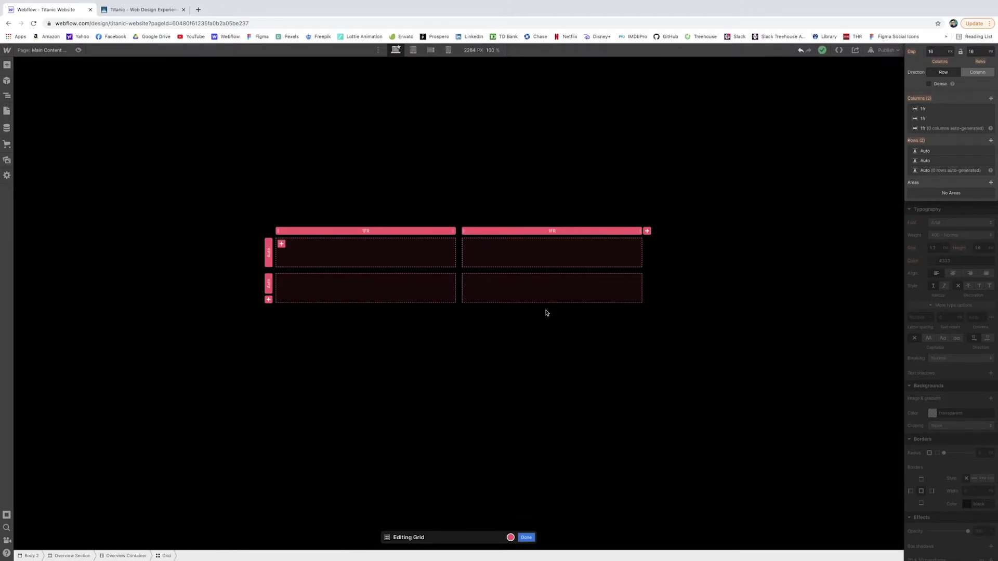
pyautogui.click(527, 538)
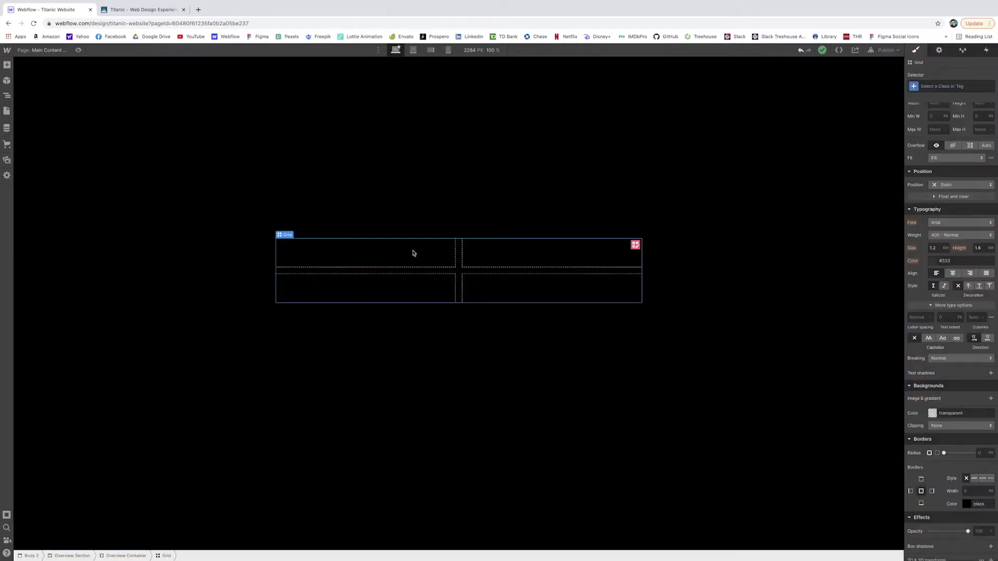
pyautogui.click(935, 86)
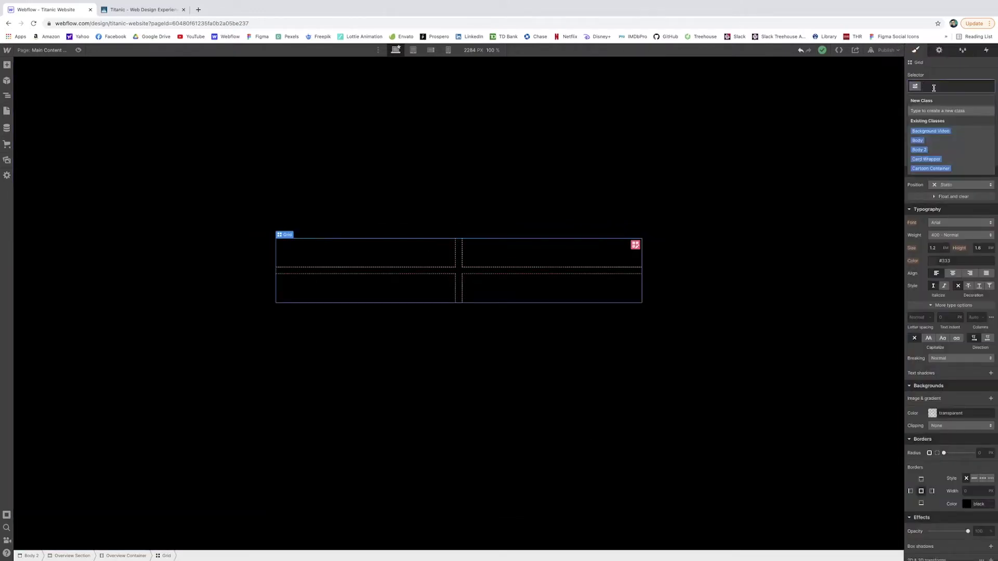
pyautogui.write('Overview')
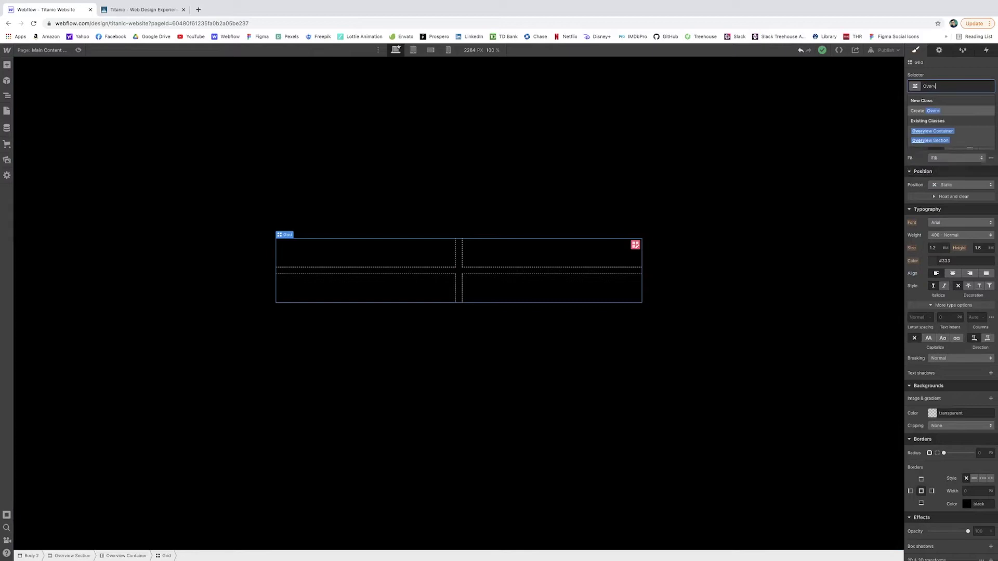
pyautogui.press('BackSpace')
pyautogui.press('BackSpace')
pyautogui.write('ew')
pyautogui.press('Escape')
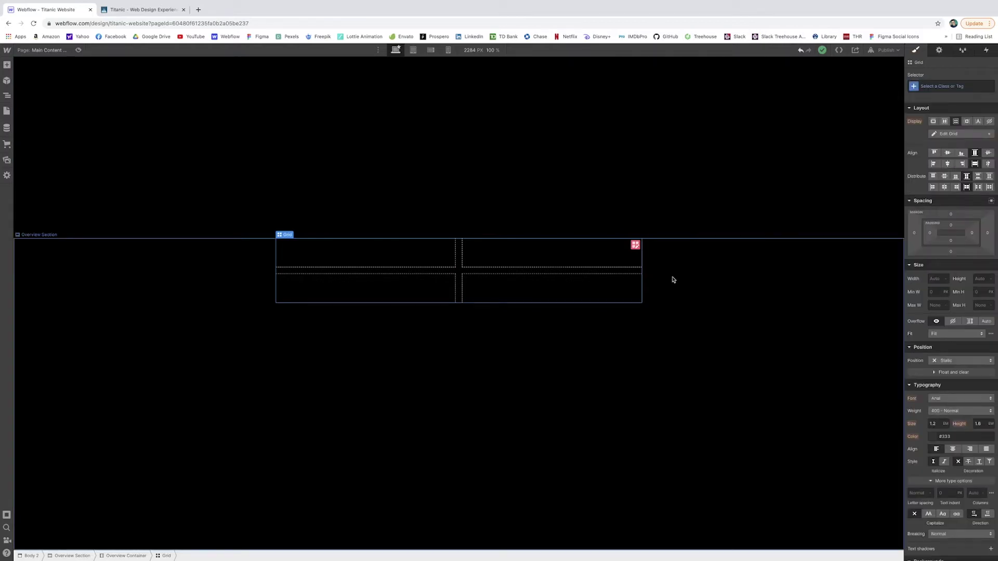
# - Edit the grid layout to three rows and three equal 1fr columns
pyautogui.click(635, 245)
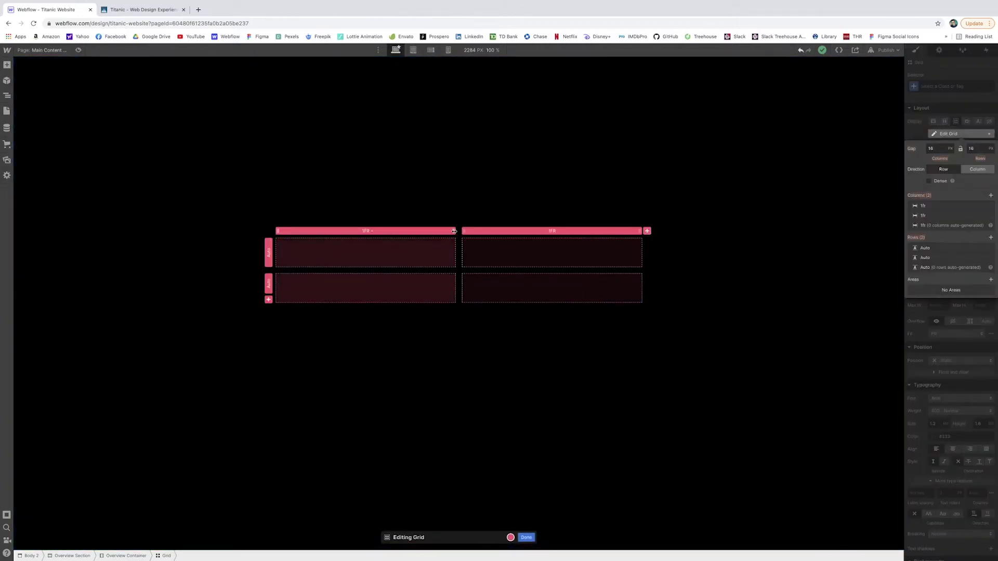
pyautogui.moveTo(453, 231); pyautogui.dragTo(492, 231)
pyautogui.click(268, 299)
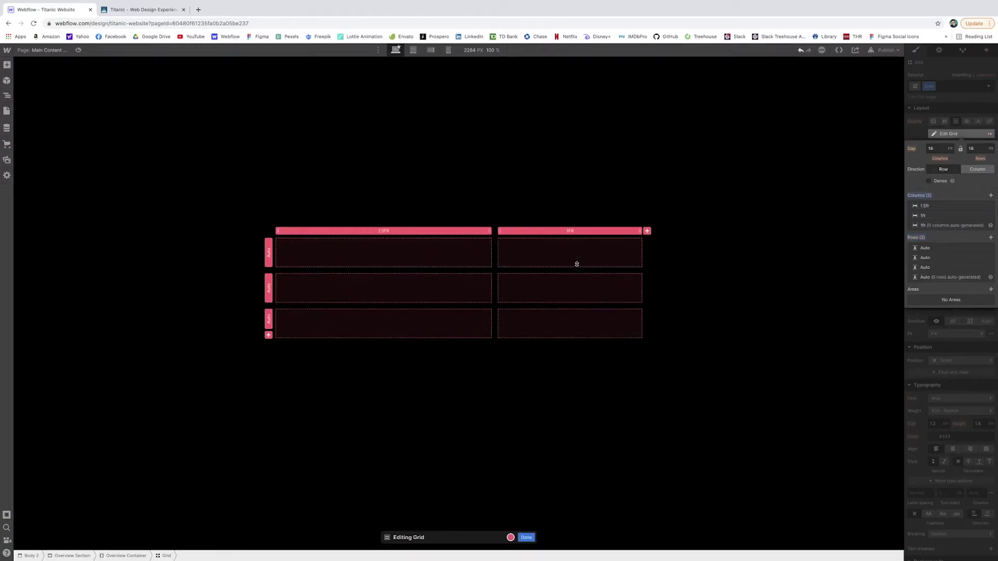
pyautogui.click(647, 230)
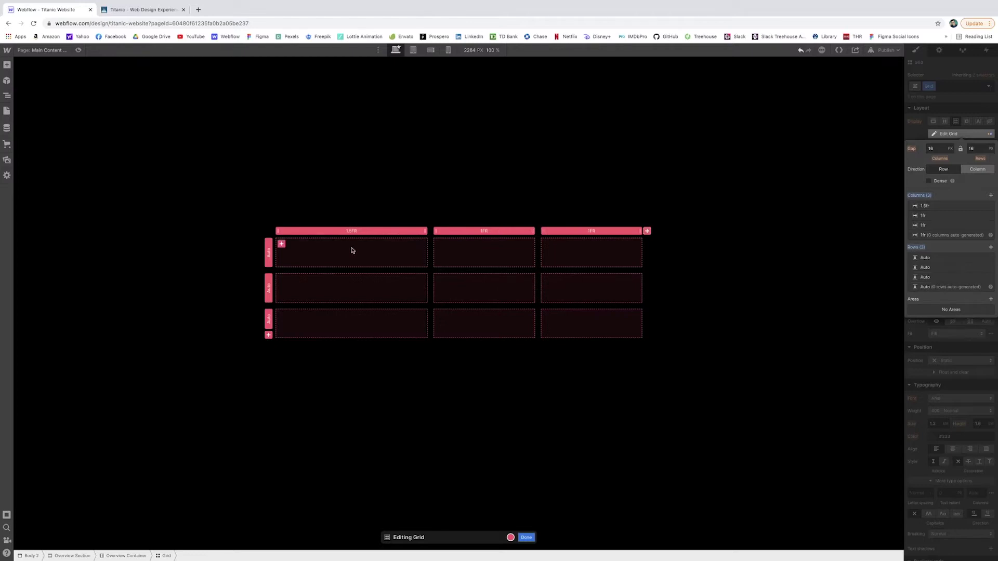
pyautogui.click(426, 232)
pyautogui.moveTo(426, 232); pyautogui.dragTo(406, 231)
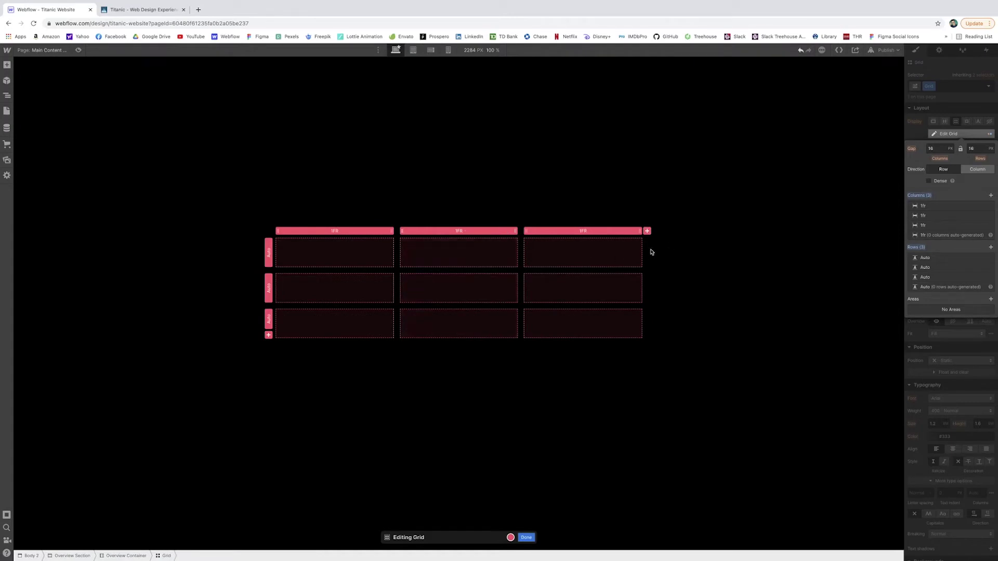
pyautogui.click(527, 537)
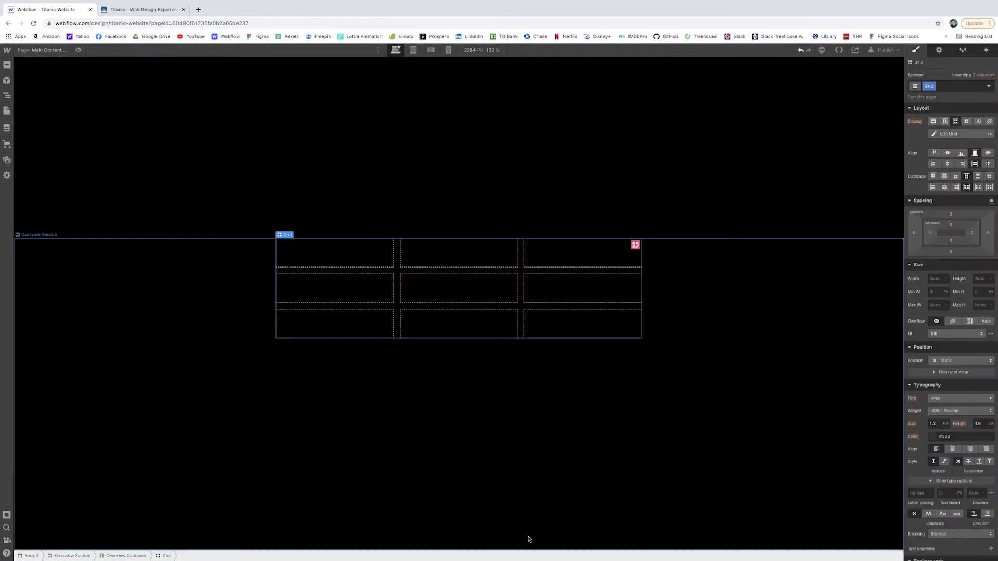
pyautogui.doubleClick(638, 248)
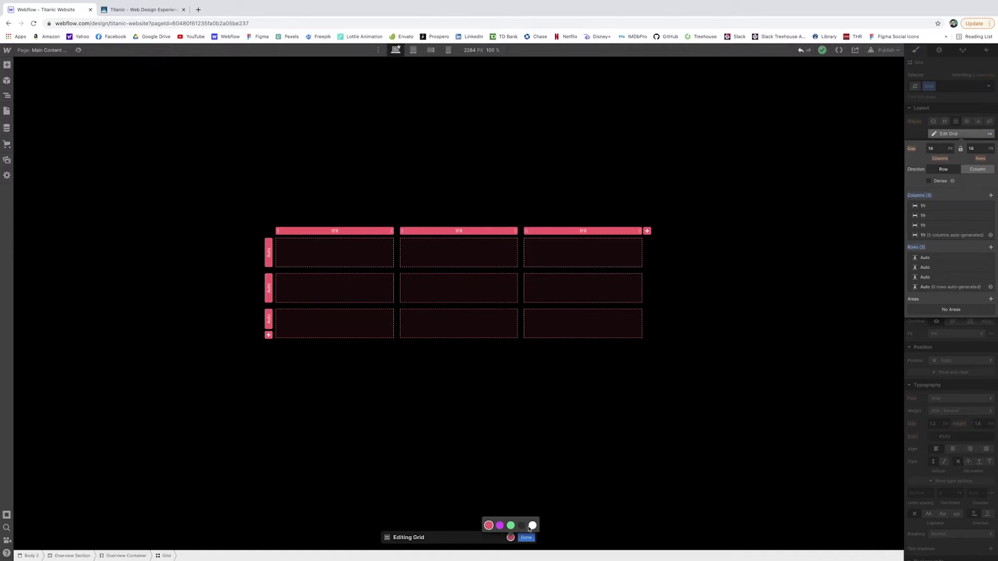
# - Switch the grid guide colour to purple, comparing against the live Titanic page
pyautogui.click(499, 526)
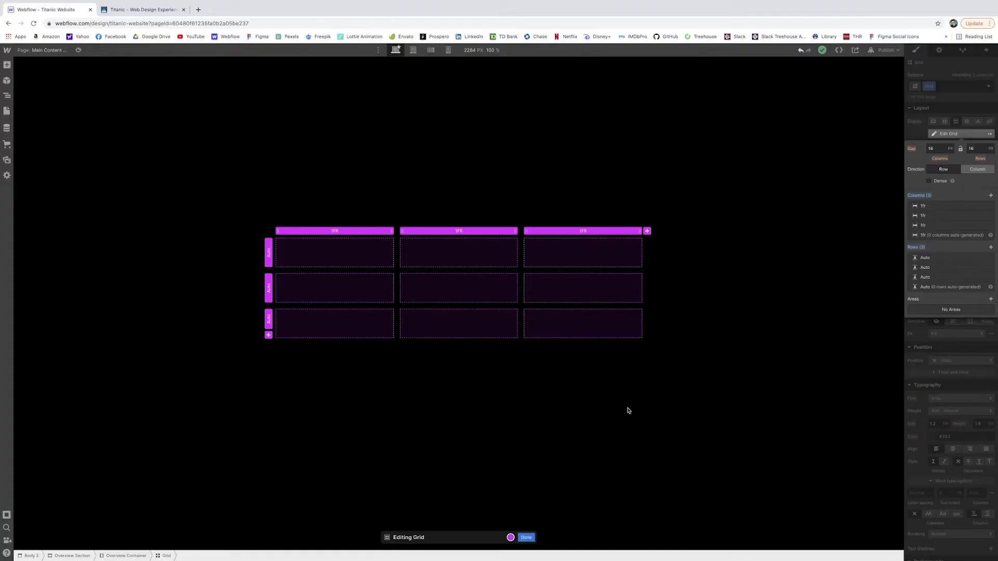
pyautogui.click(525, 539)
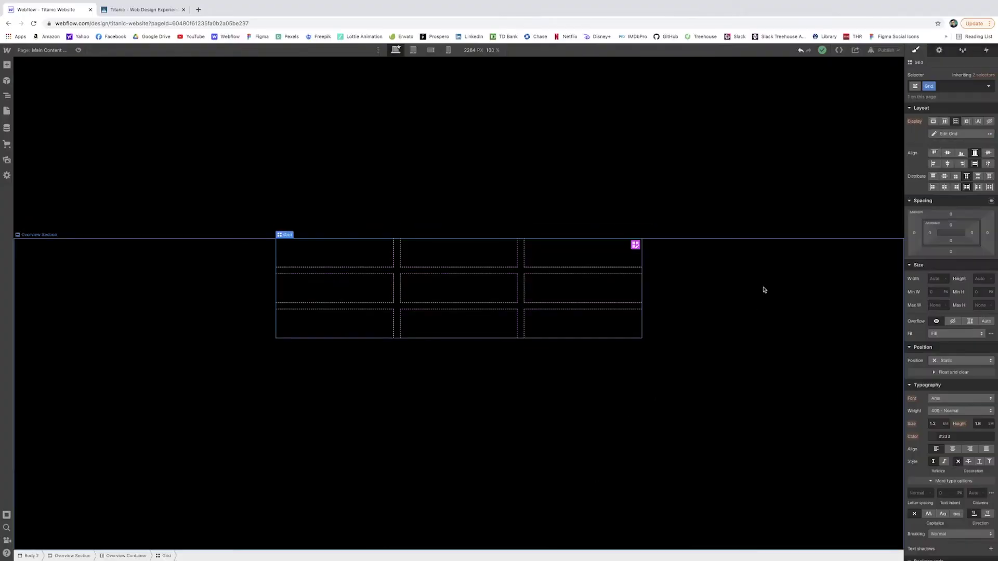
pyautogui.click(634, 245)
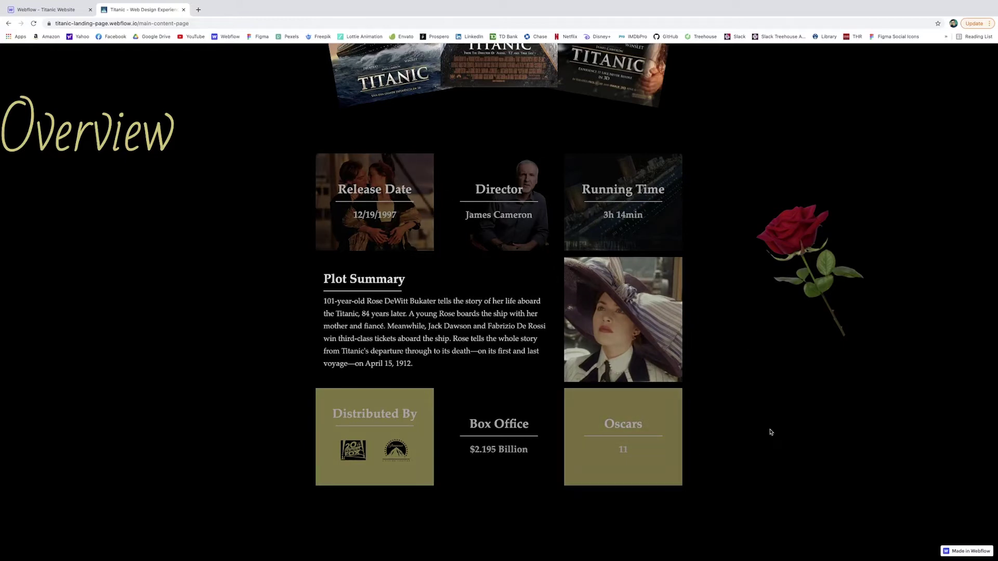
pyautogui.click(51, 12)
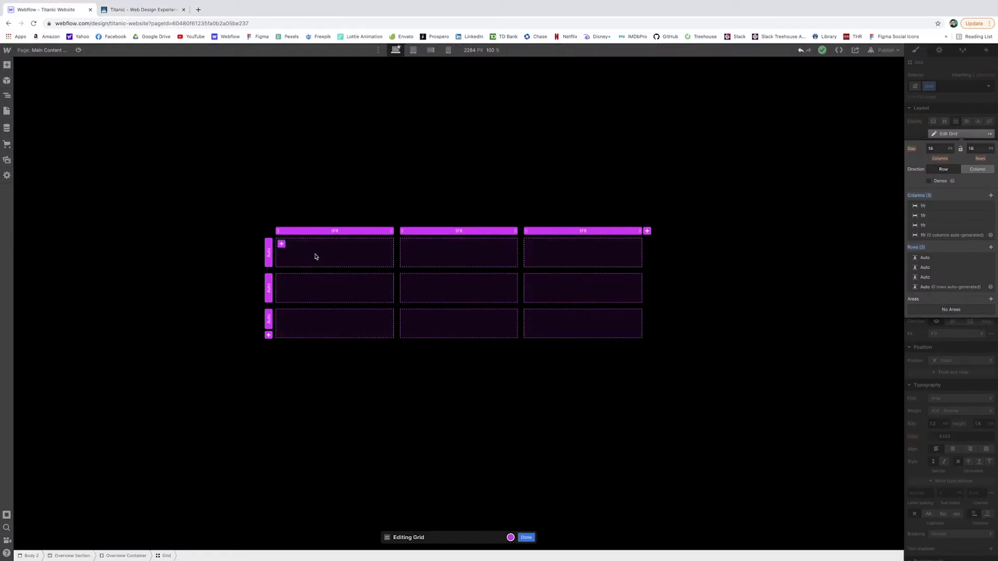
# - Drop a Div Block into the grid's top-left cell, set manual placement, and test wider spans
pyautogui.press('z')
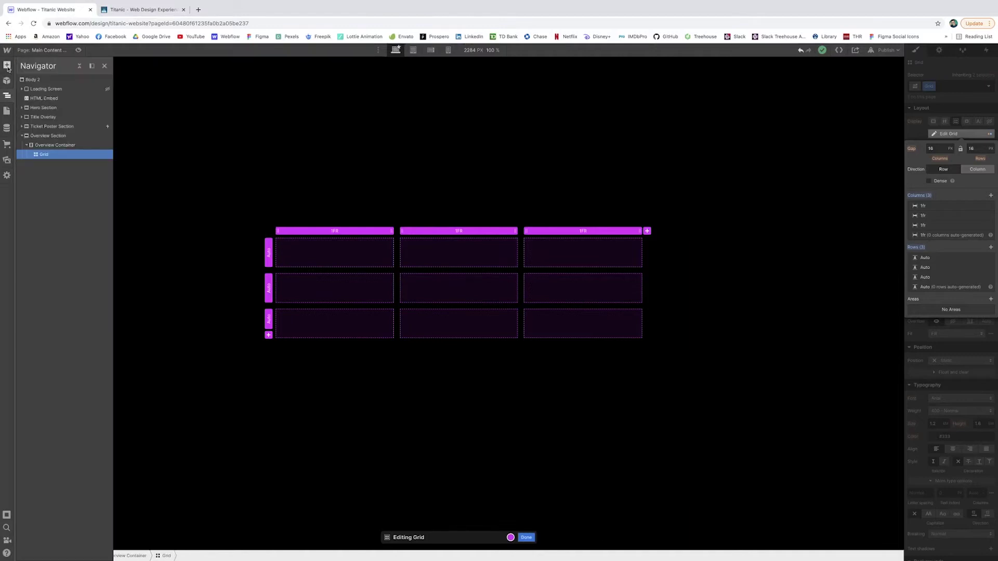
pyautogui.click(7, 66)
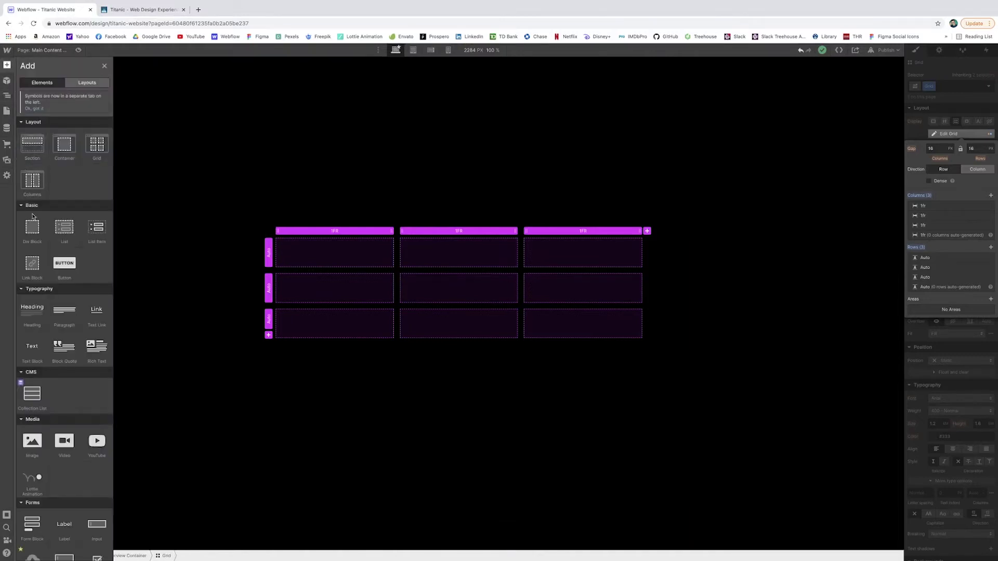
pyautogui.moveTo(269, 253); pyautogui.dragTo(351, 257)
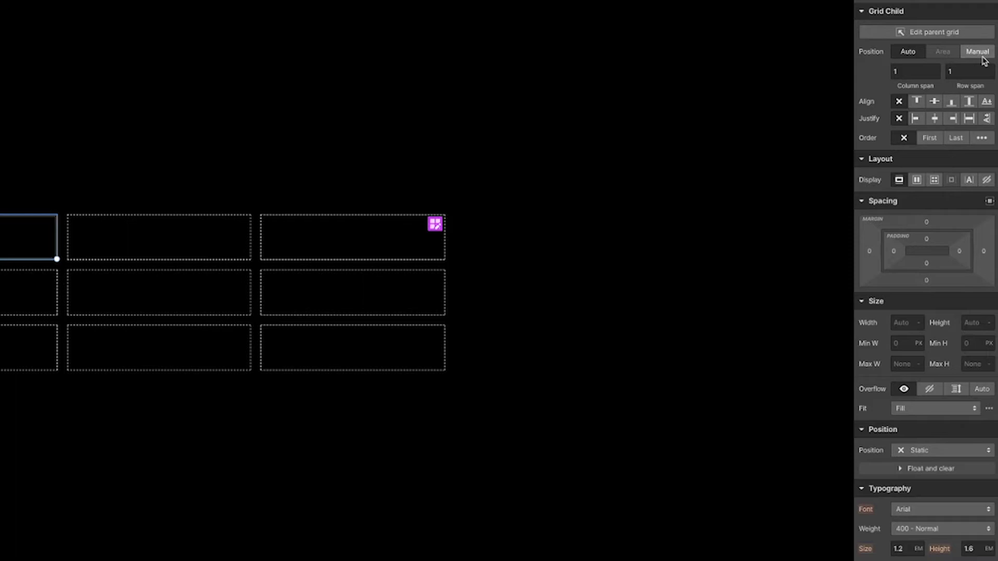
pyautogui.click(982, 57)
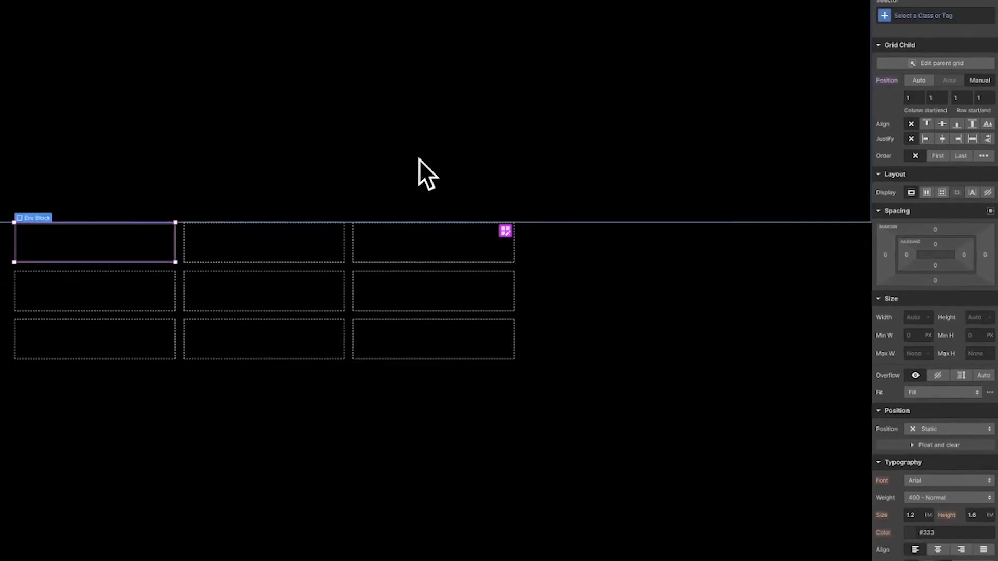
pyautogui.moveTo(175, 262); pyautogui.dragTo(355, 257)
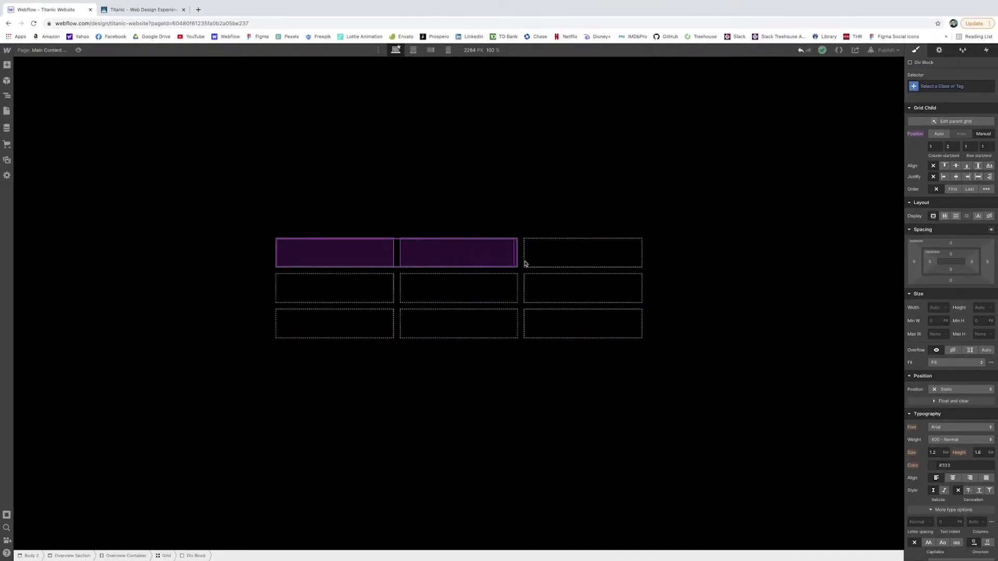
pyautogui.moveTo(525, 263); pyautogui.dragTo(567, 274)
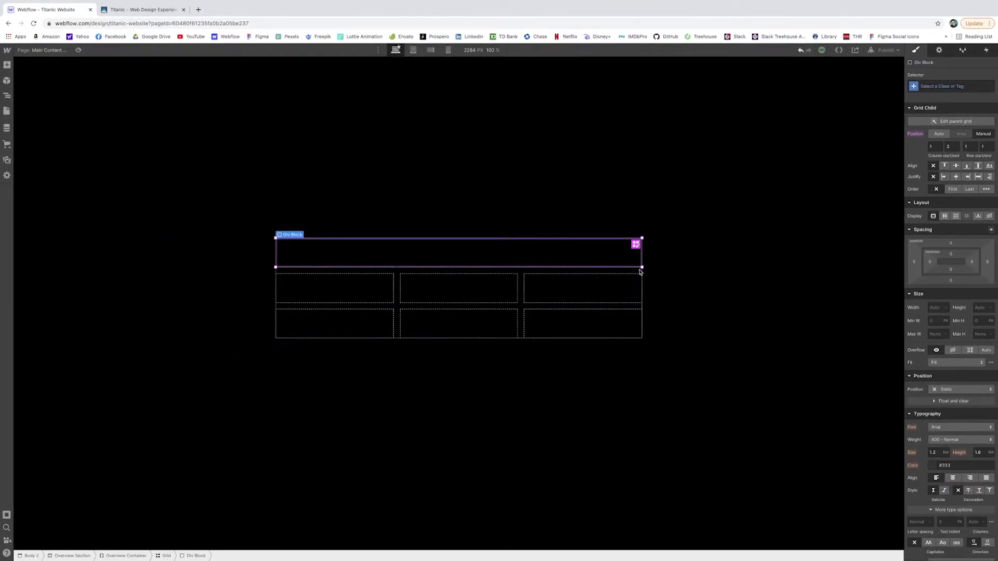
pyautogui.moveTo(642, 268); pyautogui.dragTo(396, 266)
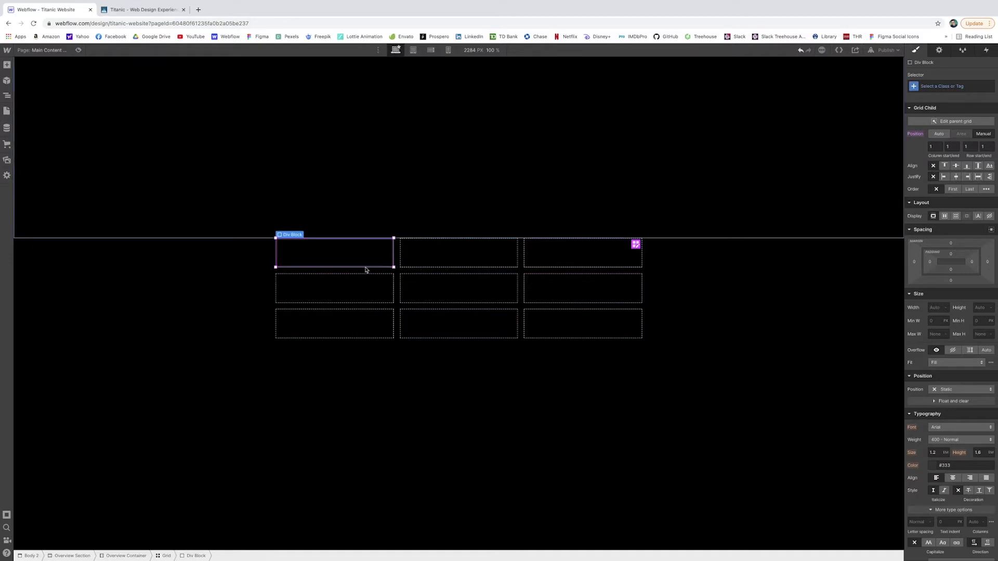
# - Create and apply the class 'Overview Grid Div' to the div block
pyautogui.click(937, 87)
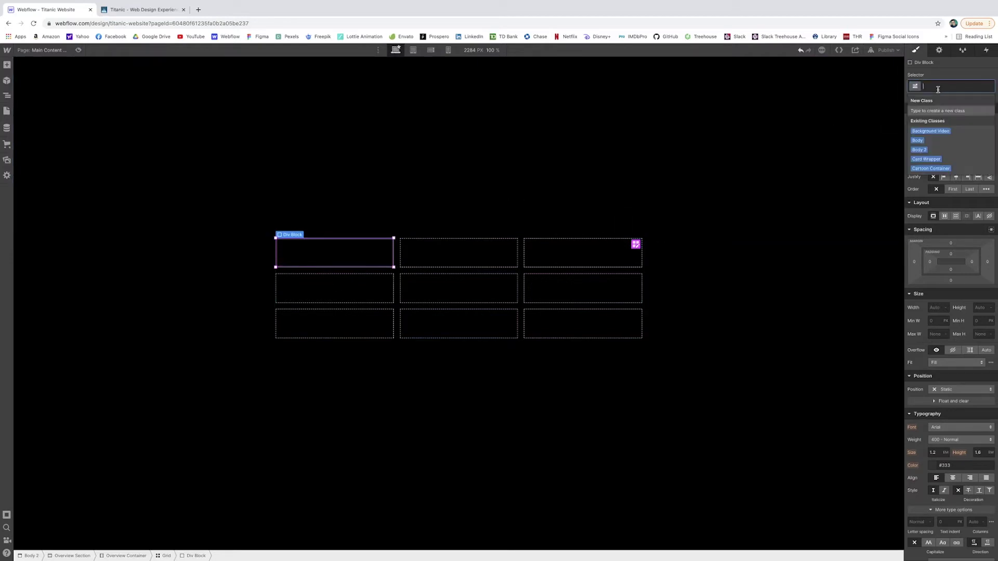
pyautogui.write('O')
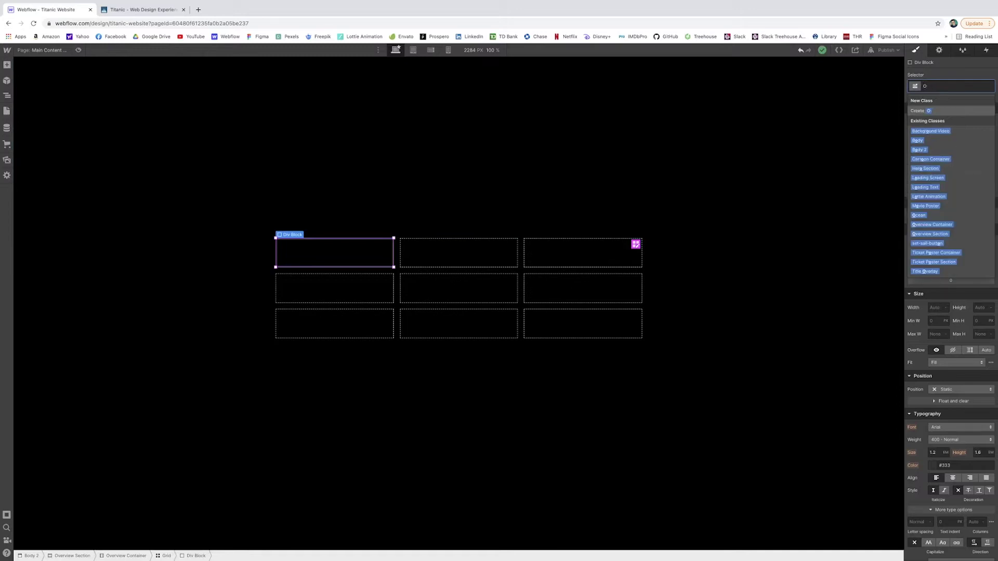
pyautogui.write('verview Grid Div')
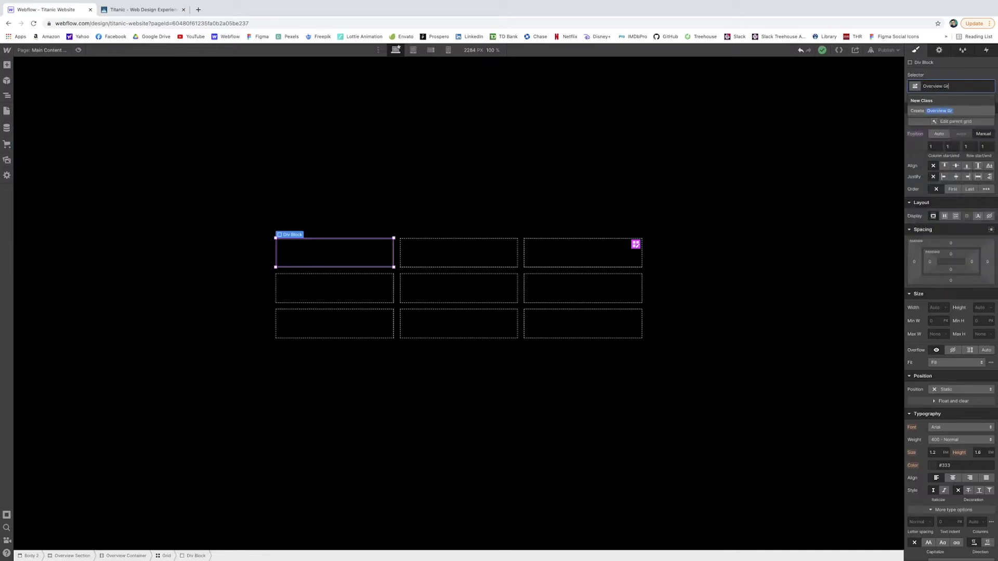
pyautogui.press('Return')
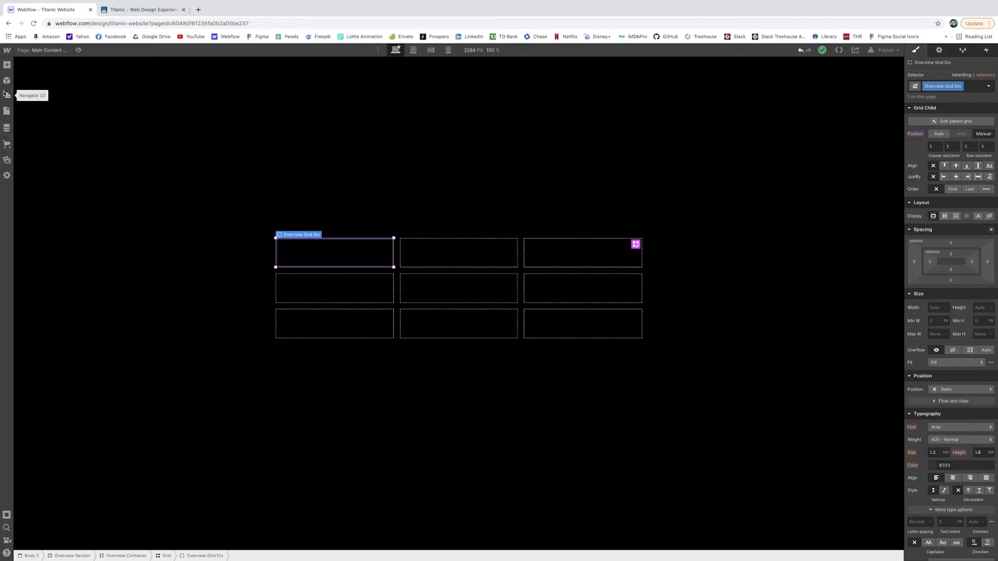
# - Drag a Heading into the first grid cell and select its placeholder 'Heading' text
pyautogui.click(6, 65)
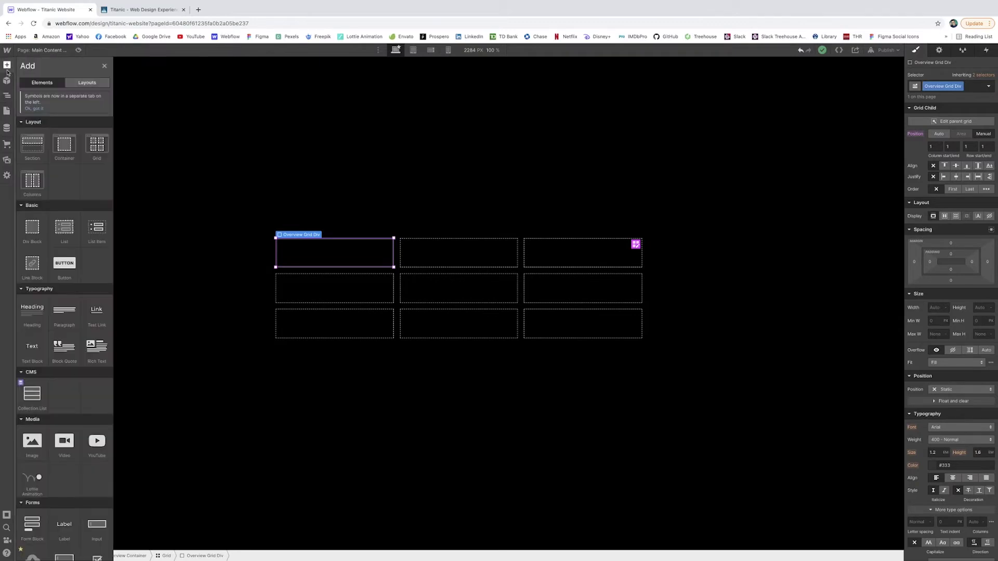
pyautogui.moveTo(33, 318); pyautogui.dragTo(318, 256)
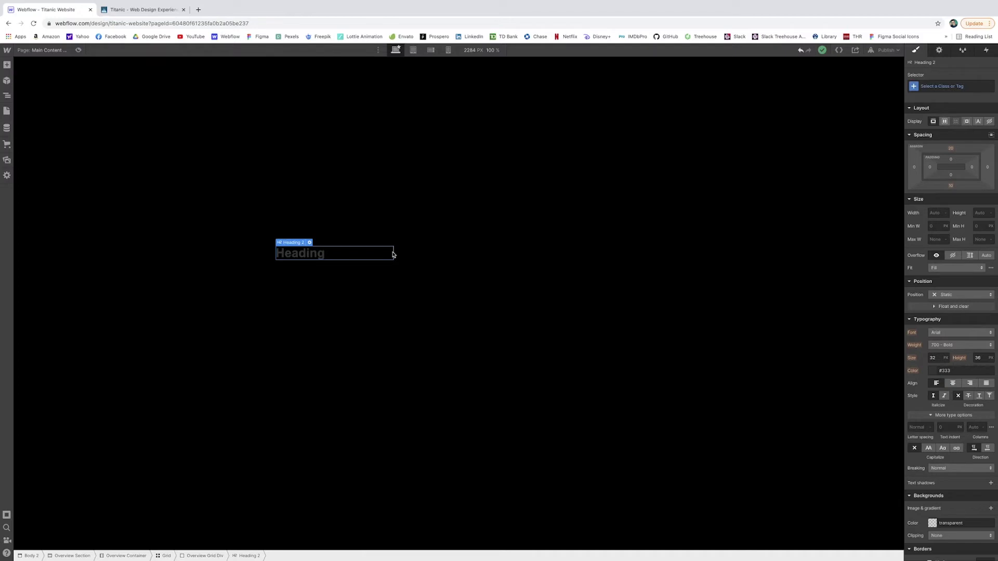
pyautogui.doubleClick(319, 256)
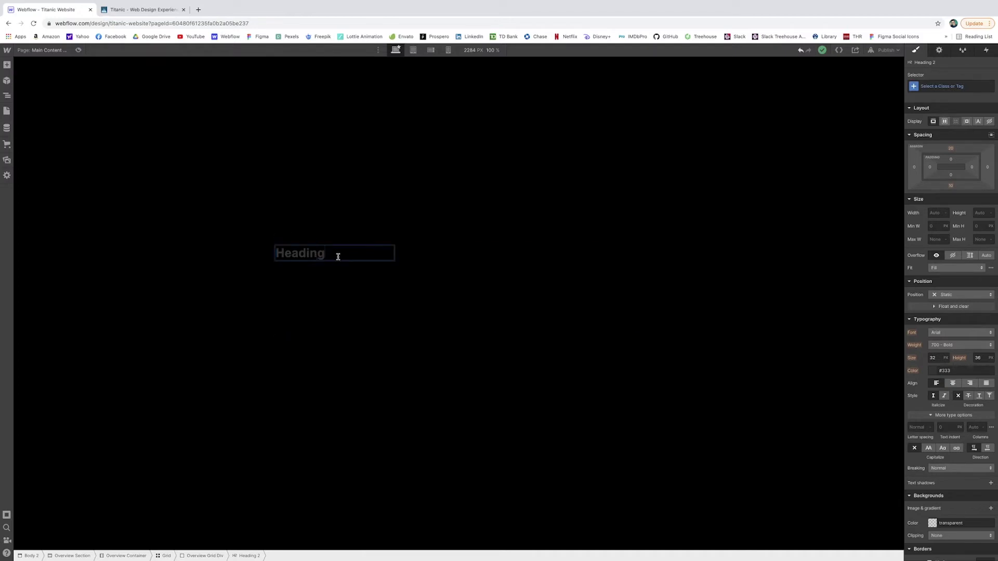
pyautogui.doubleClick(336, 258)
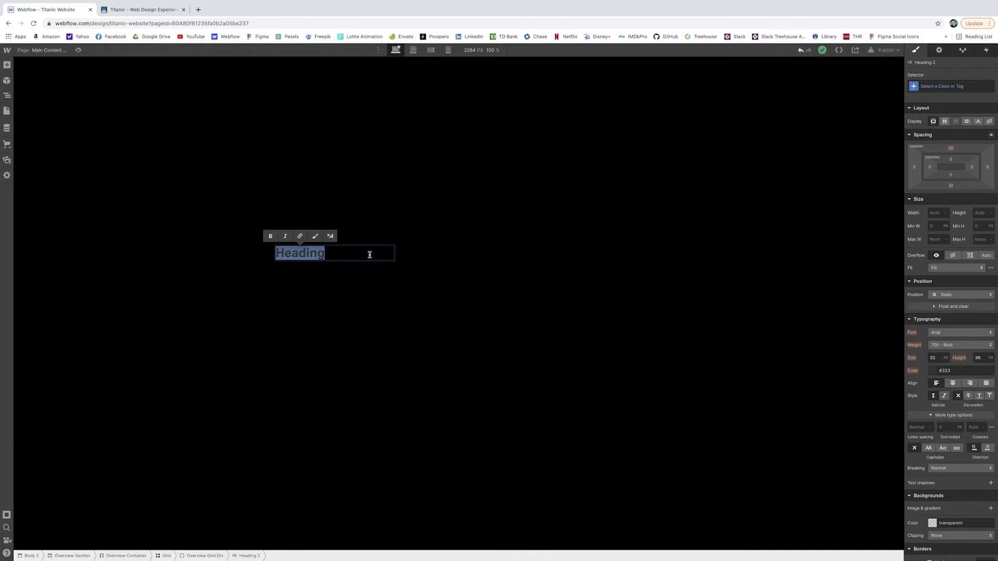
# - Change the heading text to 'Release Date' and give it the class Info Heading
pyautogui.click(146, 10)
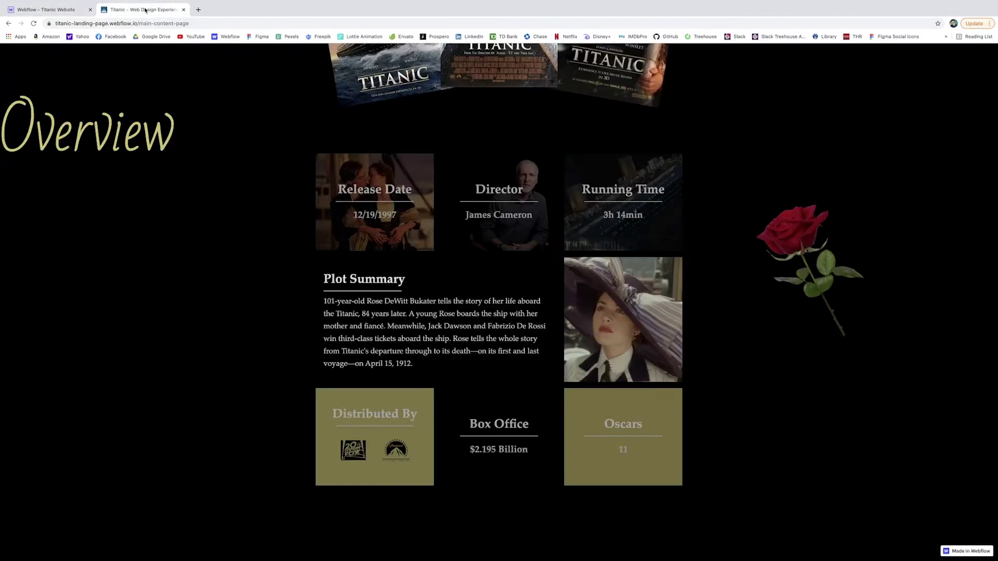
pyautogui.click(47, 9)
pyautogui.write('Releas')
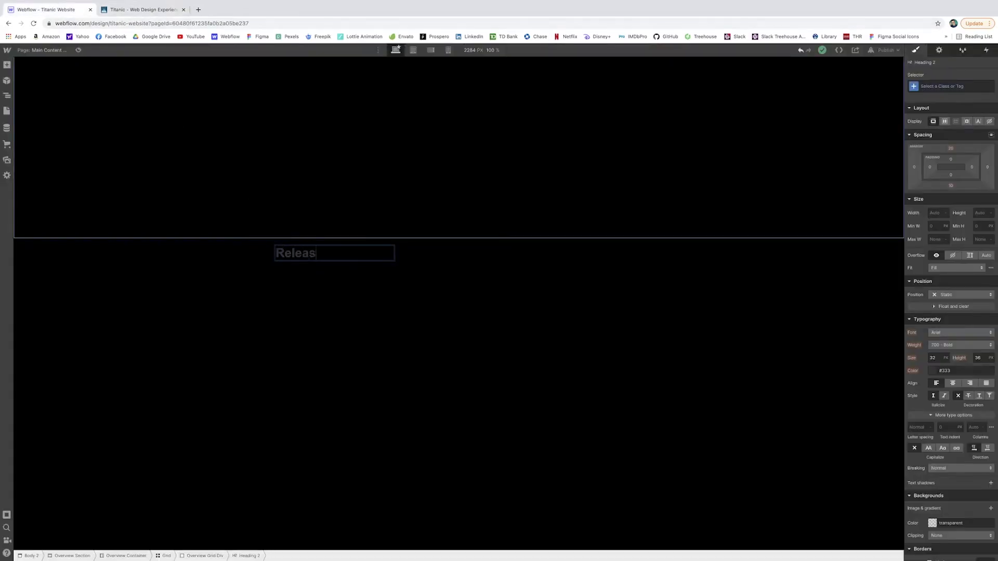
pyautogui.write('e Date')
pyautogui.press('Escape')
pyautogui.press('super+Return')
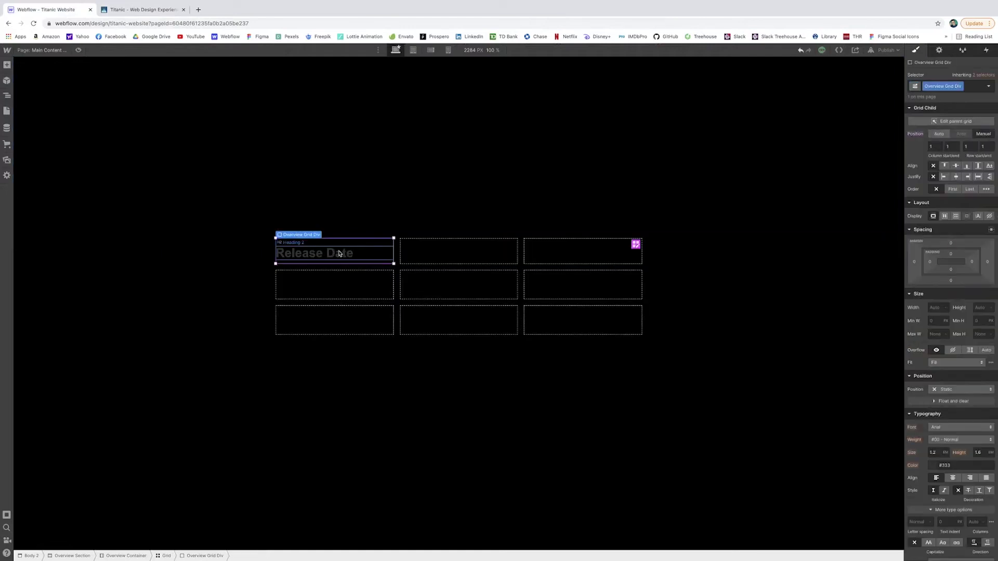
pyautogui.write('Infi Heading')
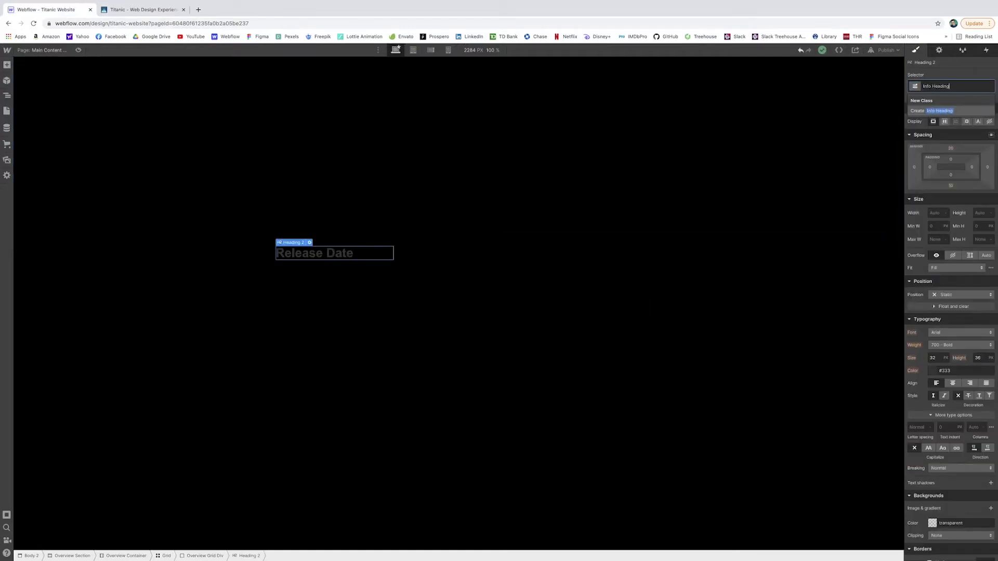
pyautogui.press('Return')
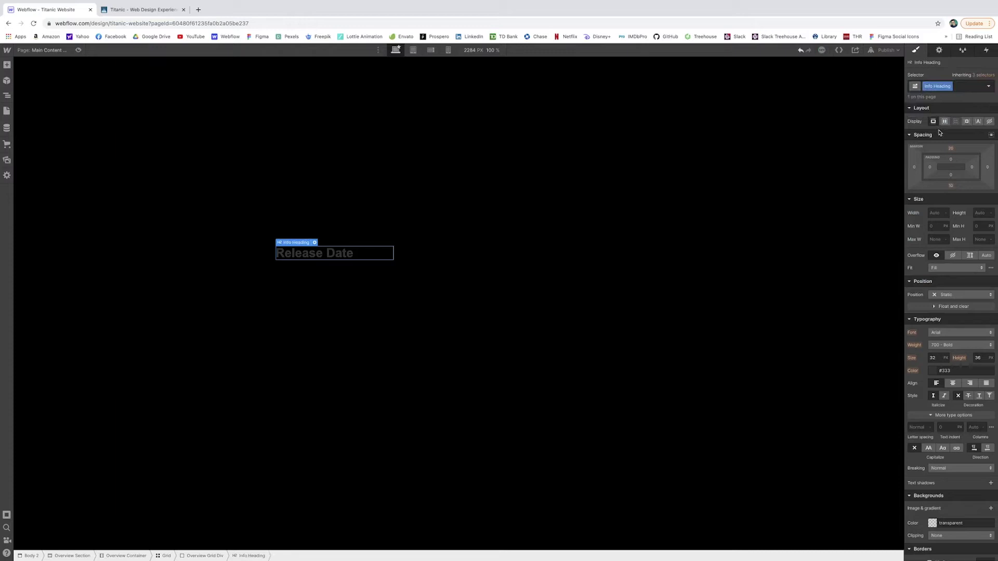
# - Colour the heading light grey #dbdbdb and centre-align its text
pyautogui.click(936, 374)
pyautogui.click(920, 466)
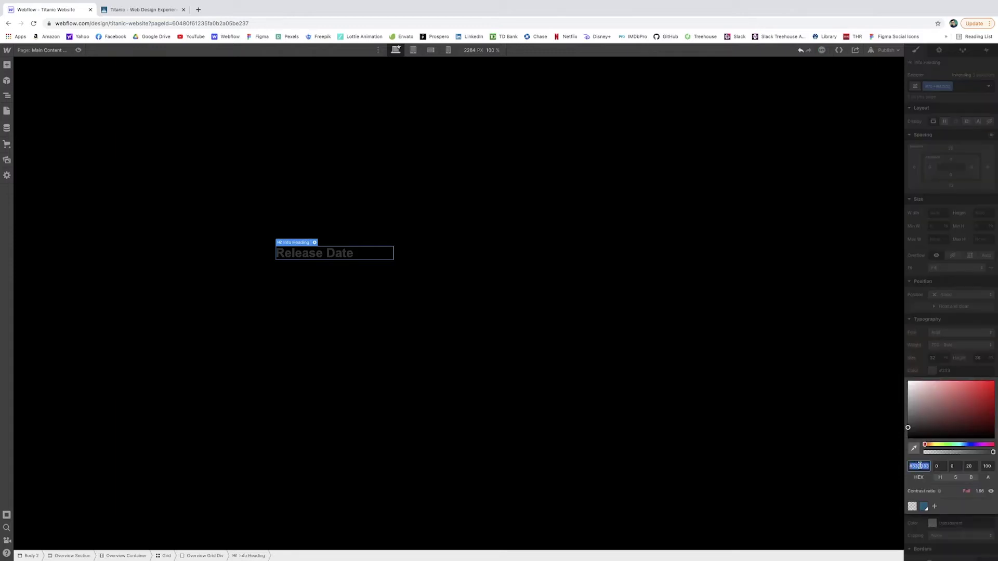
pyautogui.write('dbdbdb')
pyautogui.press('Return')
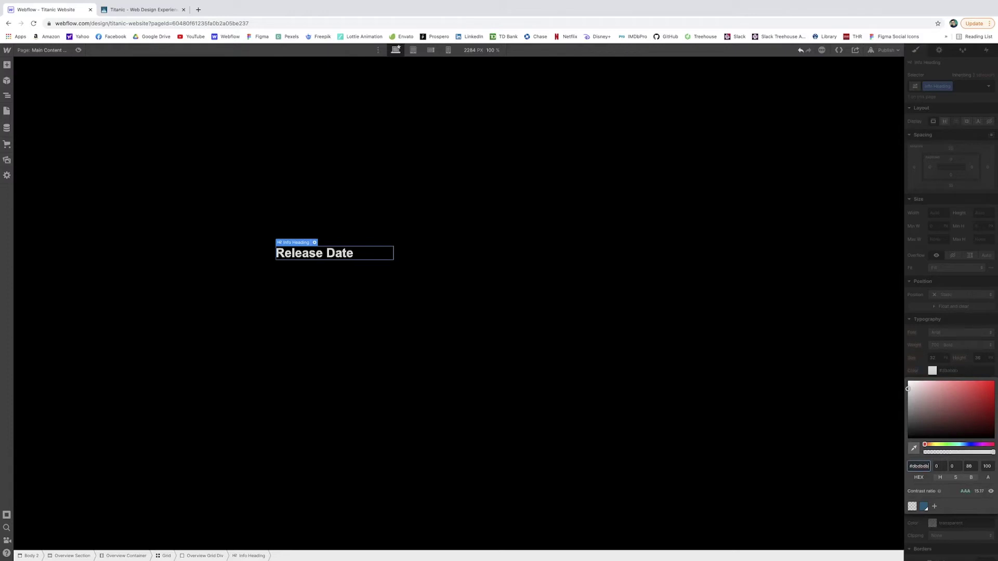
pyautogui.click(824, 417)
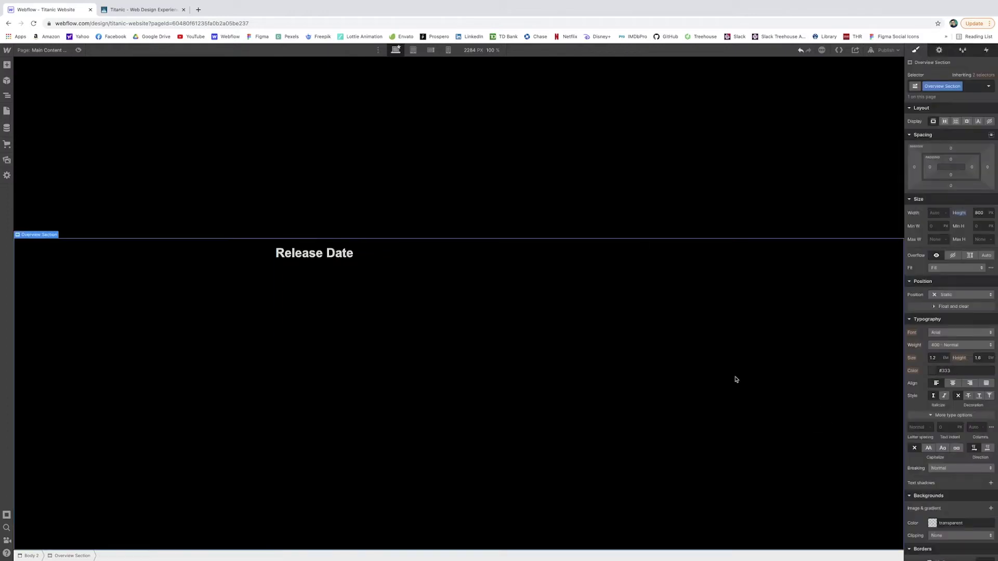
pyautogui.click(340, 260)
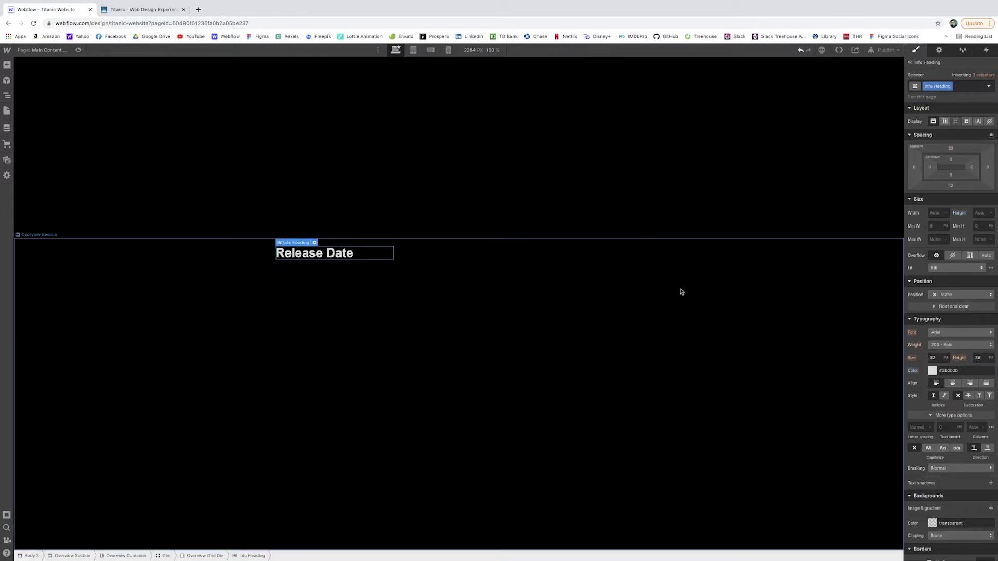
pyautogui.click(952, 383)
# - Add a Div Block inside the first grid cell with the class name Horizontal Divider
pyautogui.click(328, 268)
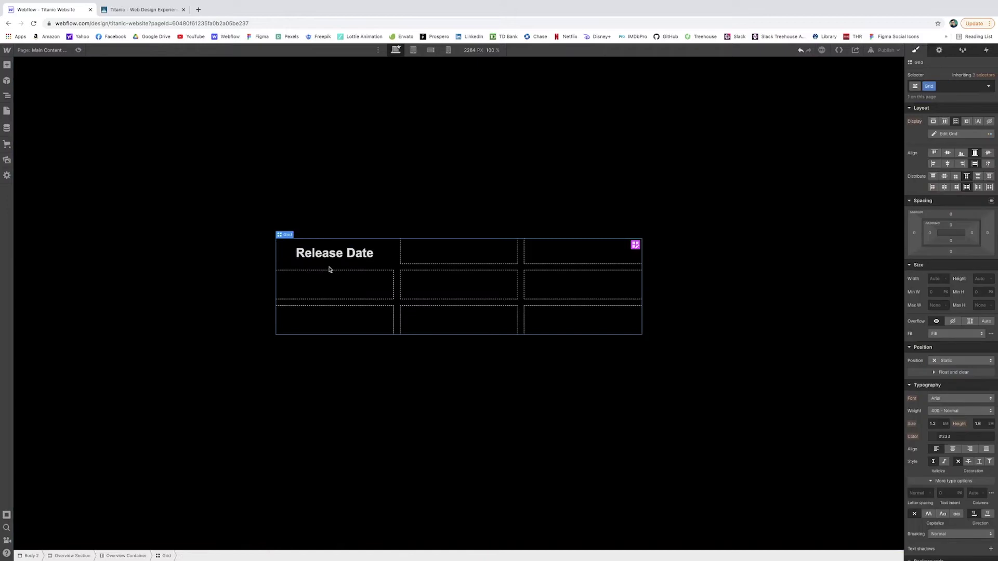
pyautogui.click(383, 258)
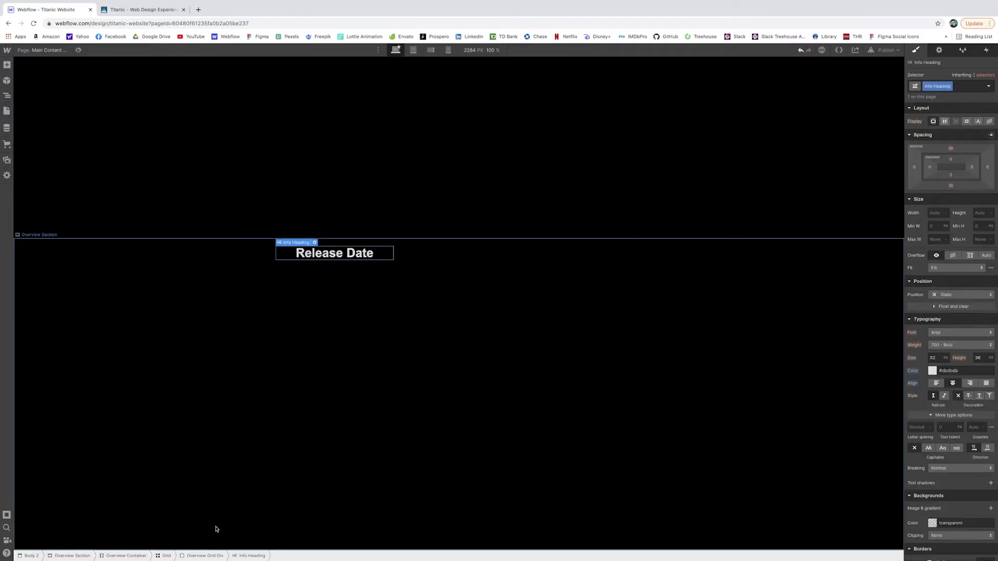
pyautogui.click(302, 235)
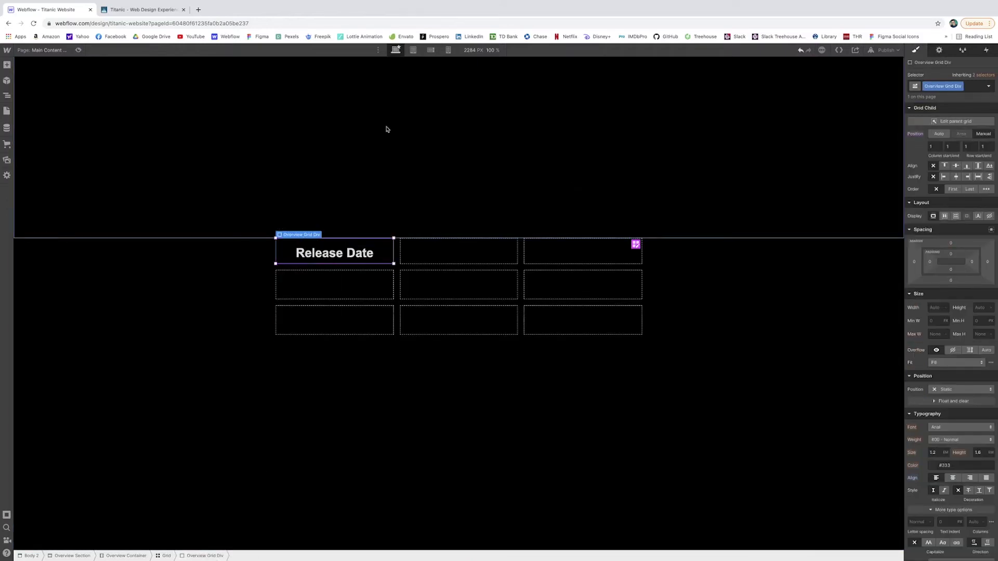
pyautogui.click(7, 65)
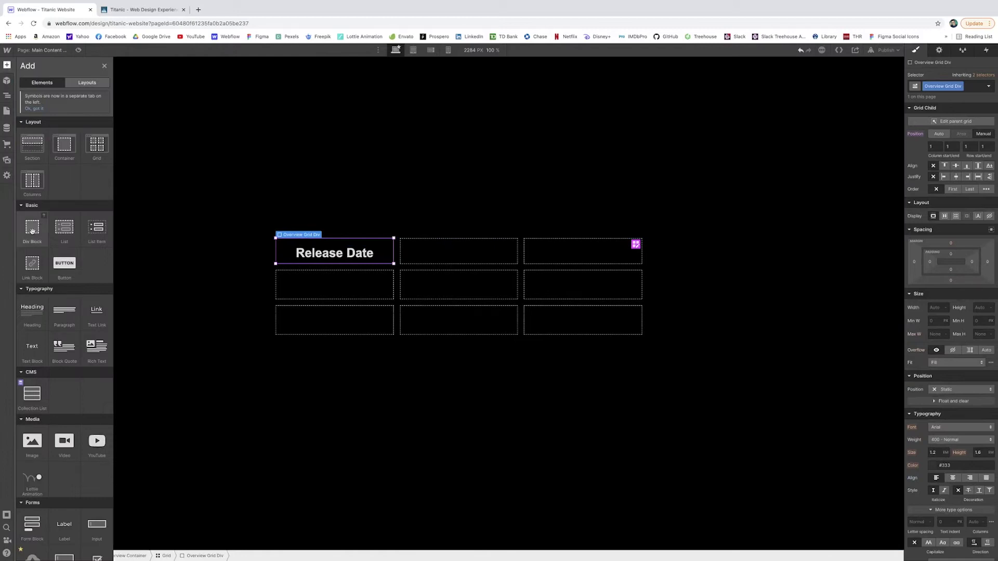
pyautogui.click(32, 230)
pyautogui.click(956, 85)
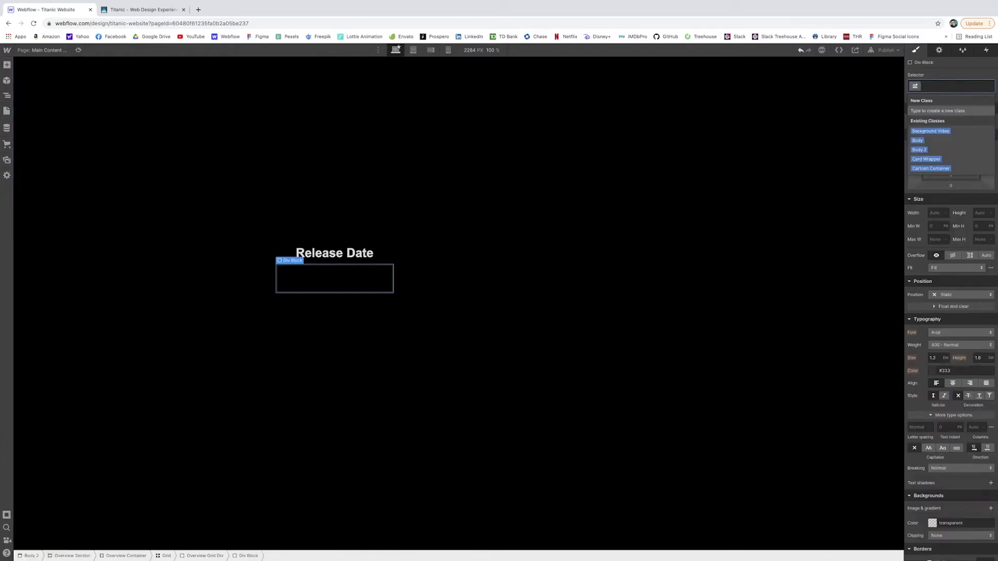
pyautogui.write('Horizao')
pyautogui.press('BackSpace')
pyautogui.write('nt')
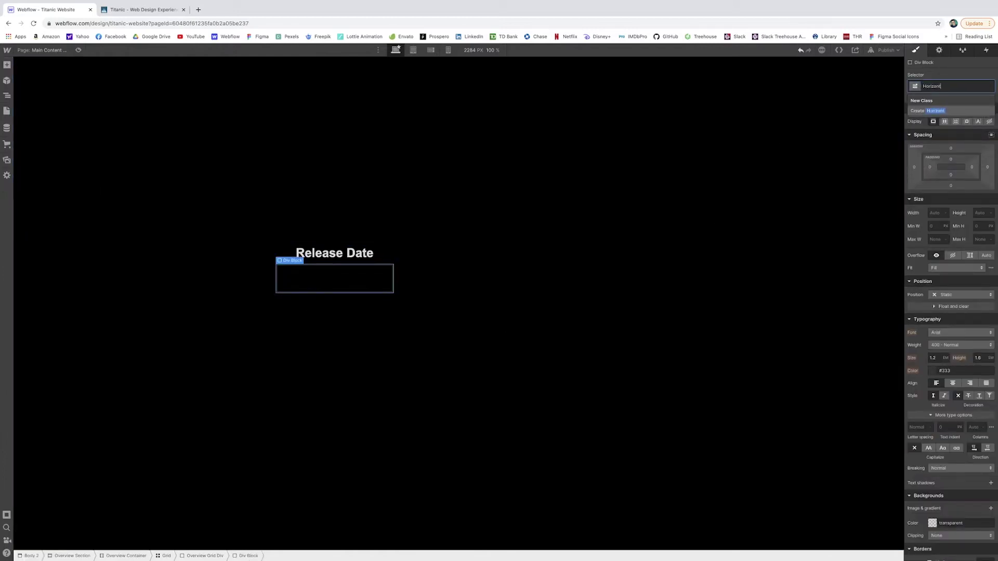
pyautogui.write('al Divider')
# - Make the divider 200 px wide with a #dbdbdb background saved as swatch Gainsboro
pyautogui.click(938, 212)
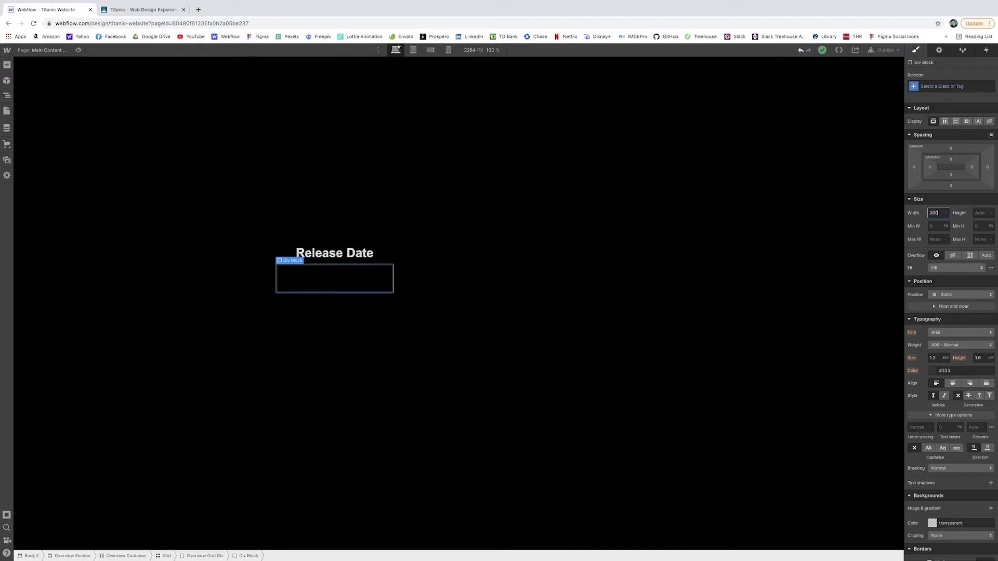
pyautogui.press('Tab')
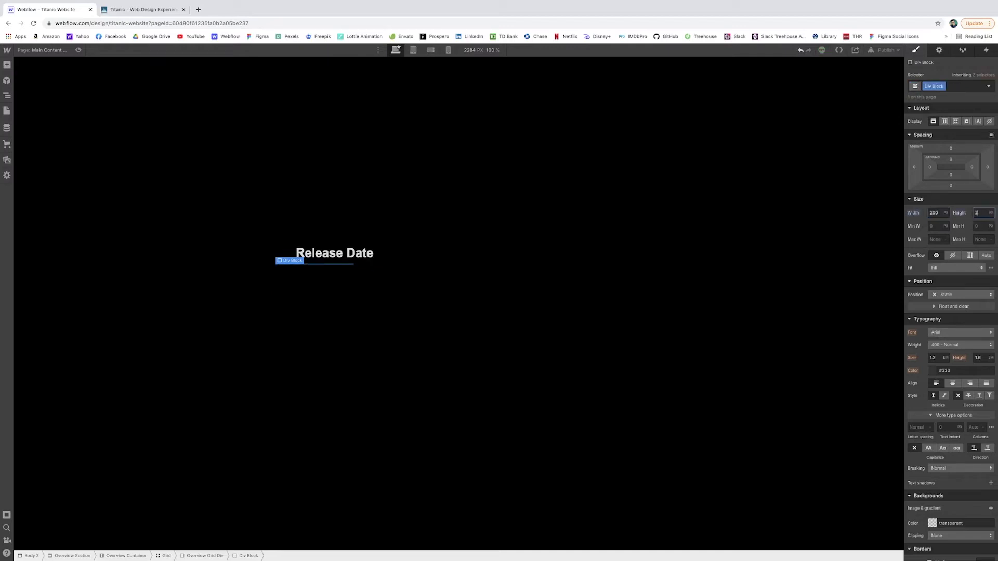
pyautogui.scroll(-4, 931, 340)
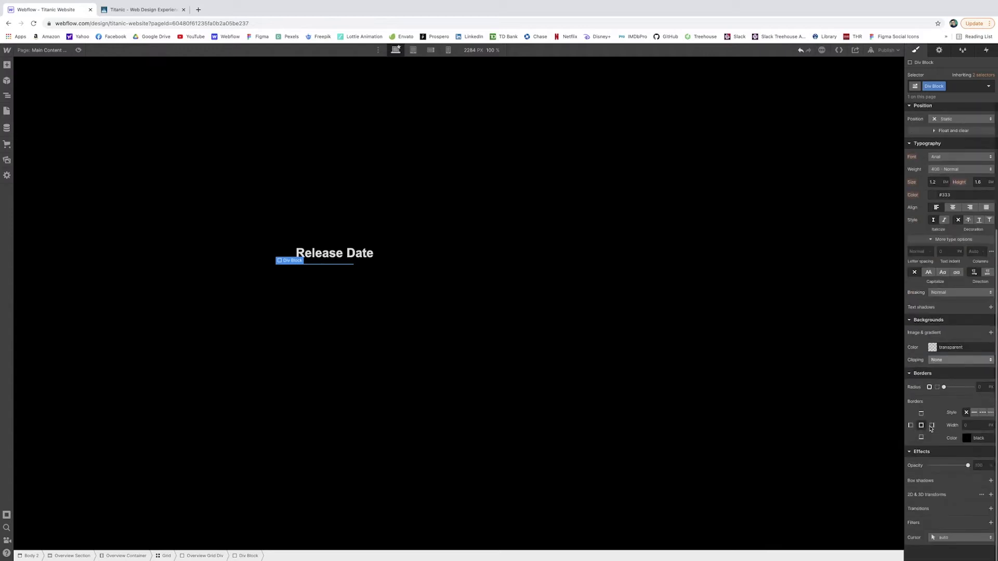
pyautogui.click(933, 347)
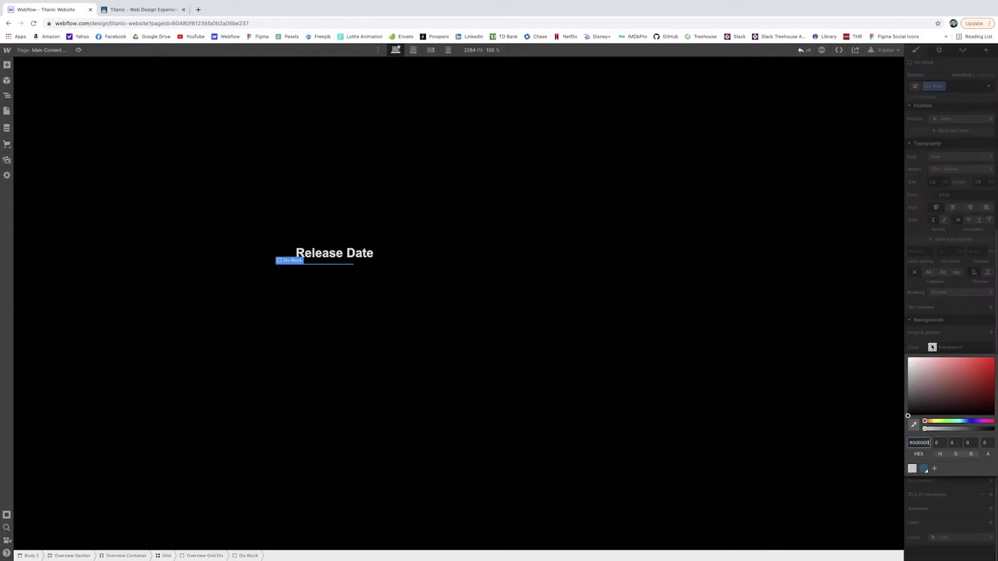
pyautogui.doubleClick(925, 441)
pyautogui.write('dbdbdb')
pyautogui.press('Return')
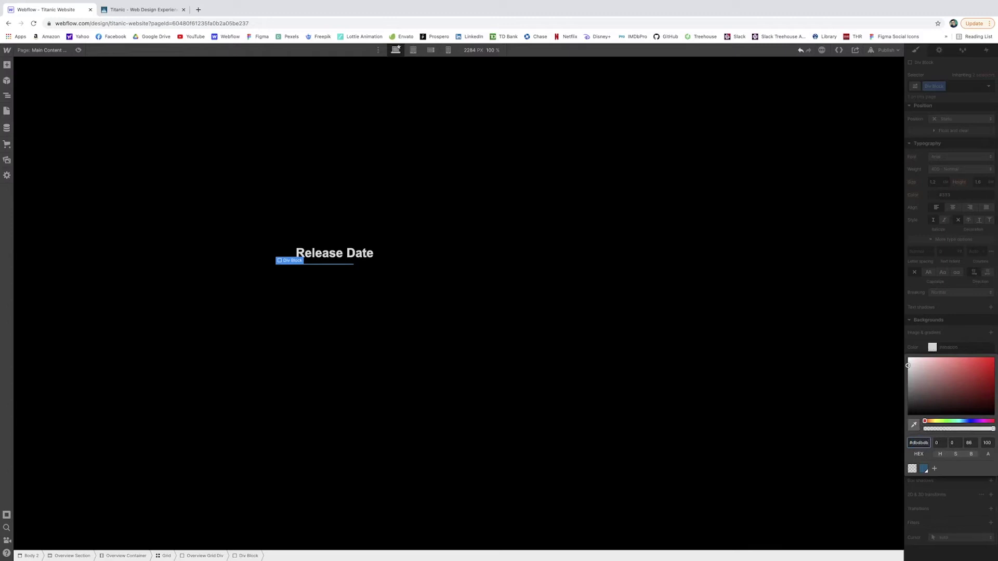
pyautogui.click(935, 468)
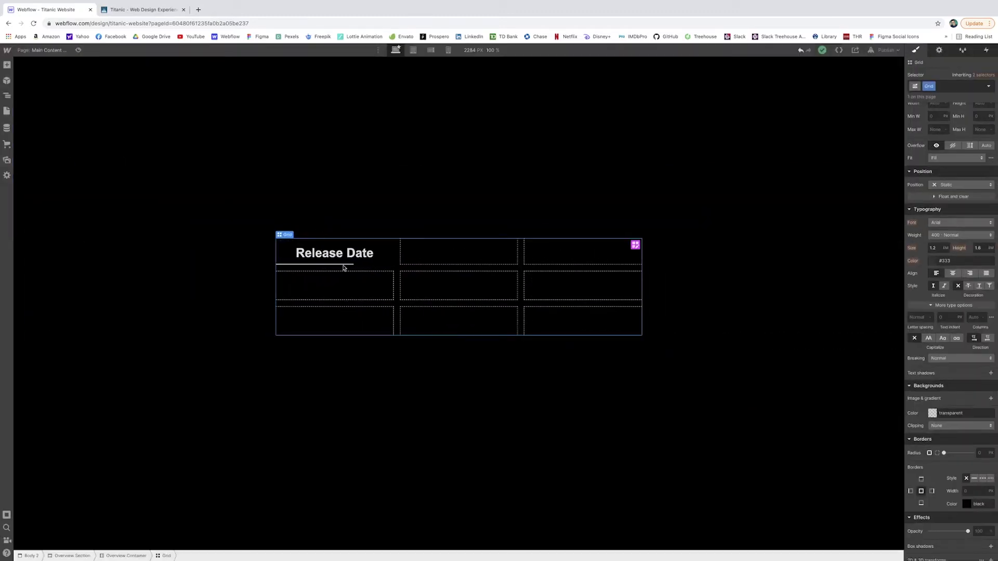
pyautogui.click(391, 246)
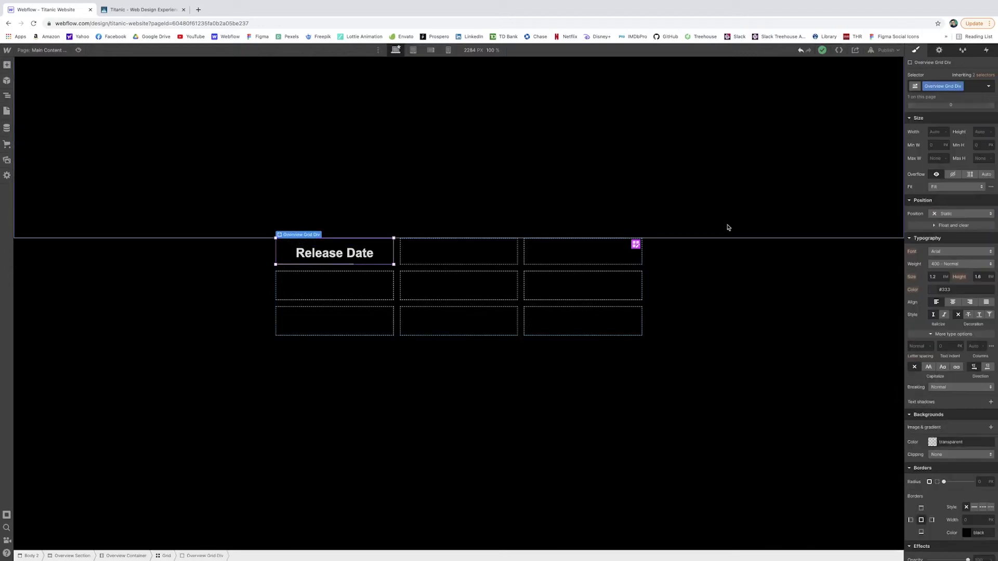
# - Set the first grid cell's Display to Flex with Vertical direction
pyautogui.scroll(2, 959, 178)
pyautogui.scroll(3, 959, 178)
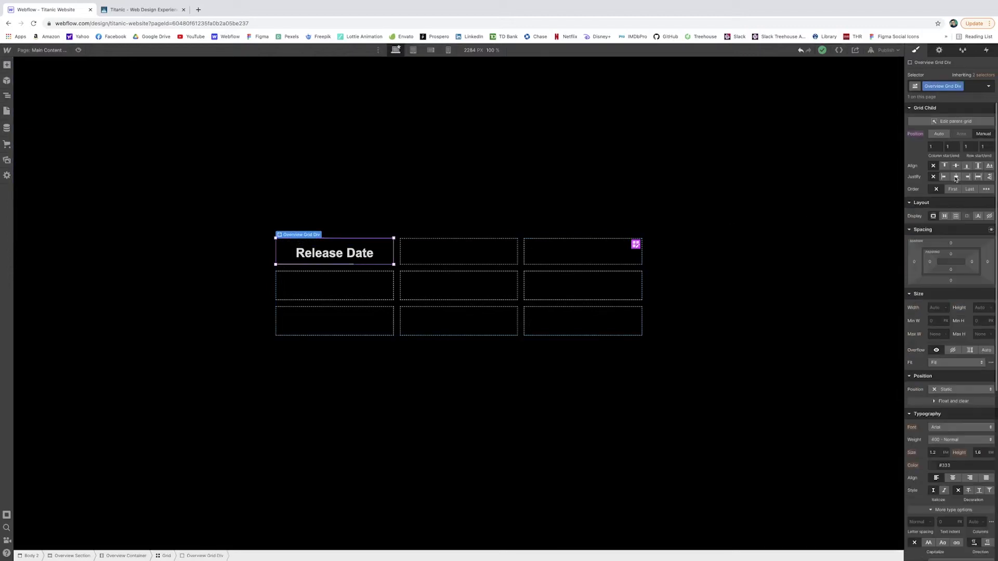
pyautogui.click(946, 218)
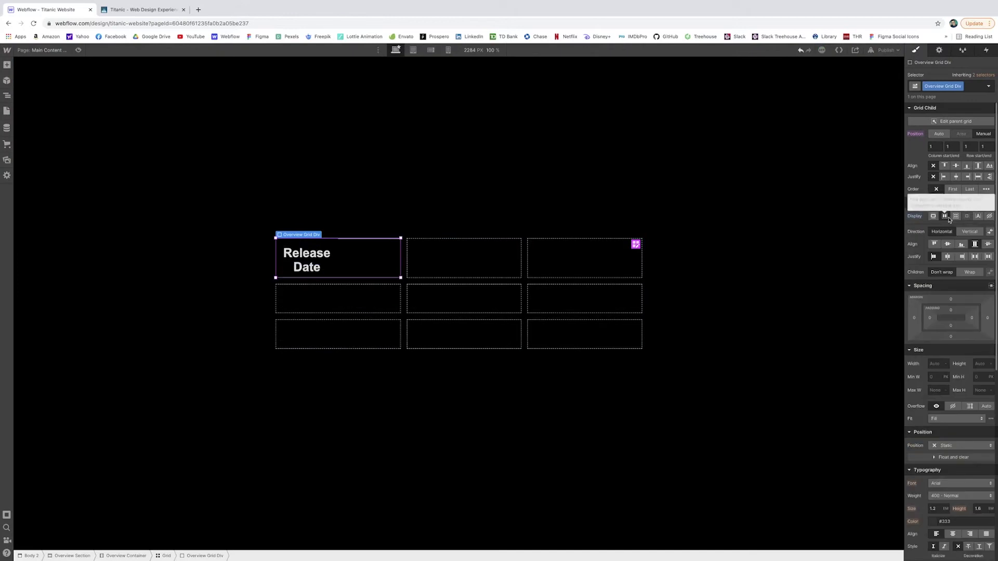
pyautogui.click(970, 231)
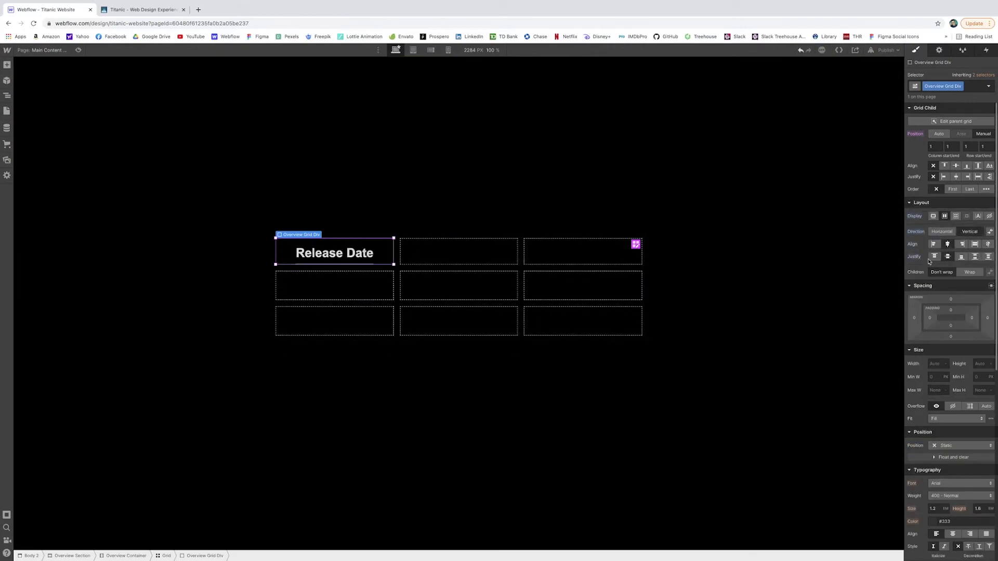
pyautogui.click(843, 273)
pyautogui.click(387, 257)
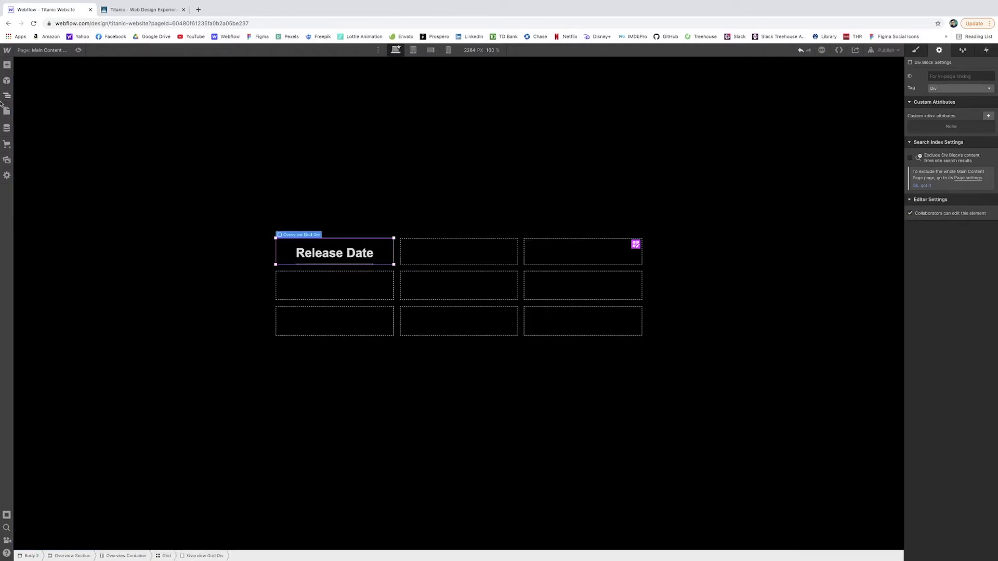
# - Add an H3 heading below Release Date, class Info Subheading, reading 12/19/1997
pyautogui.click(6, 65)
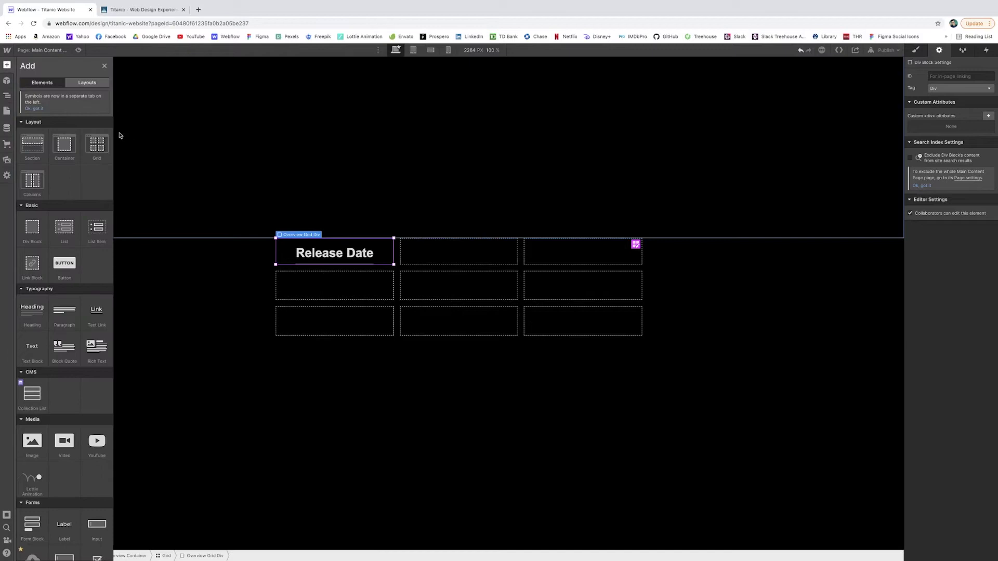
pyautogui.click(32, 311)
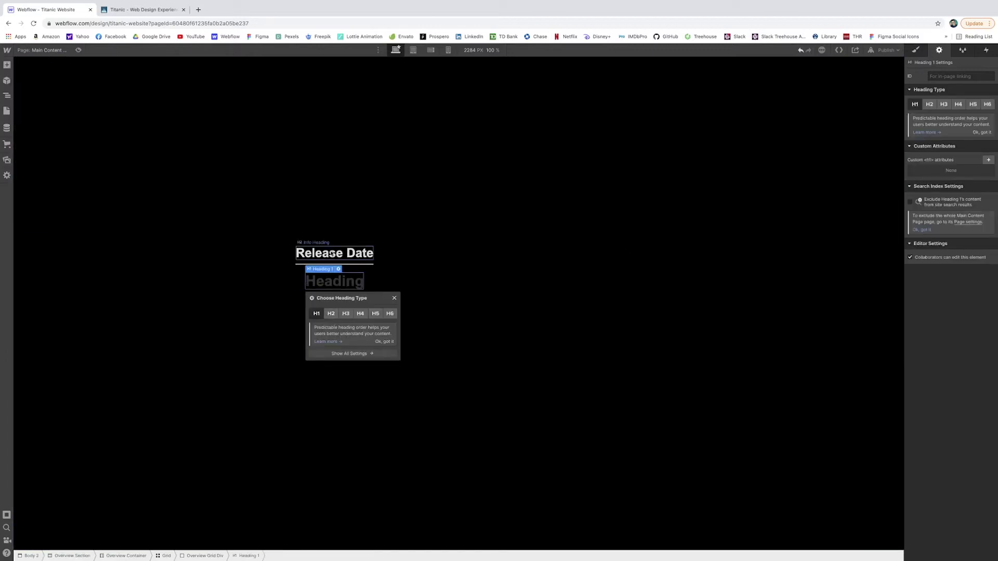
pyautogui.click(345, 314)
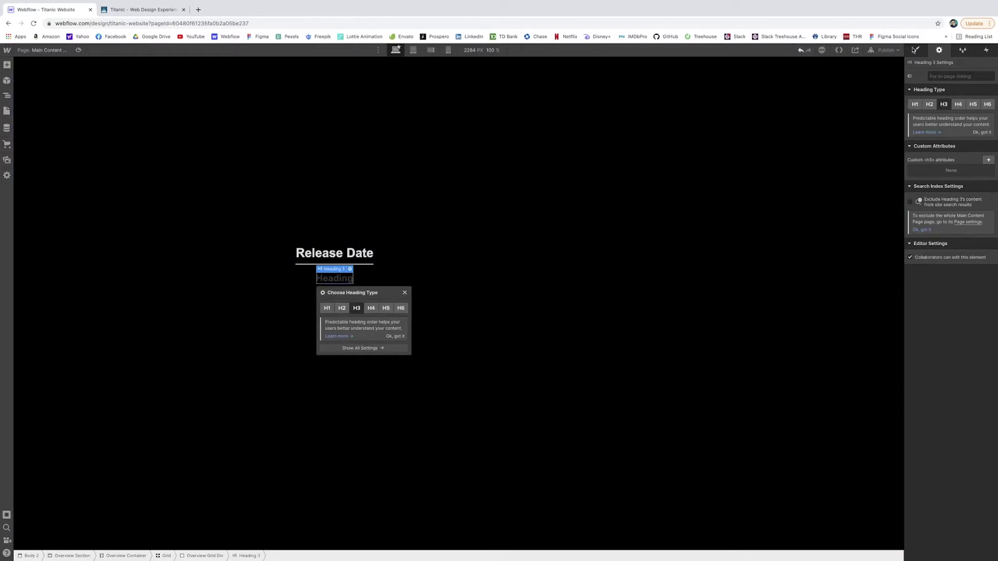
pyautogui.click(920, 50)
pyautogui.click(936, 87)
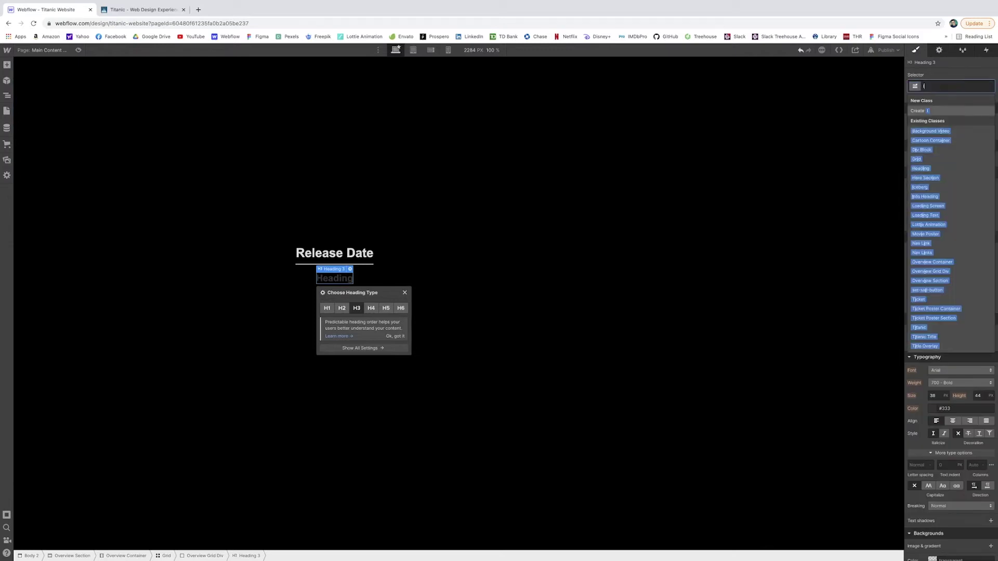
pyautogui.write('Info Subheading')
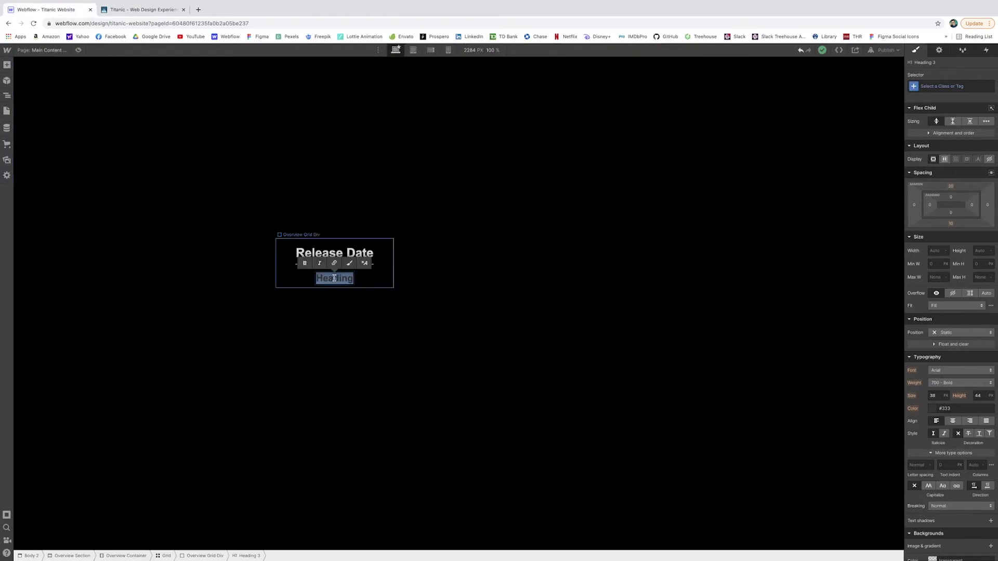
pyautogui.write('12/19/')
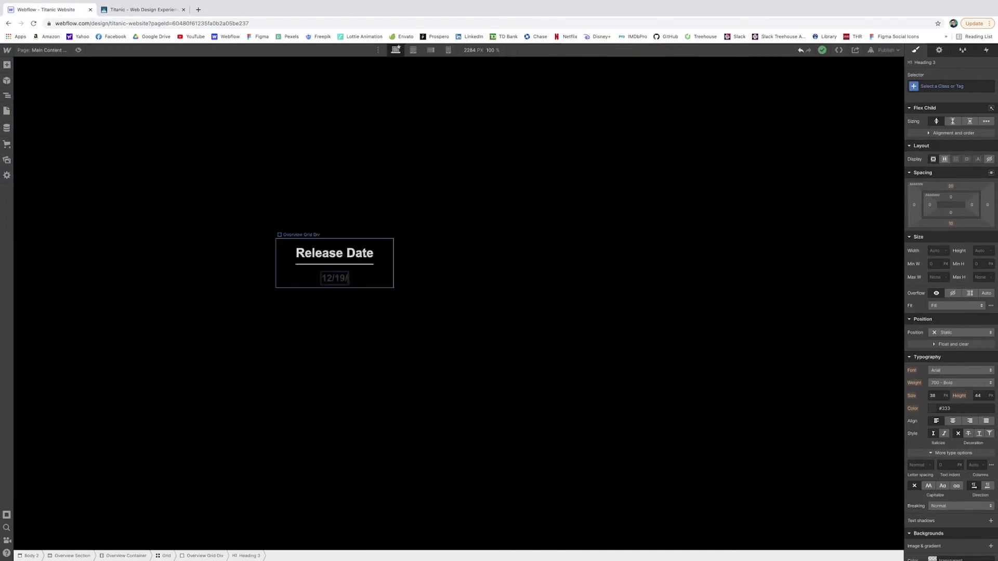
pyautogui.write('1997')
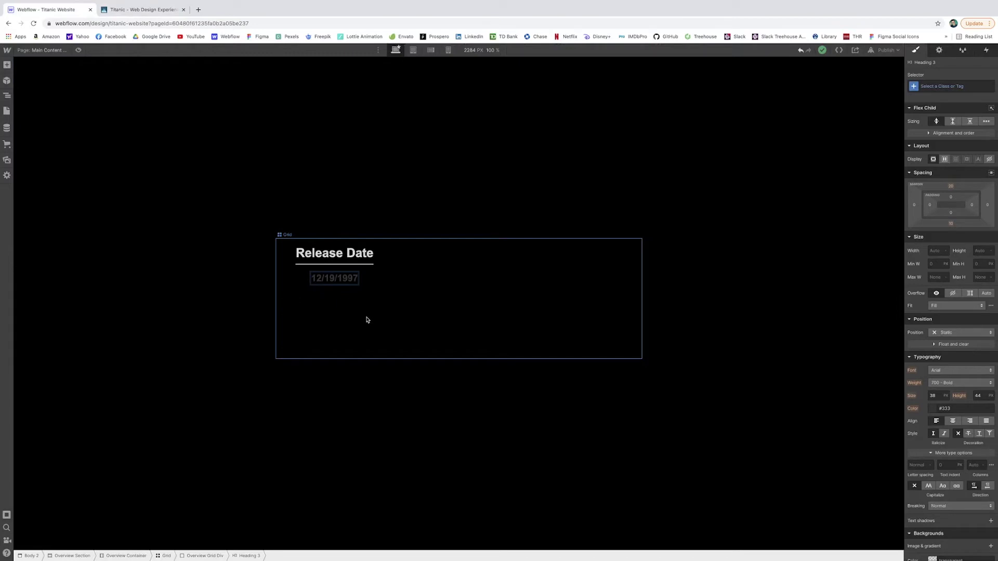
# - Change the date text colour to silver (#c0c0c0)
pyautogui.tripleClick(352, 280)
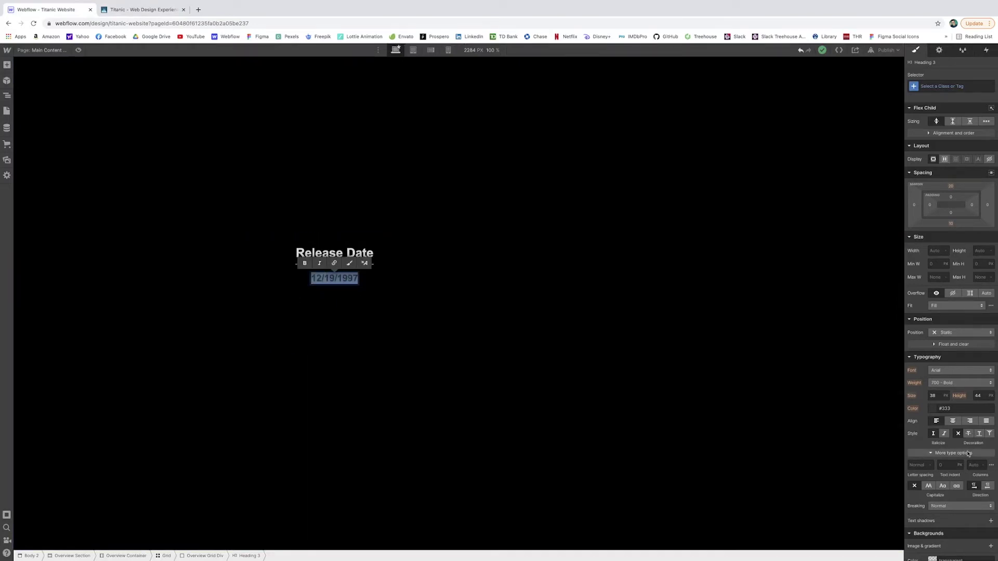
pyautogui.click(934, 410)
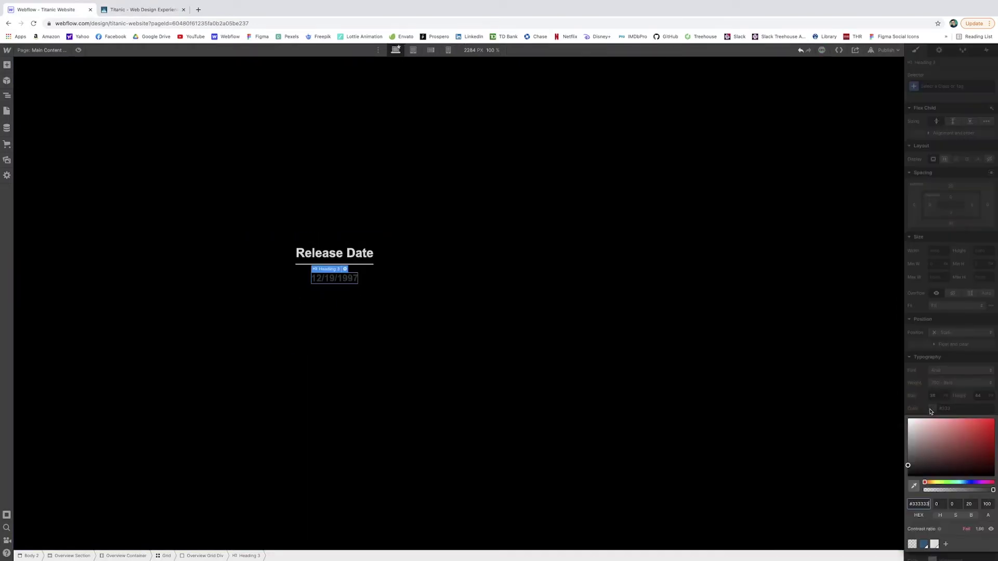
pyautogui.click(922, 503)
pyautogui.write('ff')
pyautogui.press('Return')
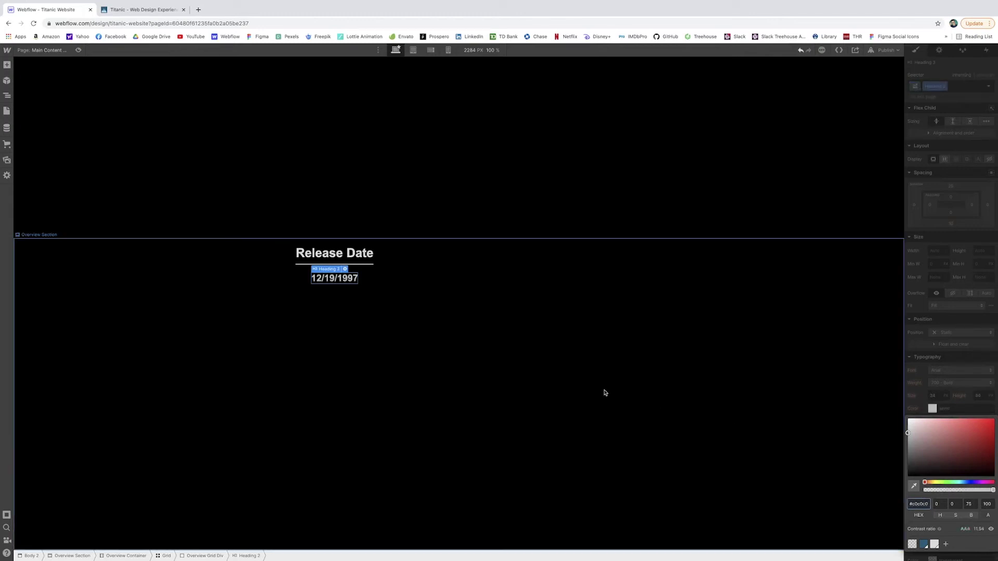
pyautogui.click(605, 392)
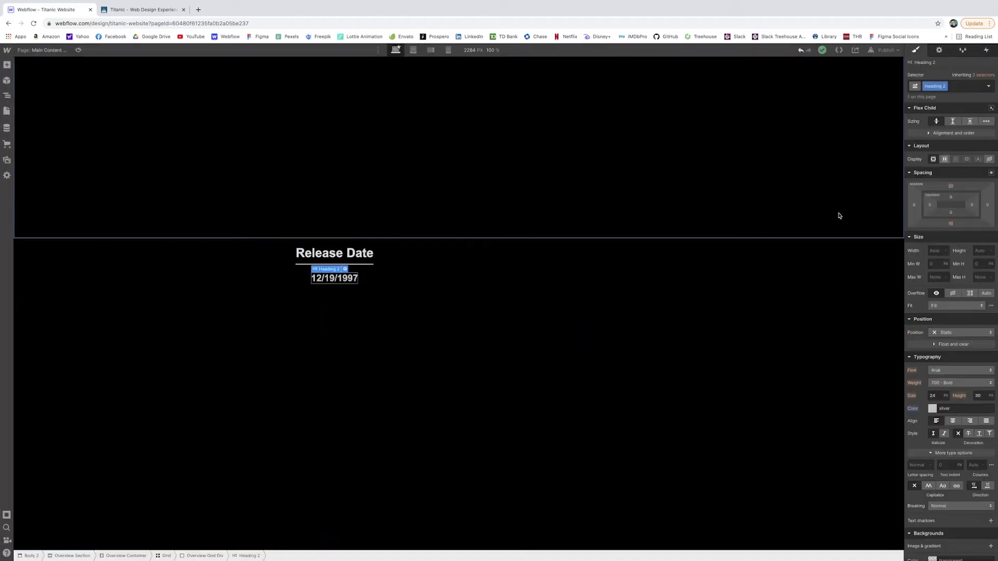
# - Reduce the date's top margin to 10 px and clear the selection
pyautogui.click(951, 186)
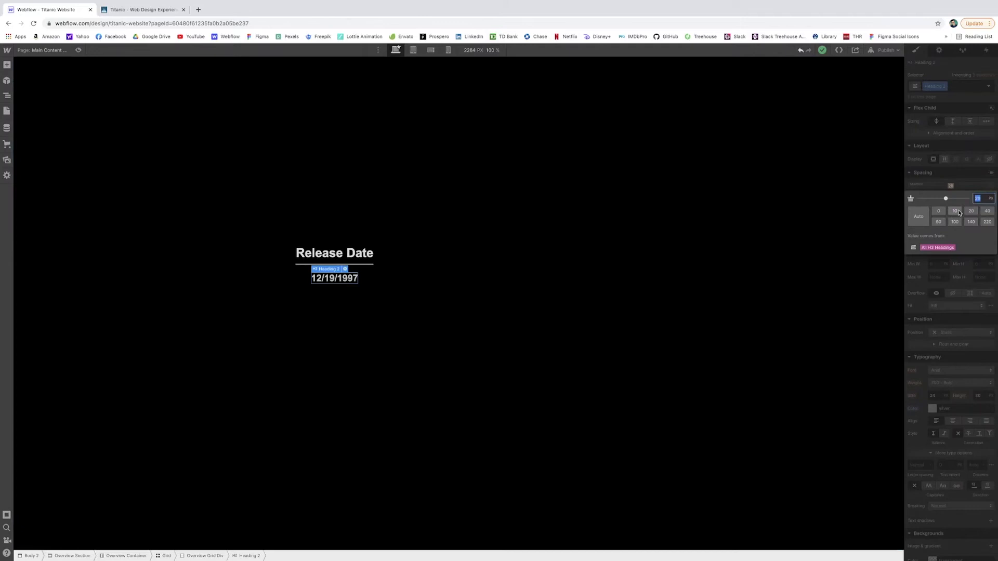
pyautogui.click(955, 210)
pyautogui.click(591, 244)
pyautogui.press('Escape')
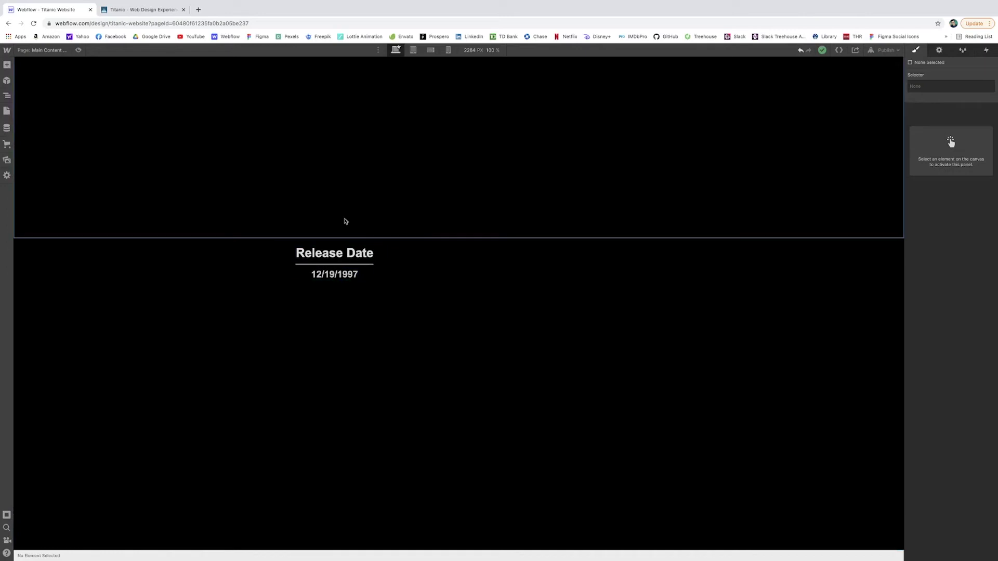
# - Give the first grid cell a Jack and Rose.jpg background image, sized Cover and centred
pyautogui.click(385, 280)
pyautogui.scroll(-6, 951, 332)
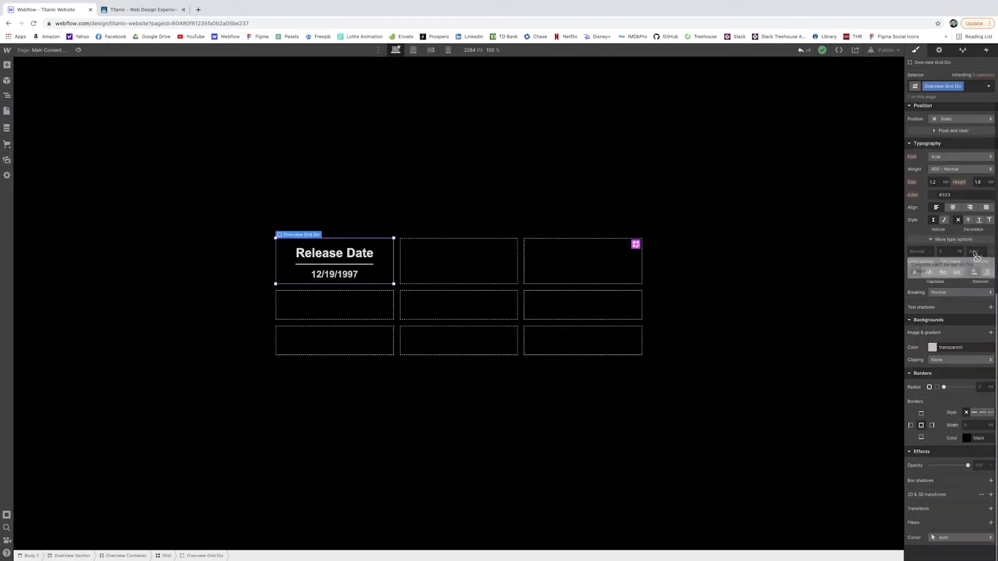
pyautogui.click(991, 333)
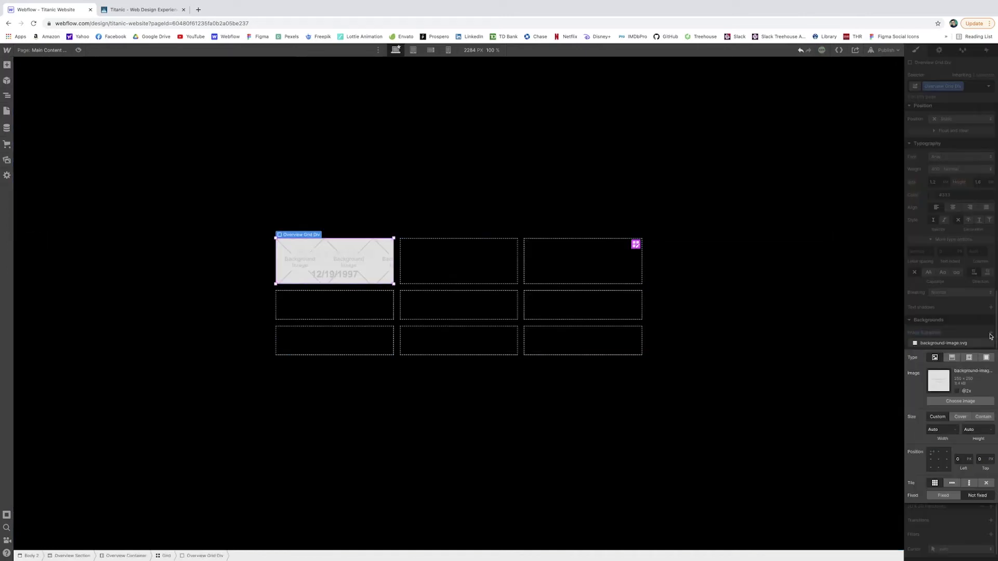
pyautogui.click(966, 401)
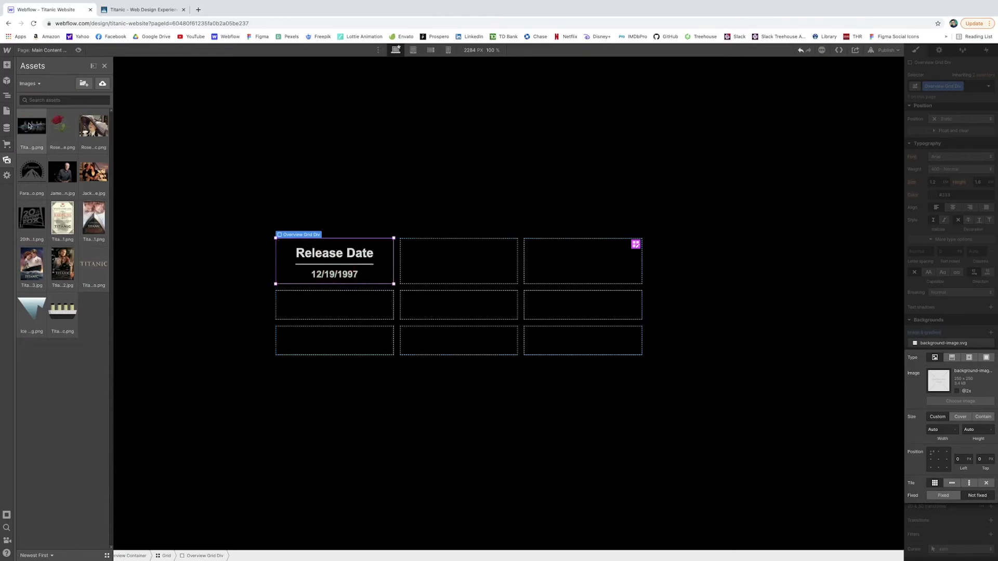
pyautogui.click(95, 174)
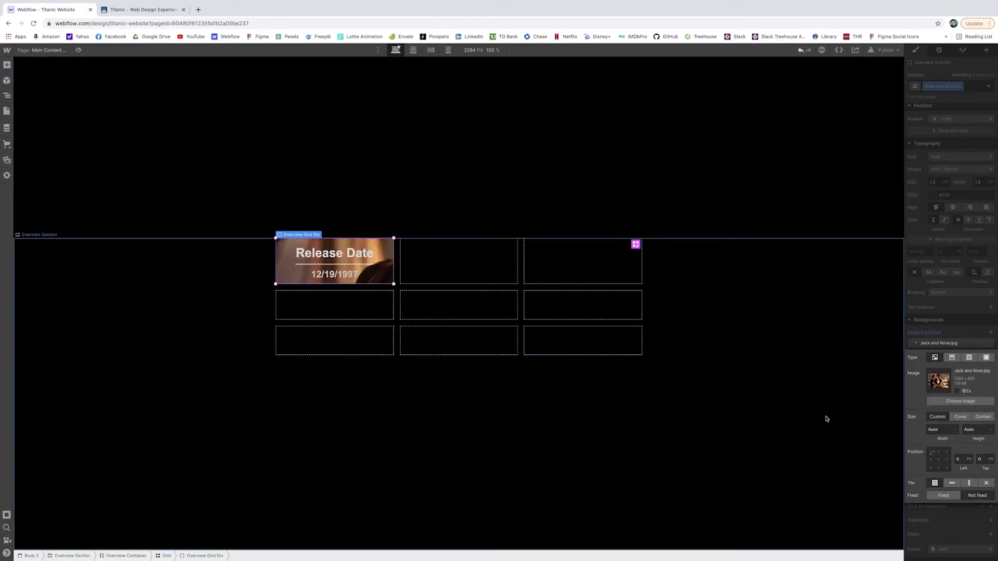
pyautogui.click(960, 417)
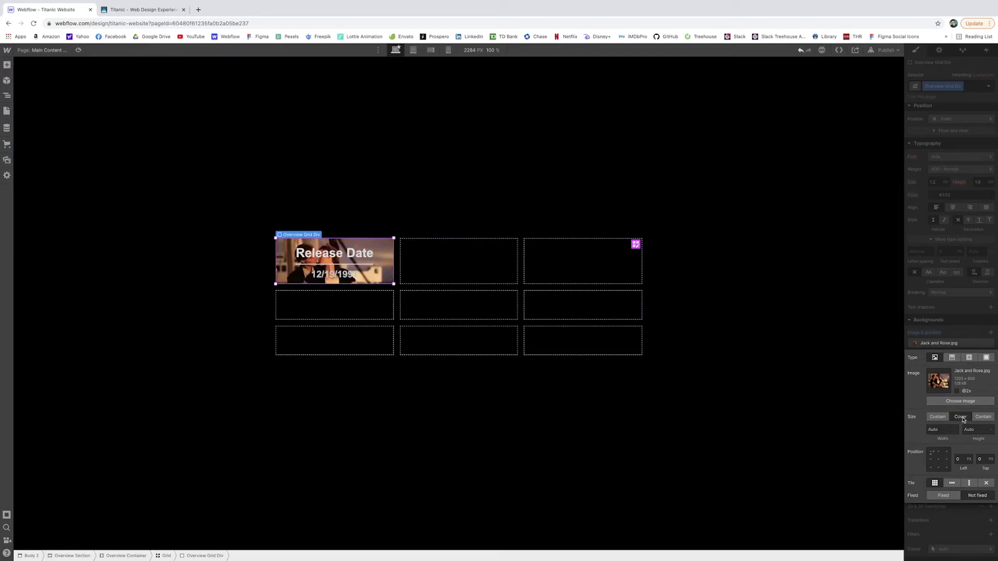
pyautogui.click(938, 459)
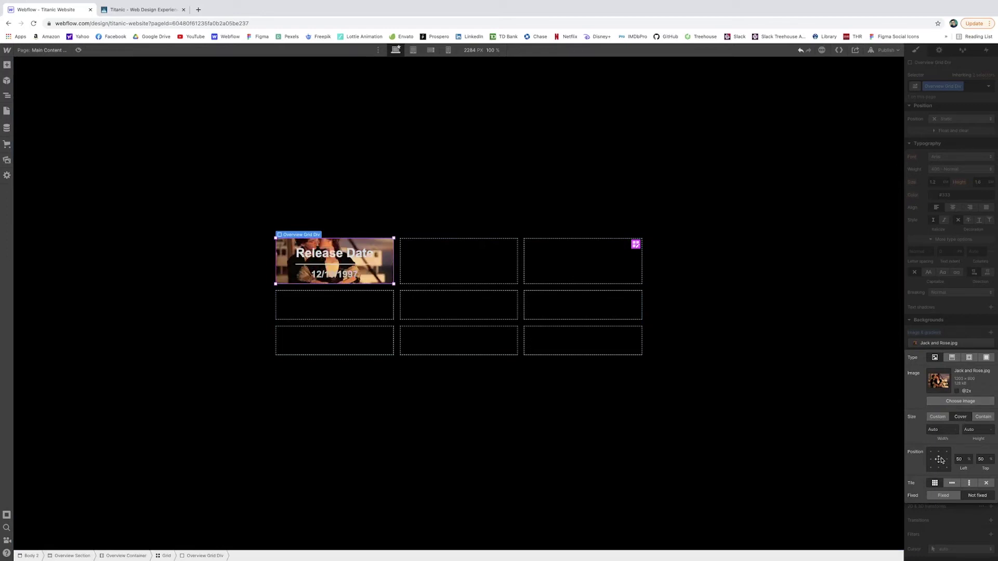
pyautogui.click(951, 276)
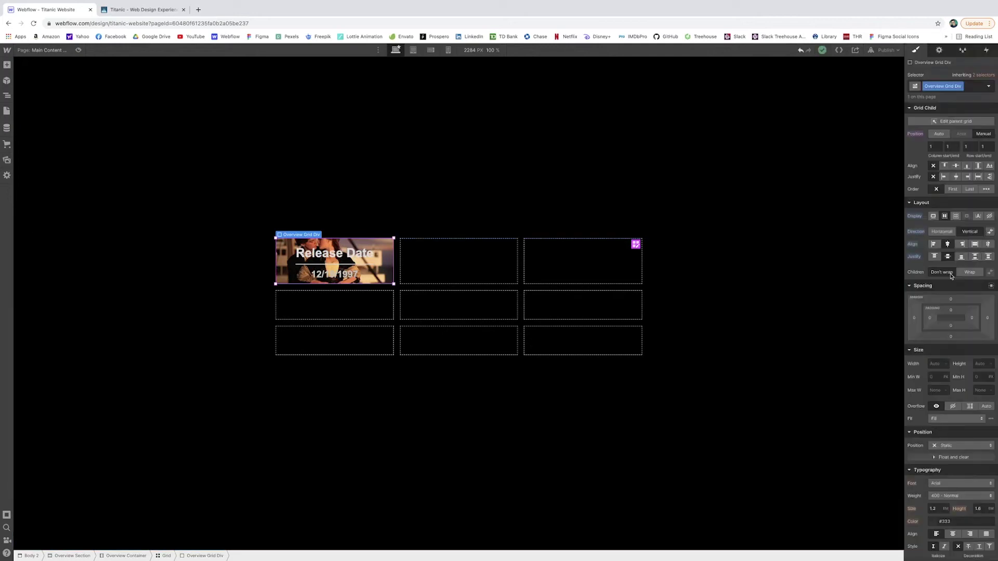
# - Set the first grid cell's height to 250 px
pyautogui.click(990, 365)
pyautogui.press('Return')
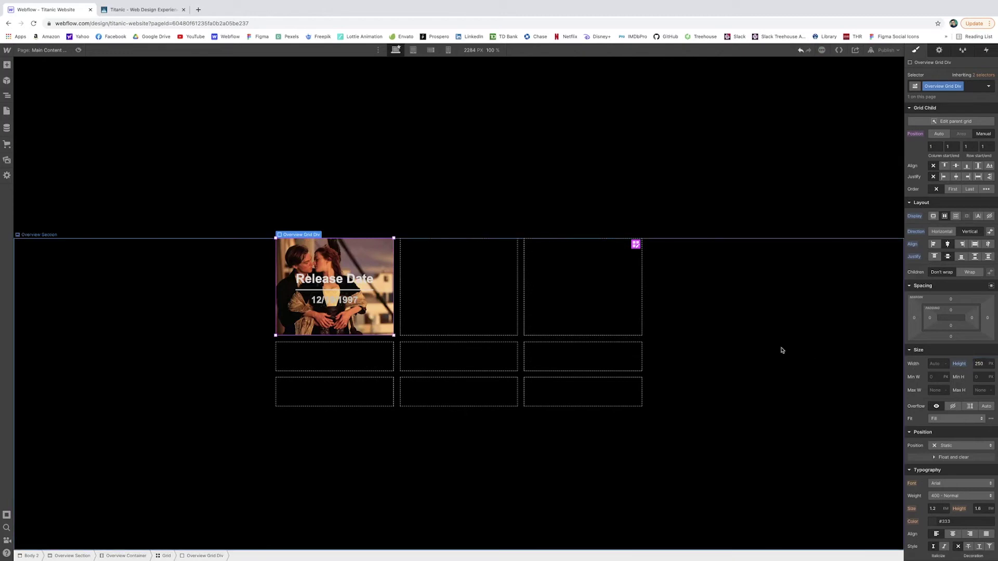
pyautogui.click(459, 314)
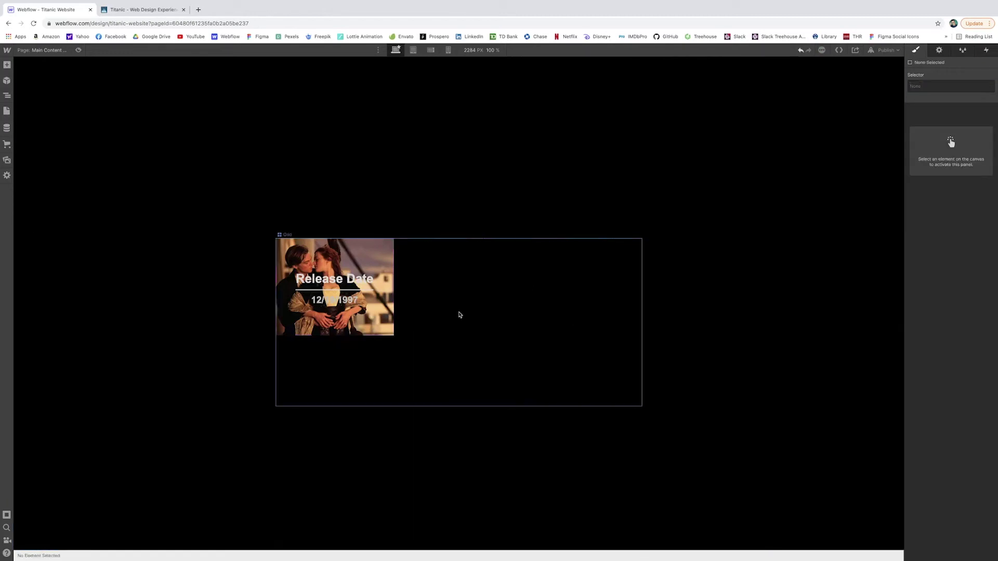
# - Add an rgba(0, 0, 0, 0.5) black colour overlay over the Release Date cell's photo
pyautogui.click(369, 254)
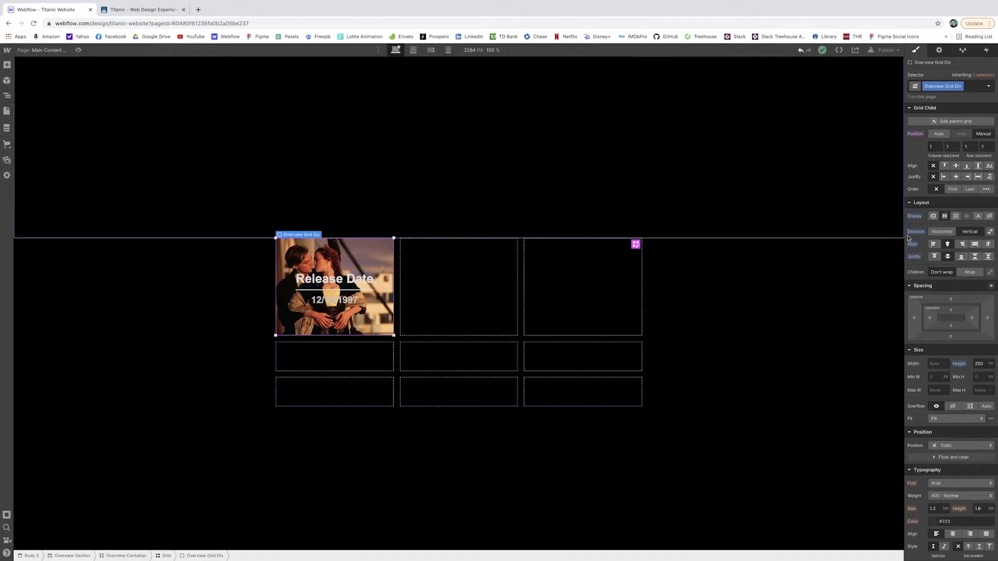
pyautogui.scroll(-6, 930, 286)
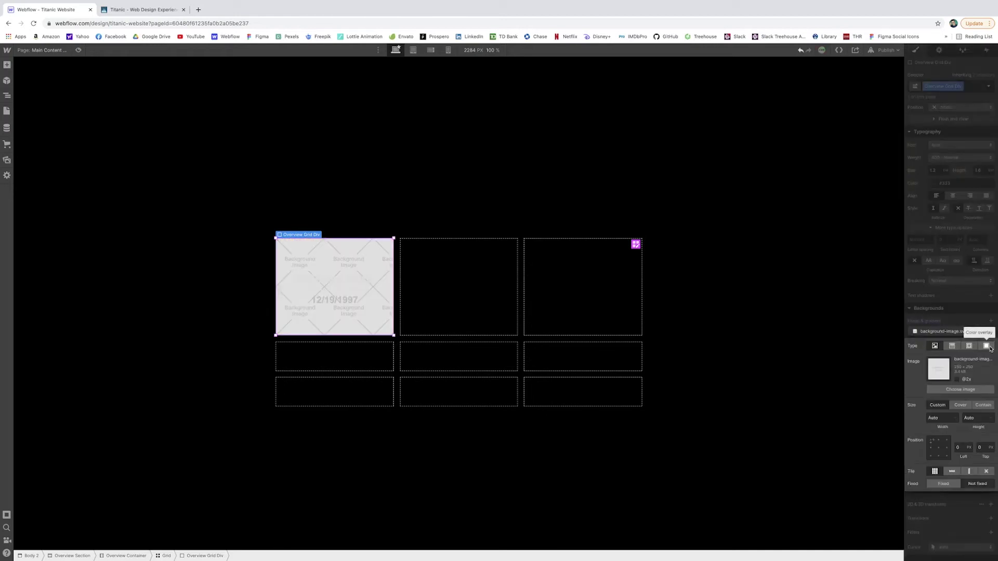
pyautogui.click(990, 347)
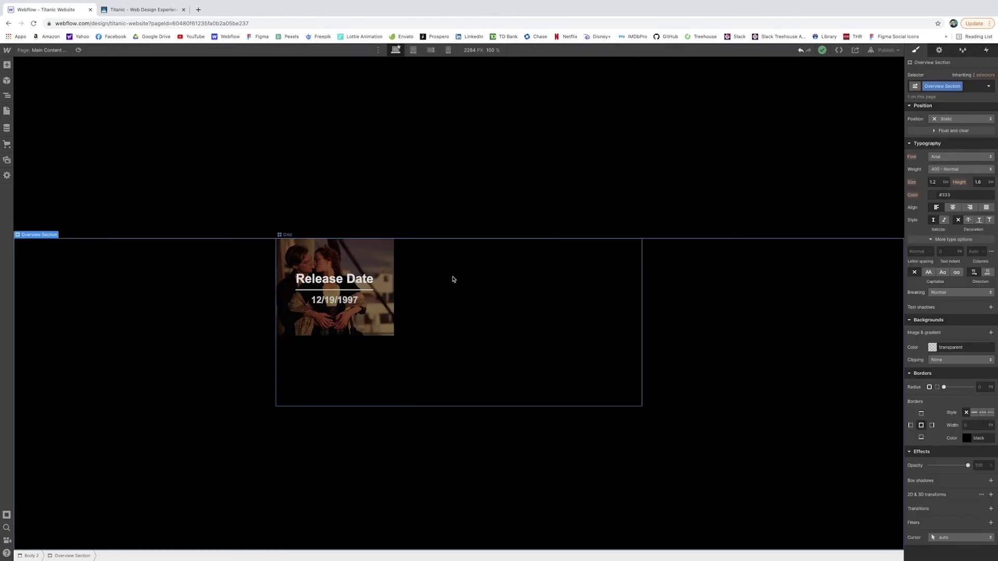
pyautogui.click(452, 279)
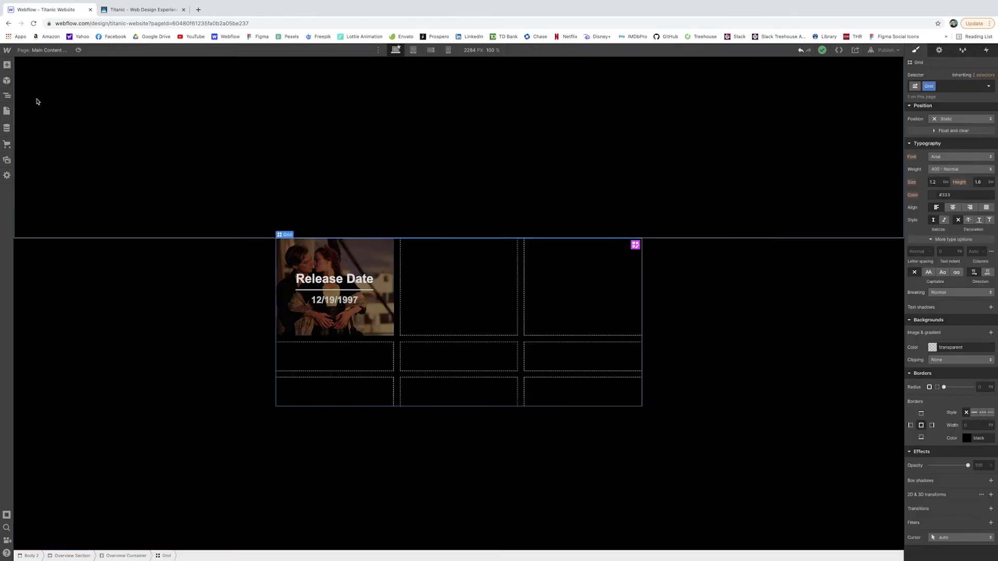
# - Add a second Div Block to the grid, place it manually, and apply the Overview Grid Div class
pyautogui.press('a')
pyautogui.click(32, 231)
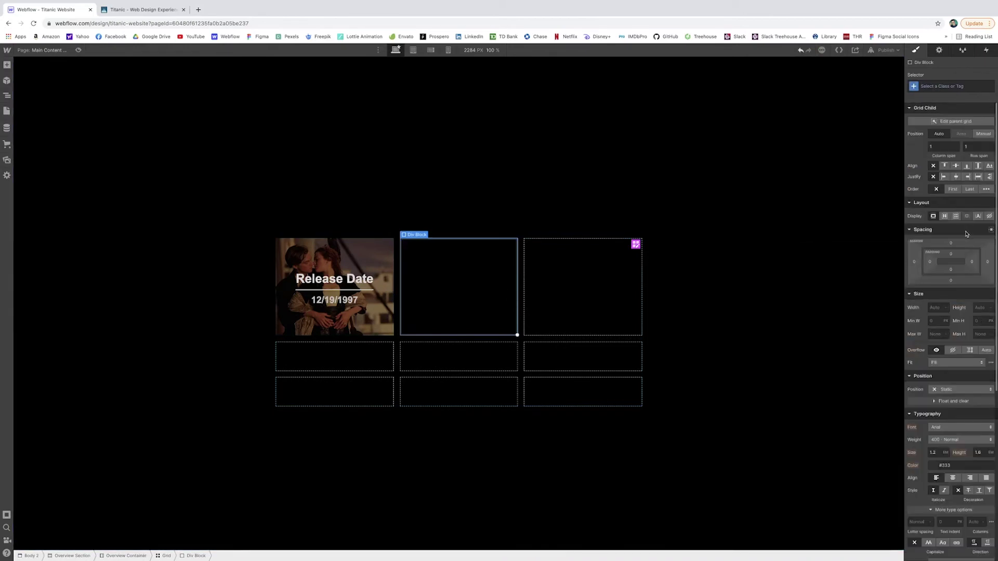
pyautogui.click(981, 134)
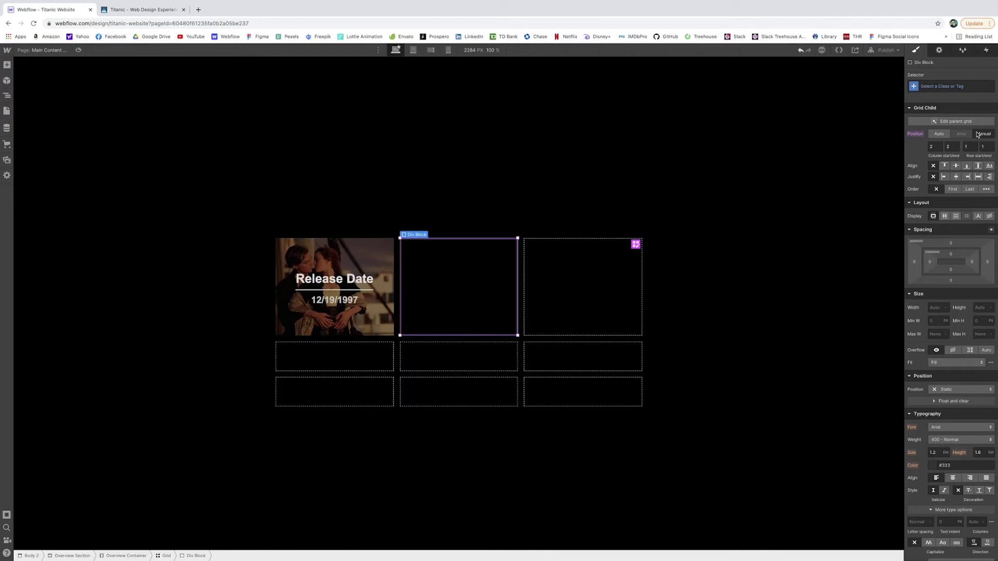
pyautogui.click(924, 86)
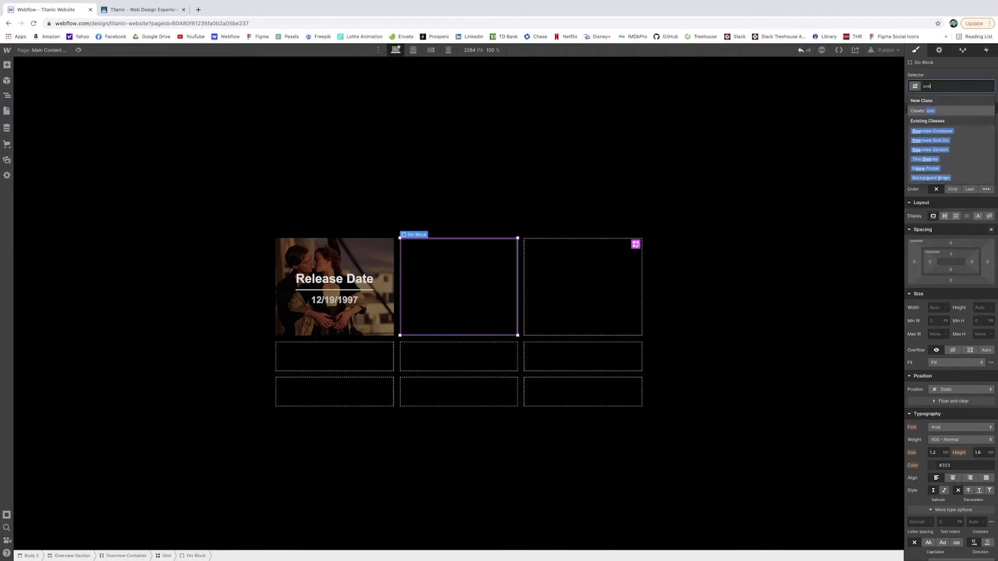
pyautogui.write('ov')
pyautogui.press('Return')
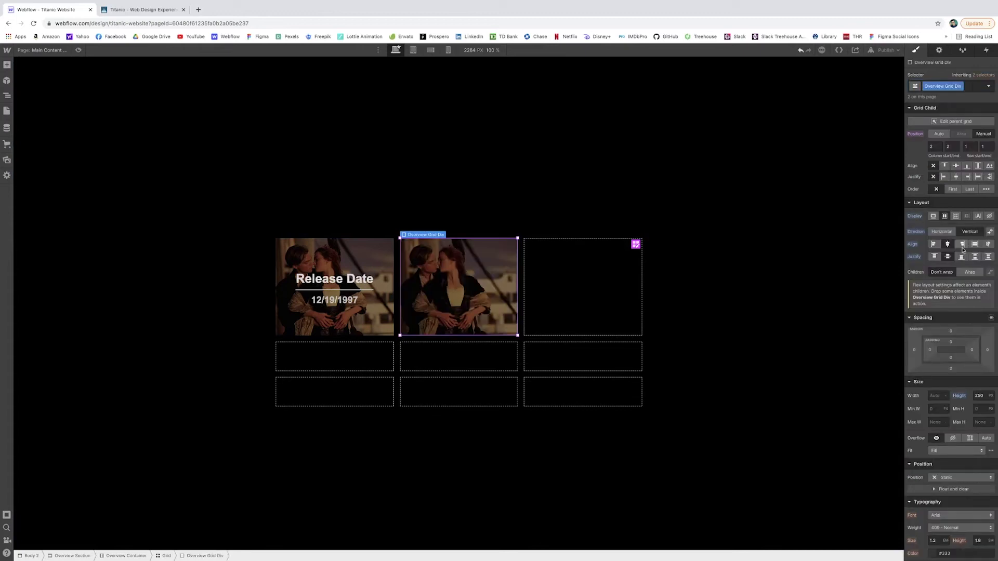
pyautogui.scroll(-5, 966, 236)
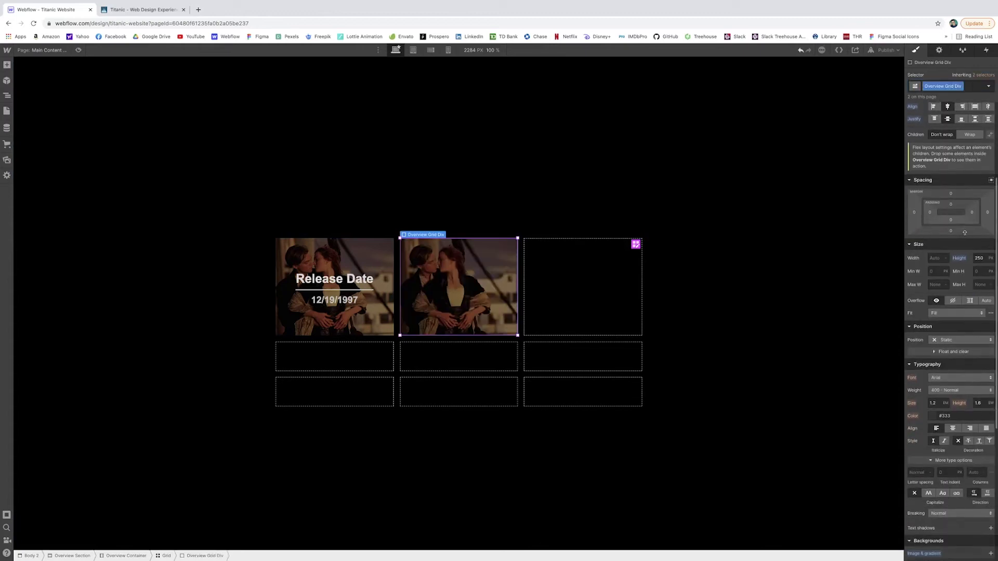
pyautogui.scroll(-5, 976, 245)
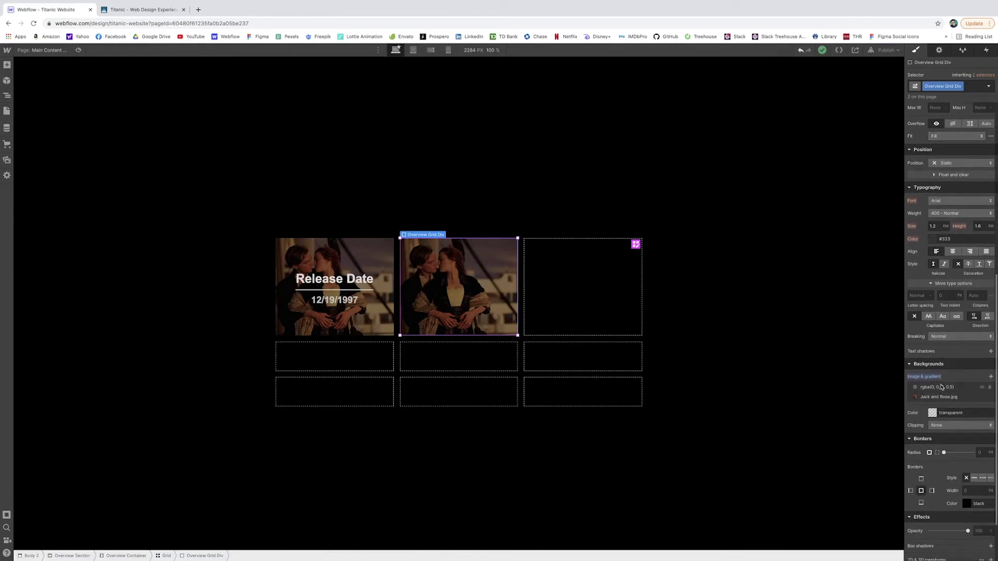
pyautogui.scroll(-2, 942, 401)
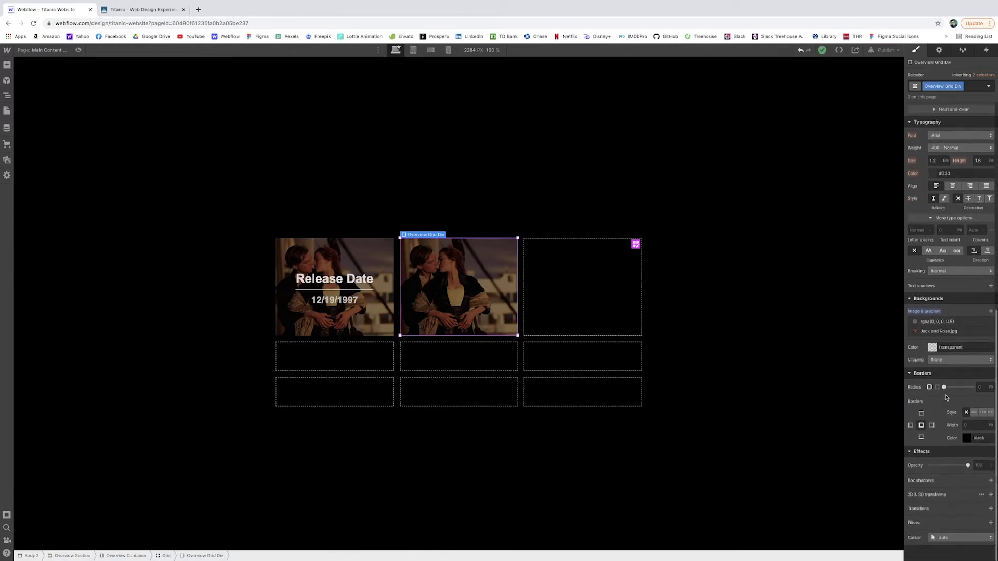
pyautogui.scroll(12, 946, 396)
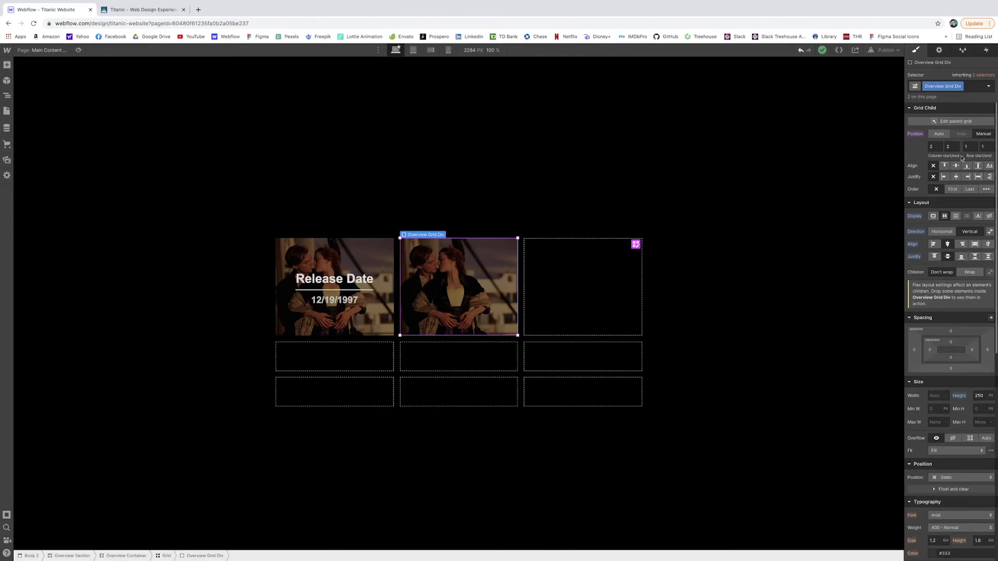
pyautogui.click(972, 87)
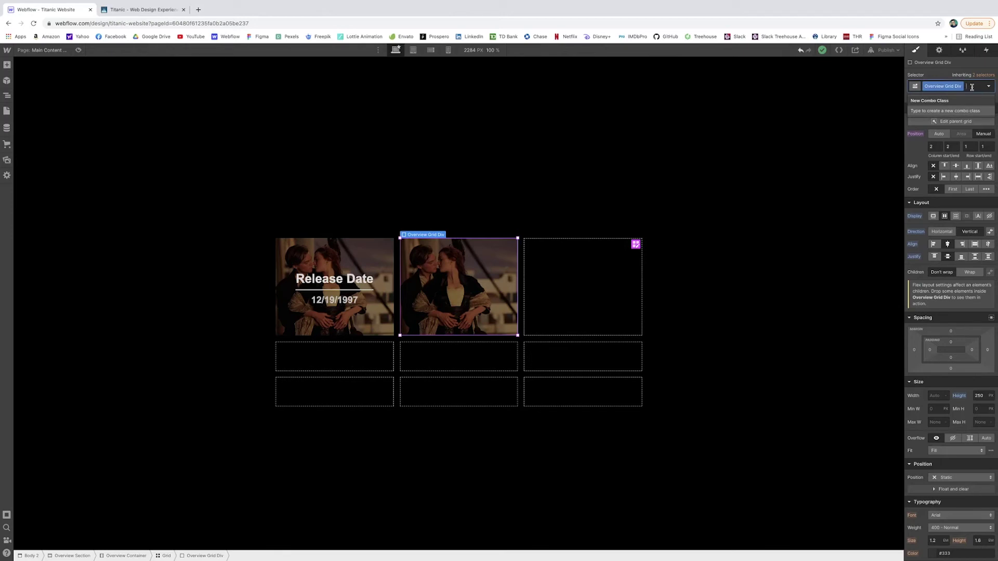
pyautogui.click(6, 65)
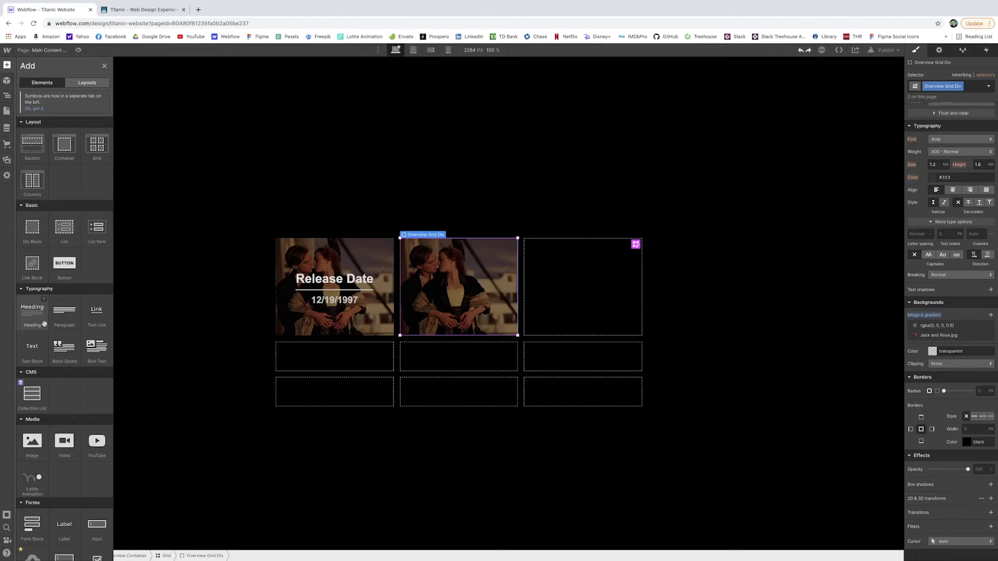
# - Add an H2 heading reading 'Director' in the second cell with the Info Heading class
pyautogui.click(48, 313)
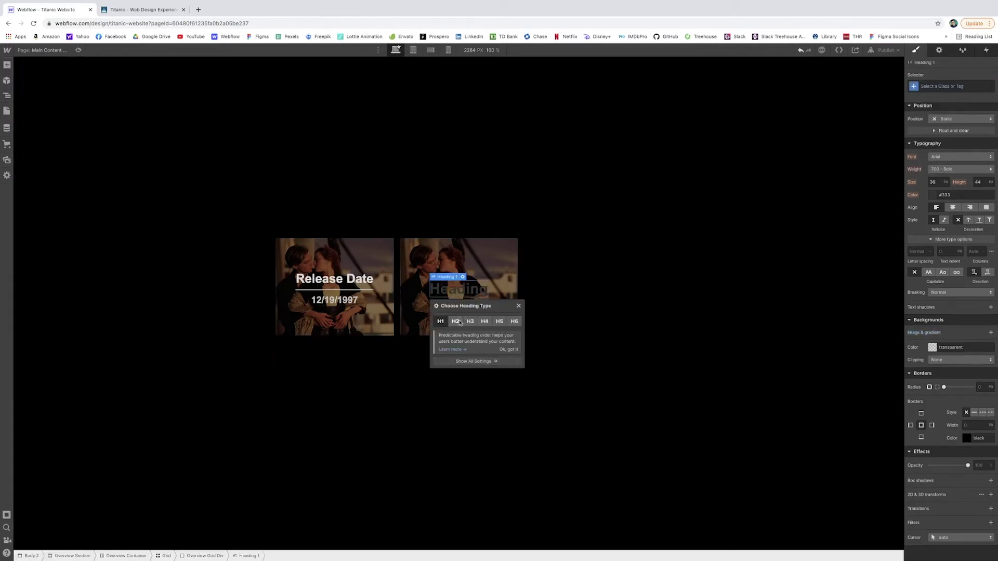
pyautogui.click(460, 286)
pyautogui.doubleClick(459, 289)
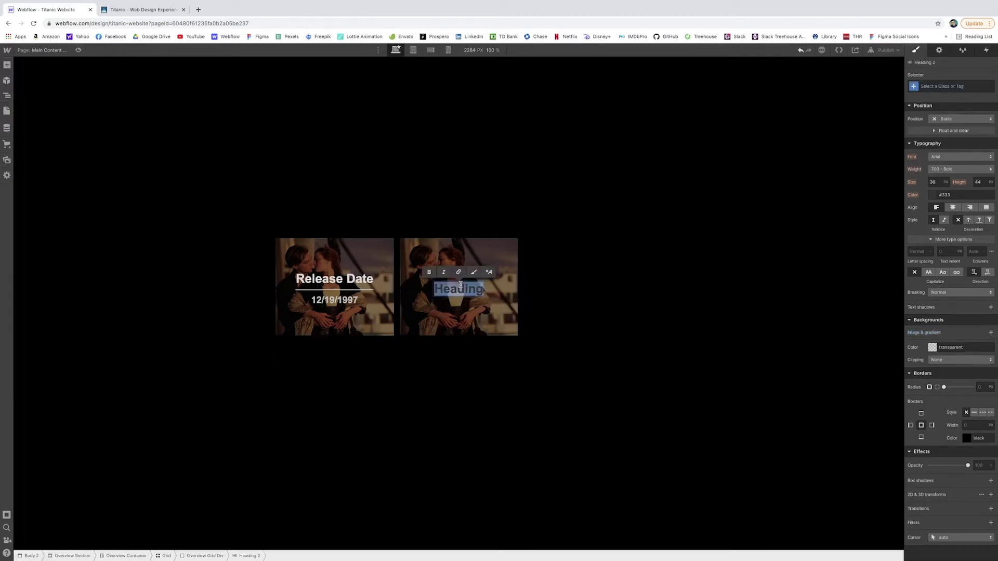
pyautogui.write('Director')
pyautogui.press('Escape')
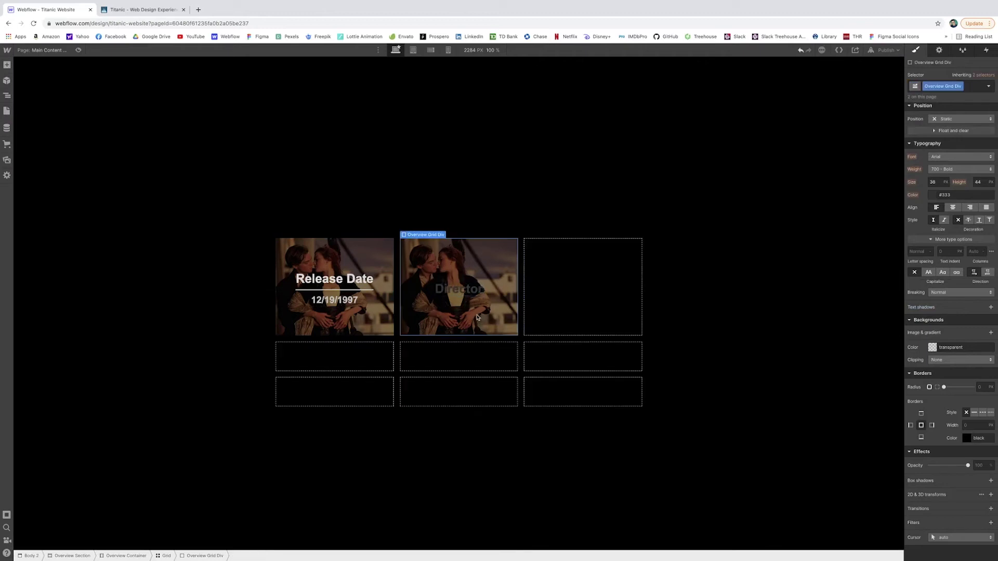
pyautogui.click(934, 87)
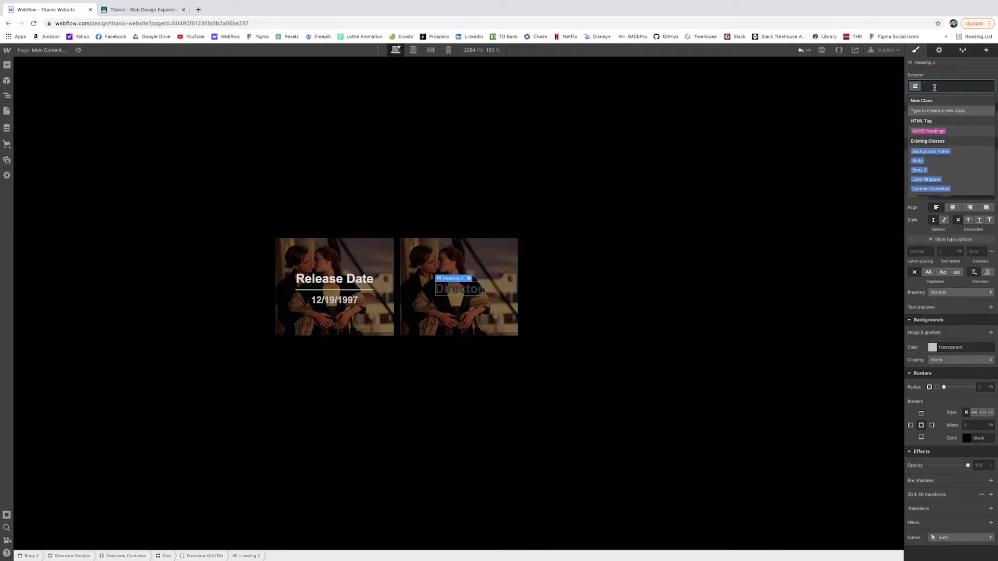
pyautogui.write('In')
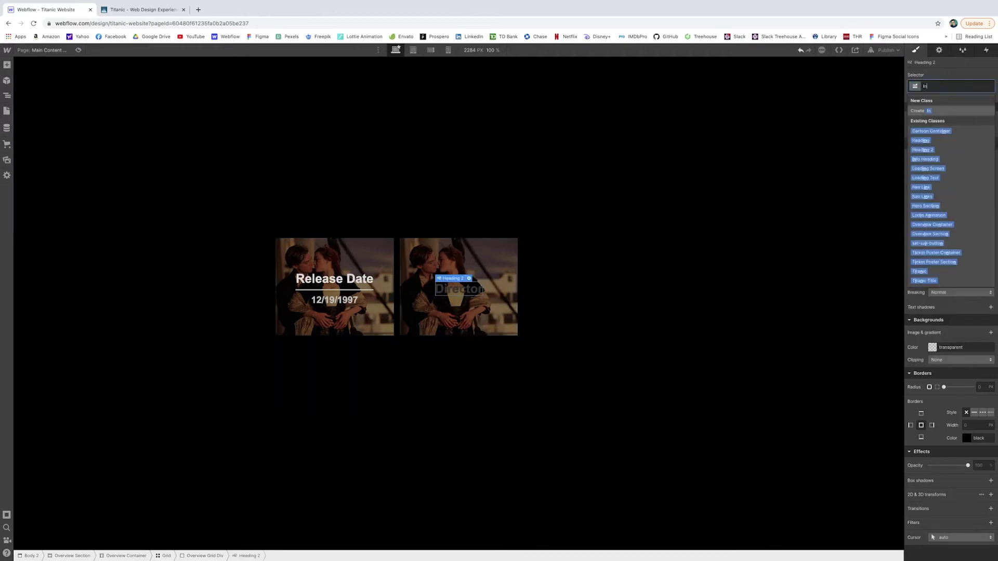
pyautogui.press('Down')
pyautogui.press('Down')
pyautogui.press('Down')
pyautogui.press('Down')
pyautogui.press('Return')
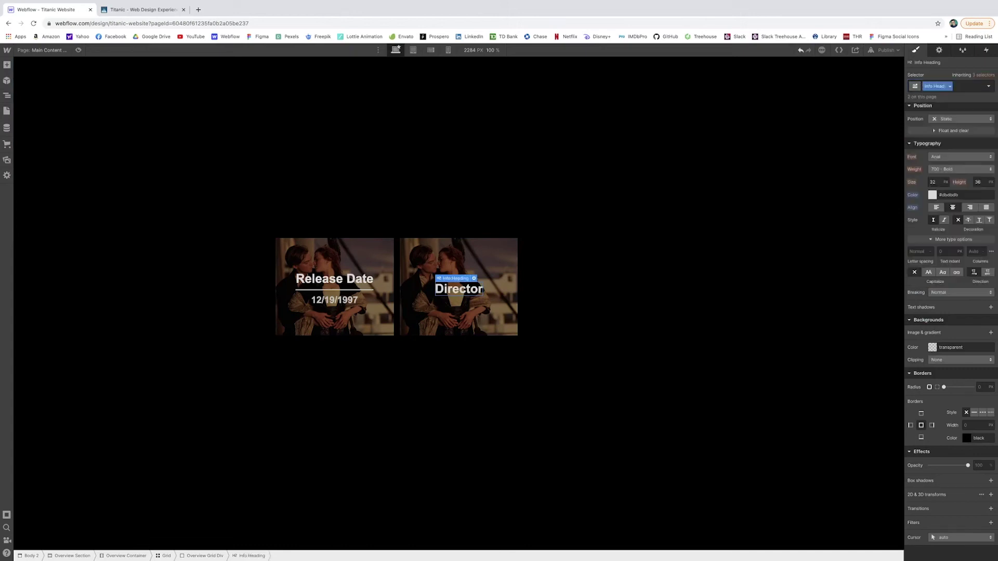
# - Insert an empty Div Block below the Director heading
pyautogui.click(476, 312)
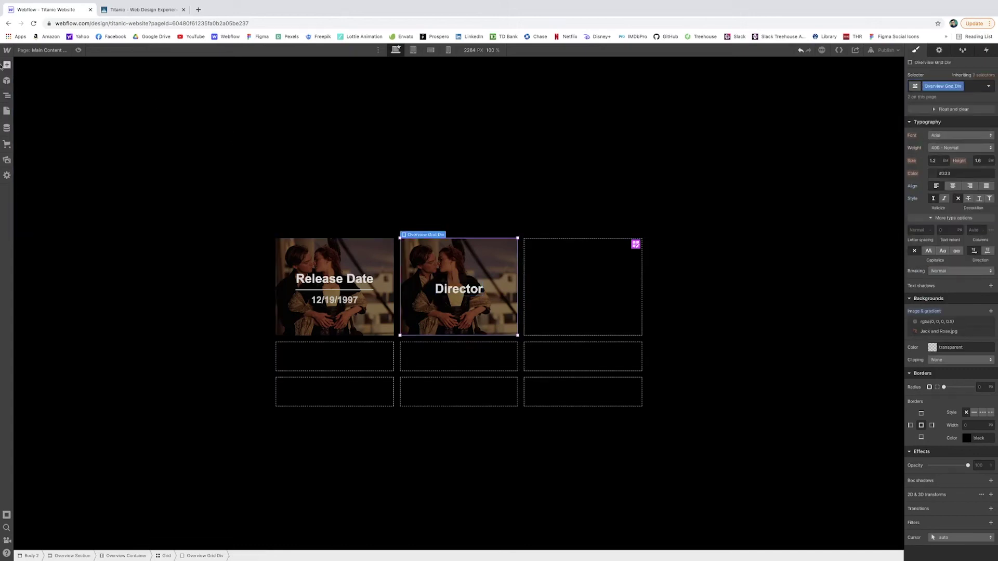
pyautogui.press('a')
pyautogui.click(33, 228)
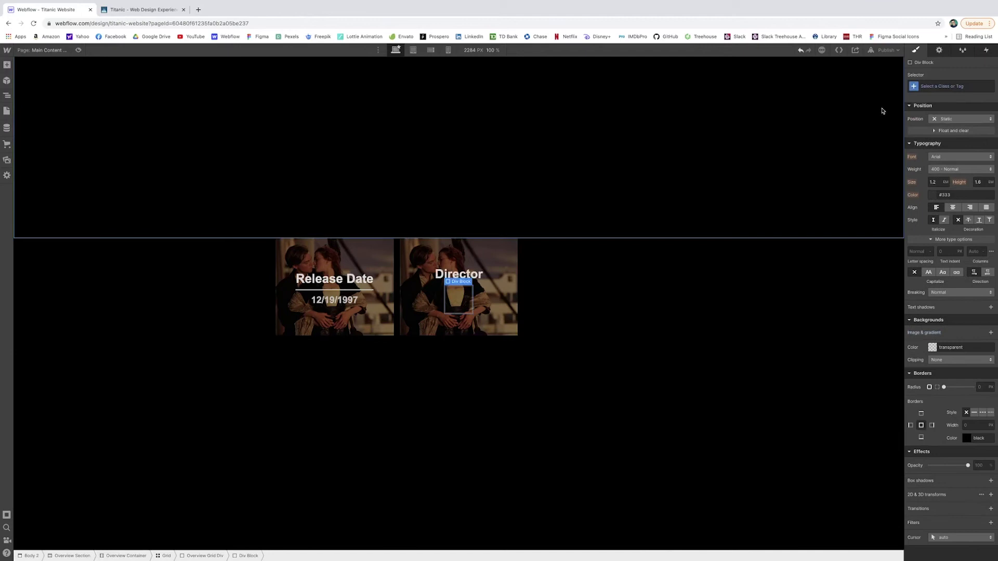
# - Check which class the Release Date divider uses
pyautogui.click(939, 87)
pyautogui.write('ho')
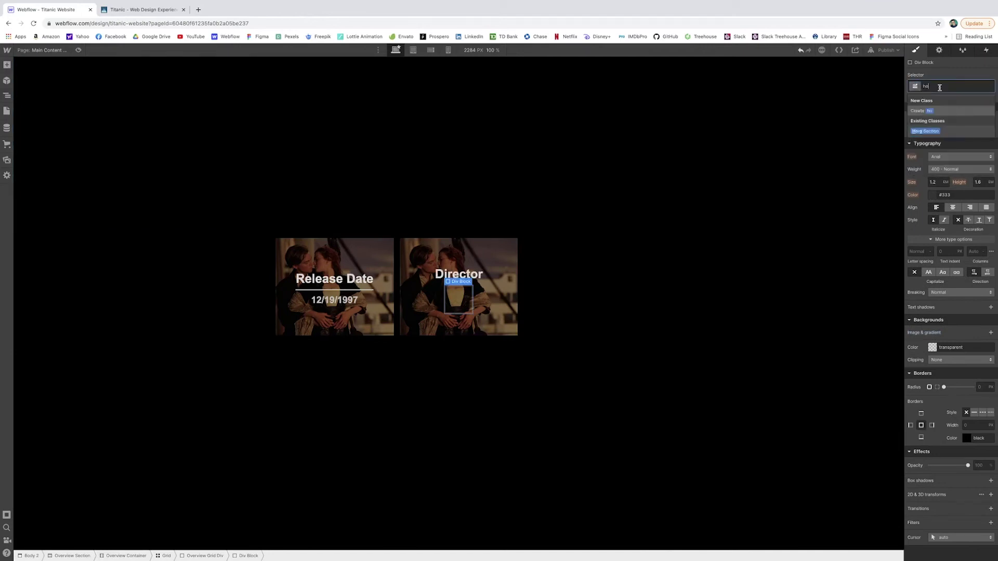
pyautogui.write('rizo')
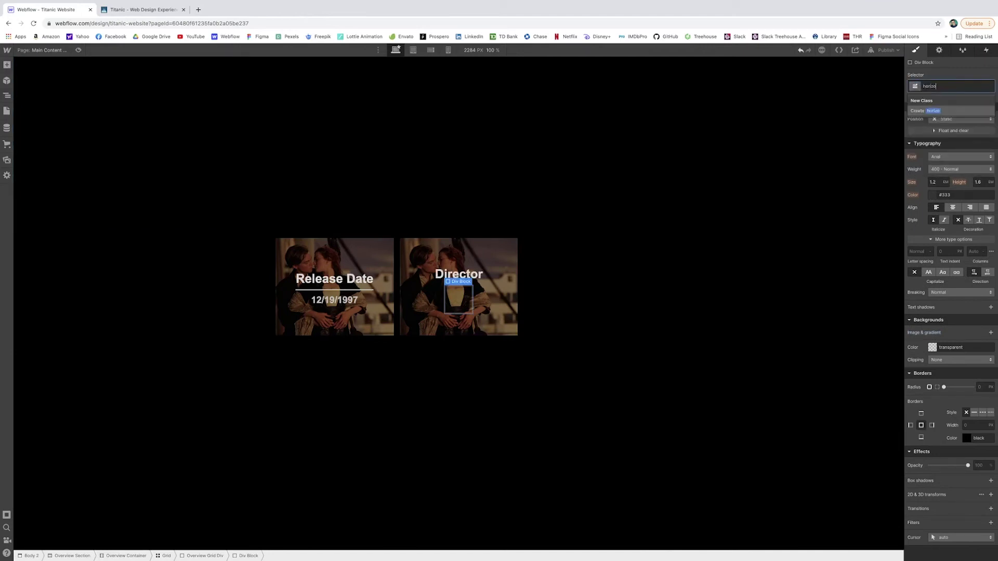
pyautogui.write('z')
pyautogui.press('BackSpace')
pyautogui.press('BackSpace')
pyautogui.press('BackSpace')
pyautogui.press('BackSpace')
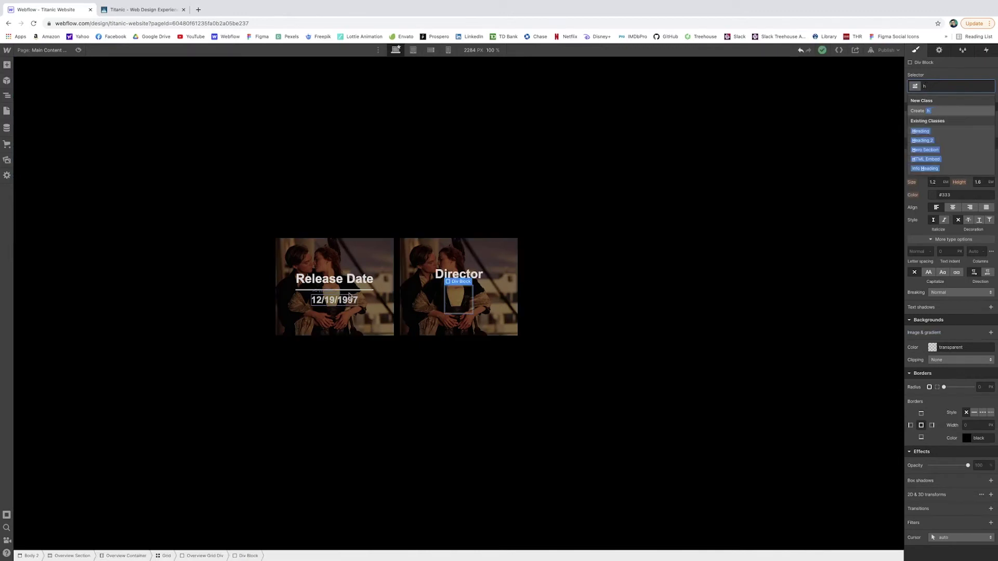
pyautogui.press('Escape')
pyautogui.click(938, 87)
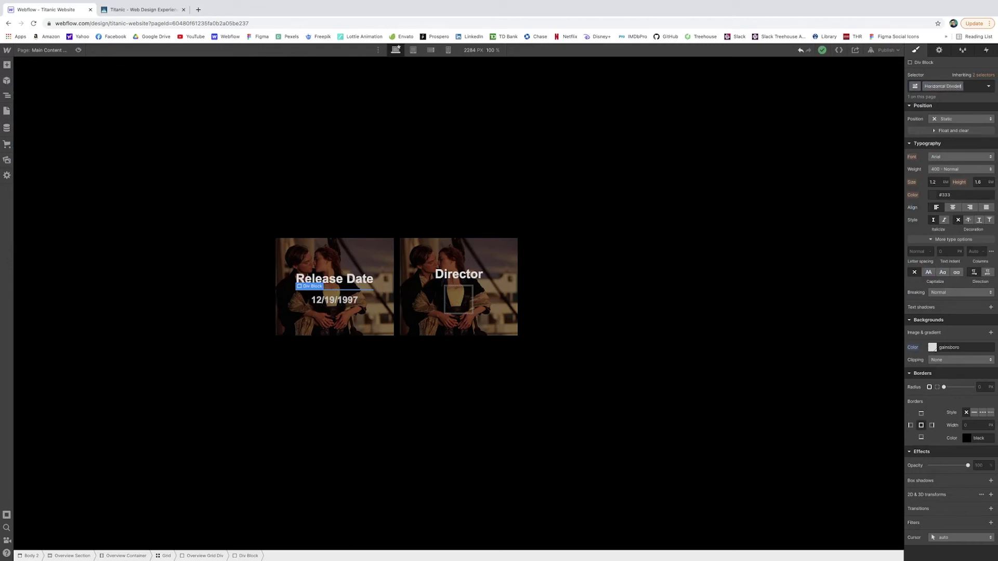
# - Apply the Horizontal Divider class to the empty block in the Director card
pyautogui.click(471, 306)
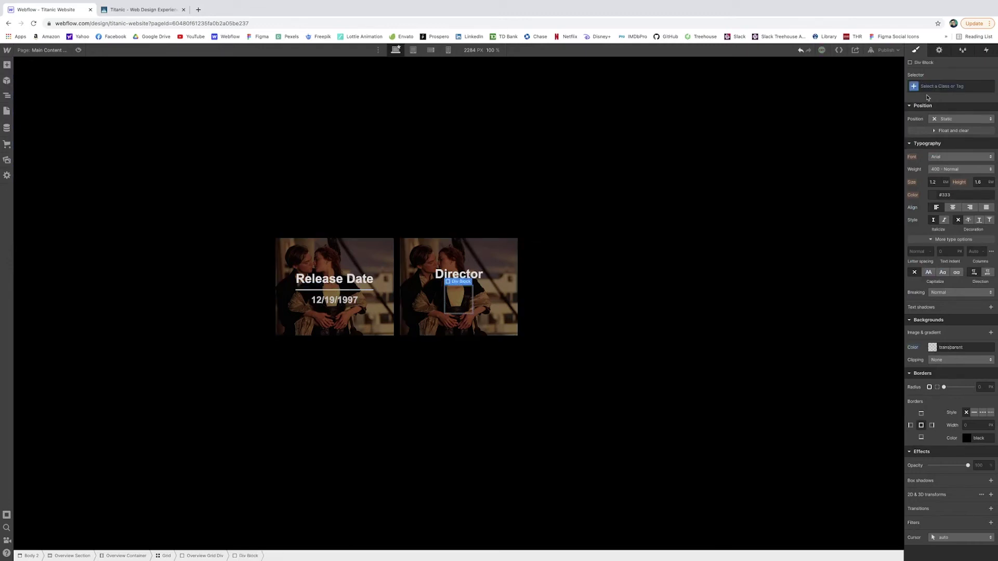
pyautogui.click(928, 87)
pyautogui.write('Go')
pyautogui.press('BackSpace')
pyautogui.press('BackSpace')
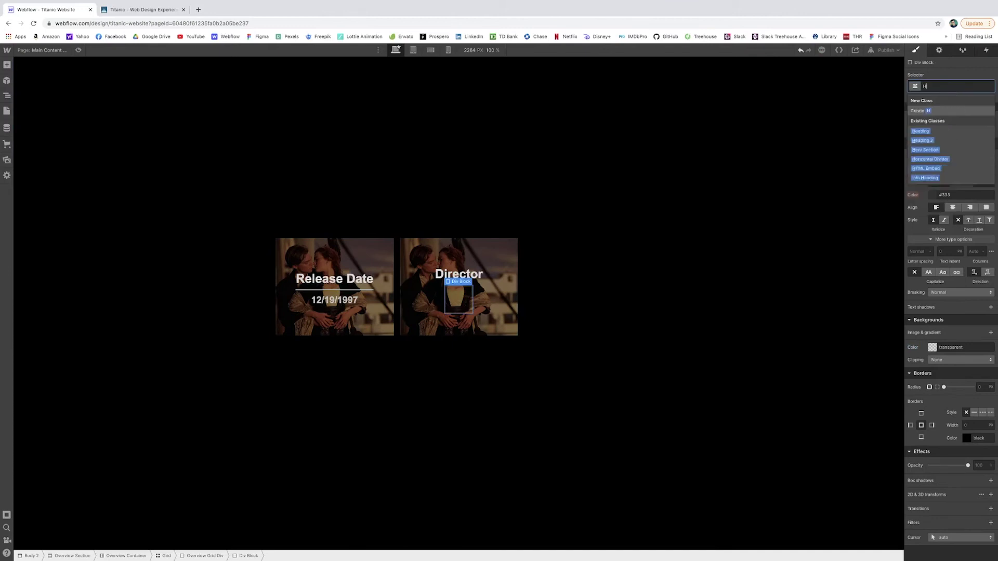
pyautogui.write('Ho')
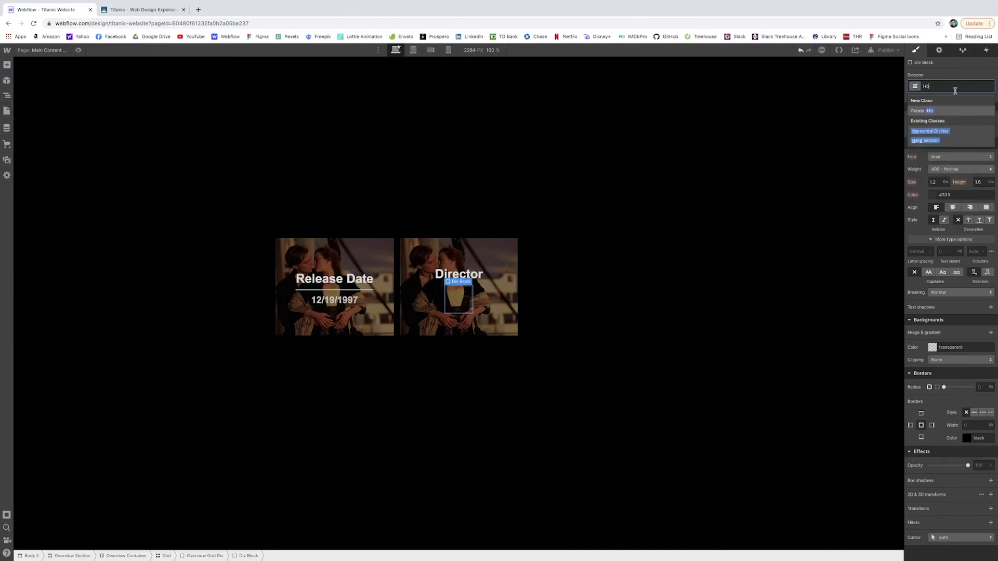
pyautogui.click(935, 132)
pyautogui.click(498, 316)
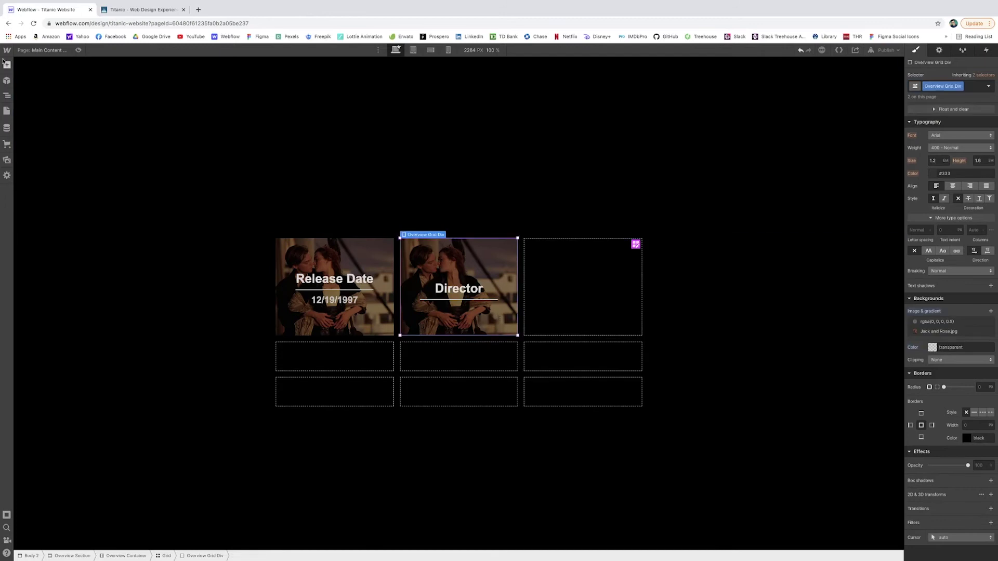
pyautogui.click(7, 64)
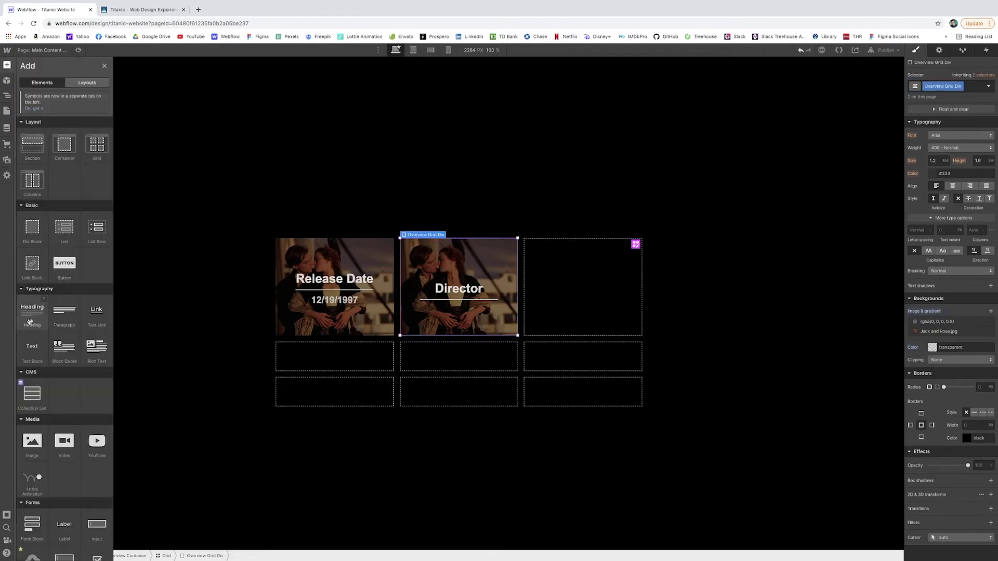
# - Add a heading to the Director card and rename the date's class to Info Subheading
pyautogui.click(32, 312)
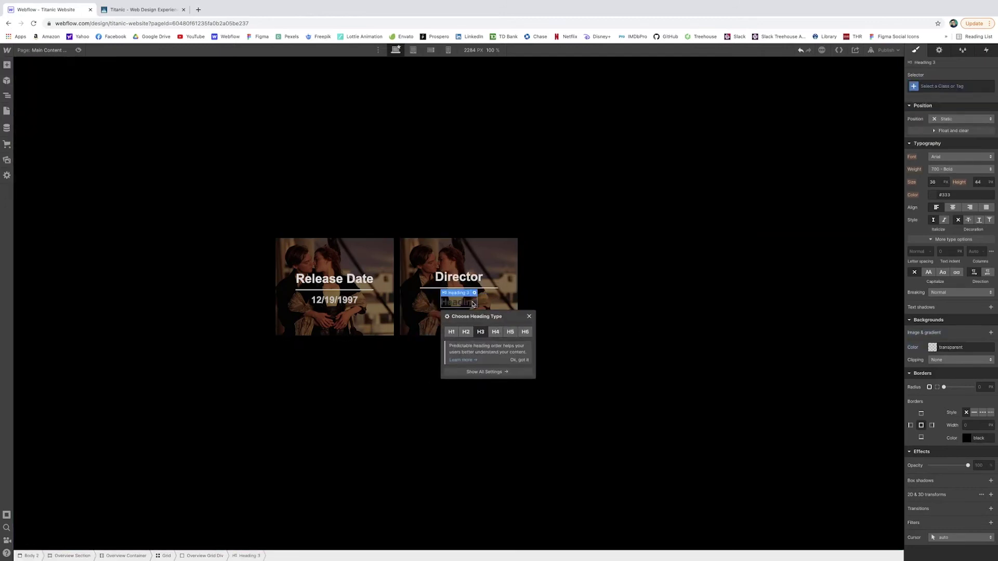
pyautogui.click(933, 85)
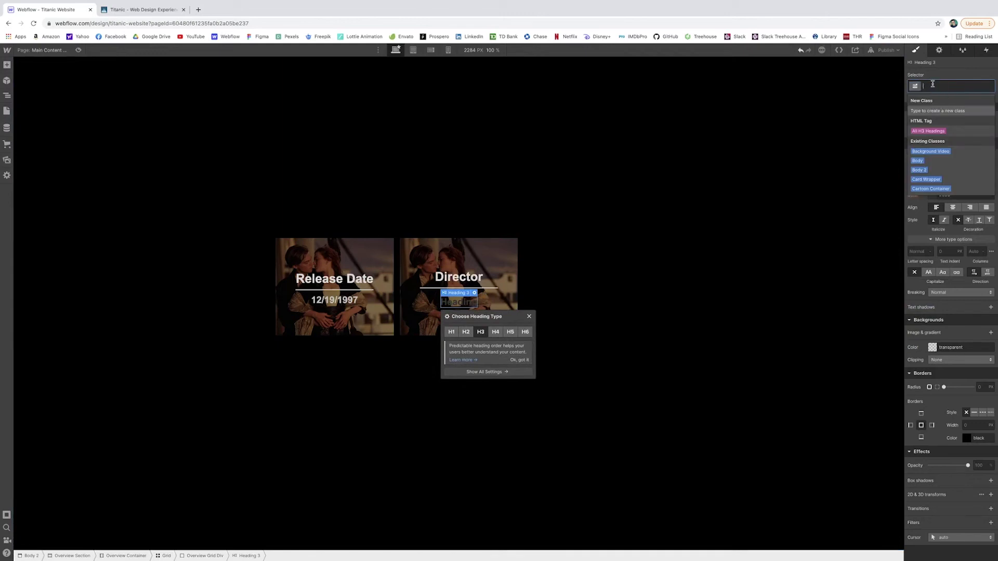
pyautogui.write('info')
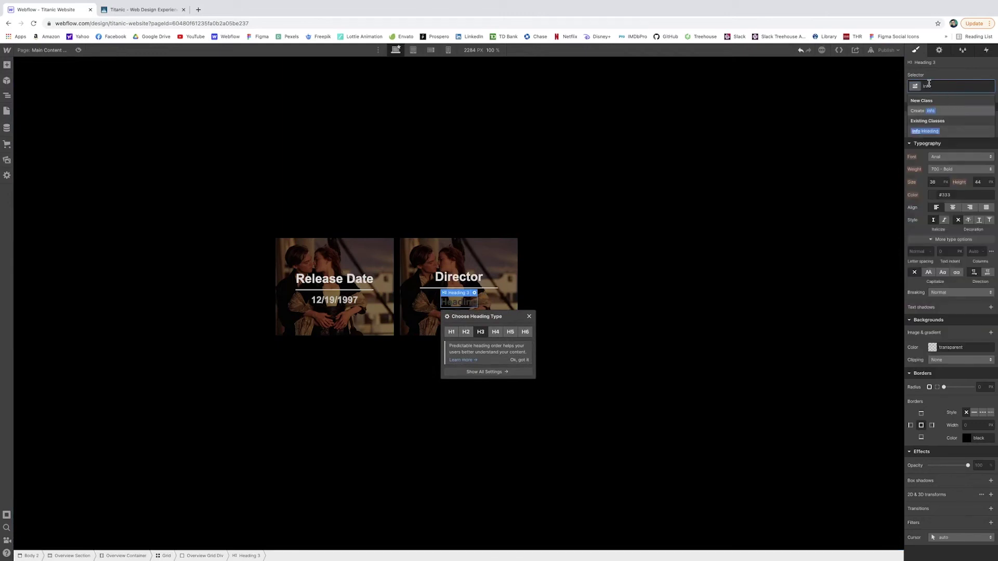
pyautogui.write(' s')
pyautogui.click(335, 300)
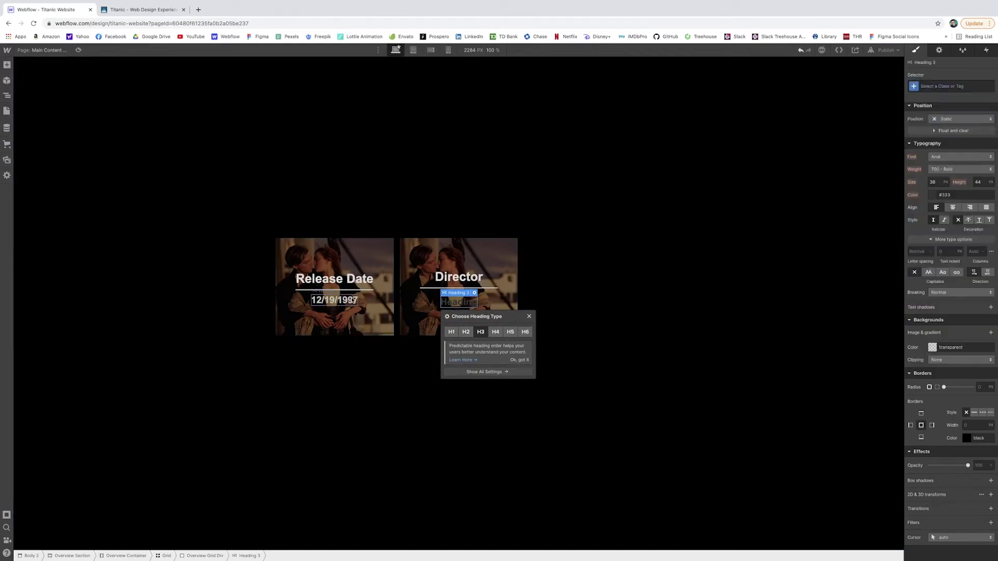
pyautogui.doubleClick(935, 86)
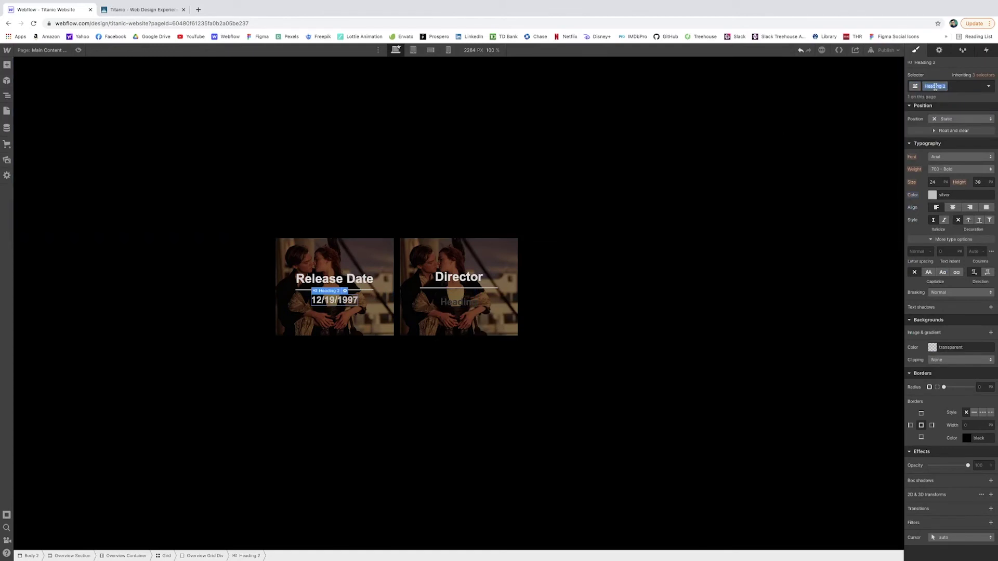
pyautogui.write('Info Subhead')
pyautogui.press('Return')
# - Style the Director card's new heading as Info Subheading, reading 'James Cameron'
pyautogui.click(457, 302)
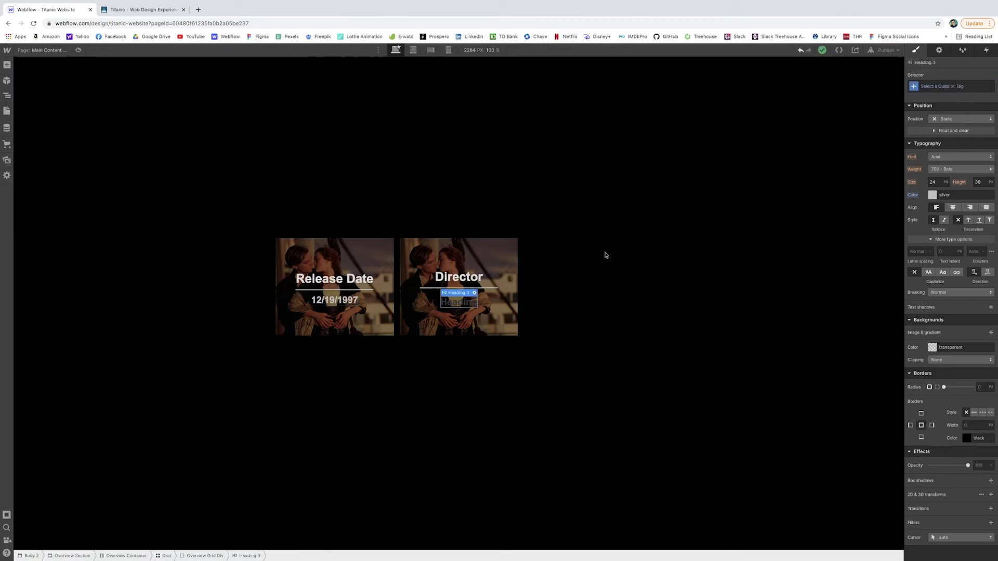
pyautogui.click(941, 85)
pyautogui.write('Info Su')
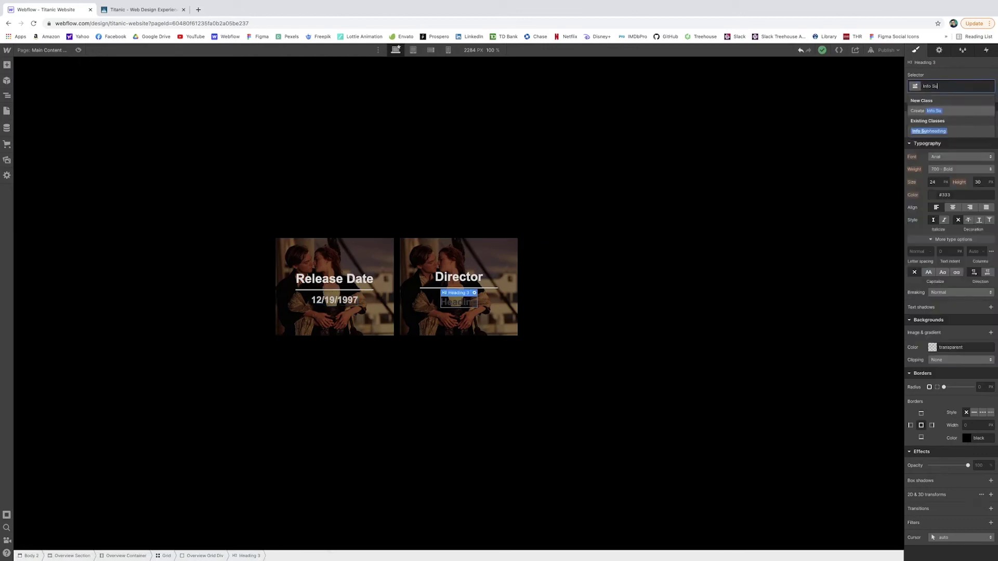
pyautogui.write('bheading')
pyautogui.press('Return')
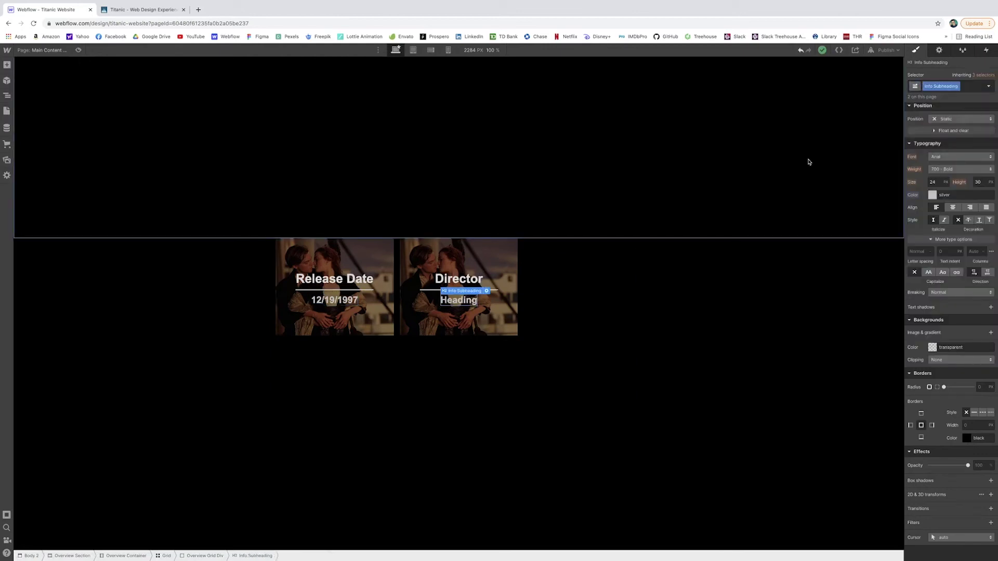
pyautogui.doubleClick(462, 303)
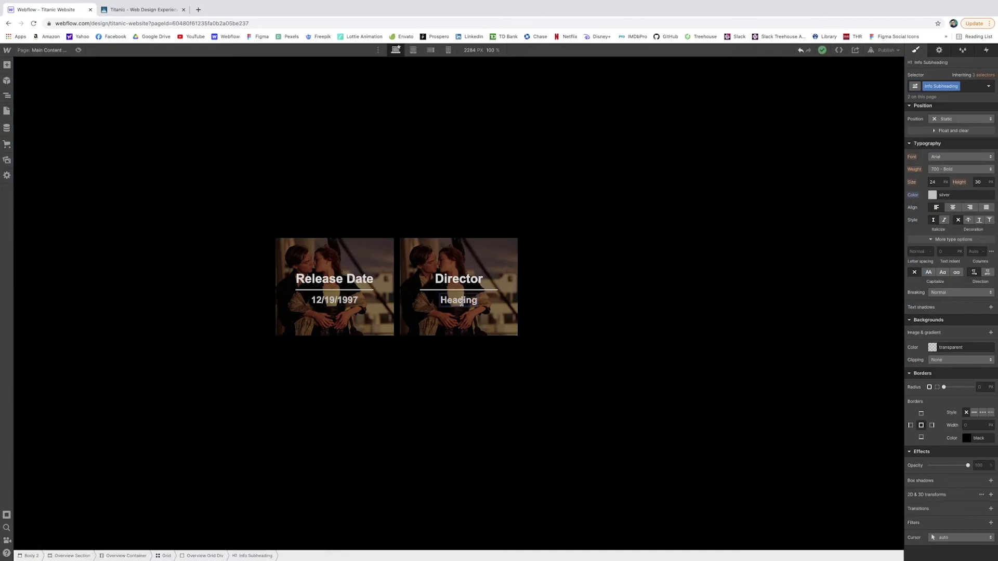
pyautogui.doubleClick(461, 303)
pyautogui.write('James Cameor')
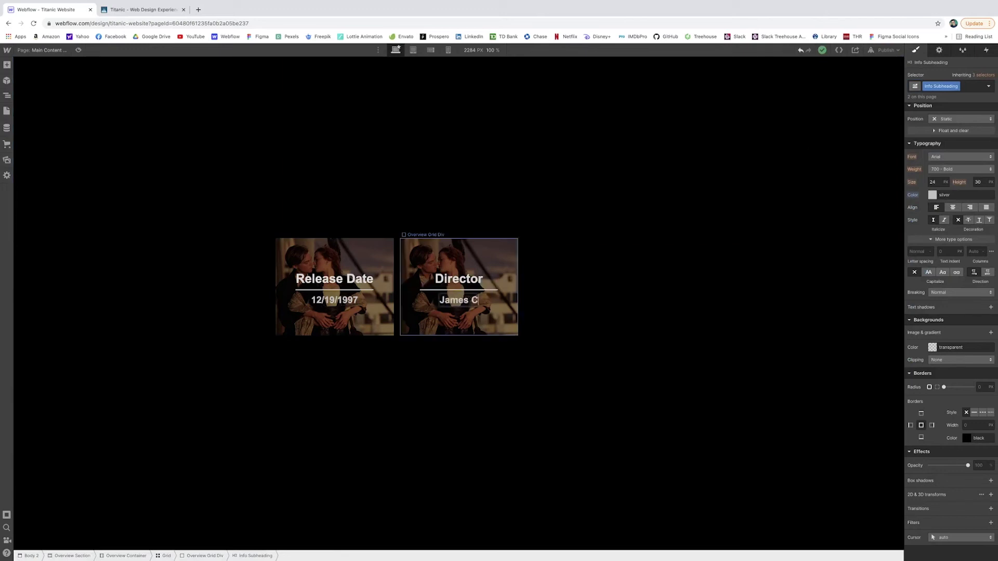
pyautogui.press('BackSpace')
pyautogui.press('BackSpace')
pyautogui.write('ron')
pyautogui.click(481, 316)
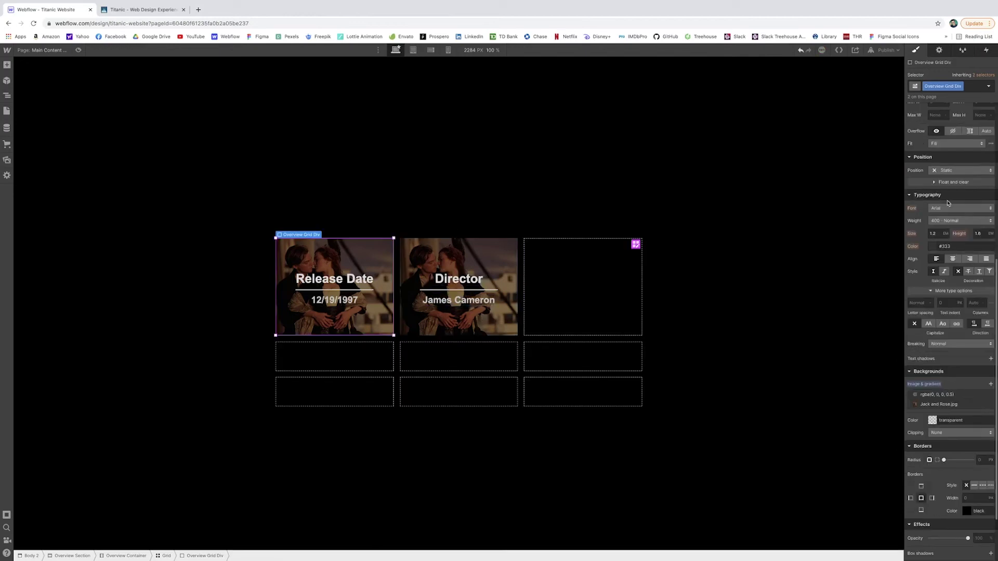
# - Set the info cards' text to Palatino Linotype, then select the Director card's grid cell
pyautogui.click(949, 208)
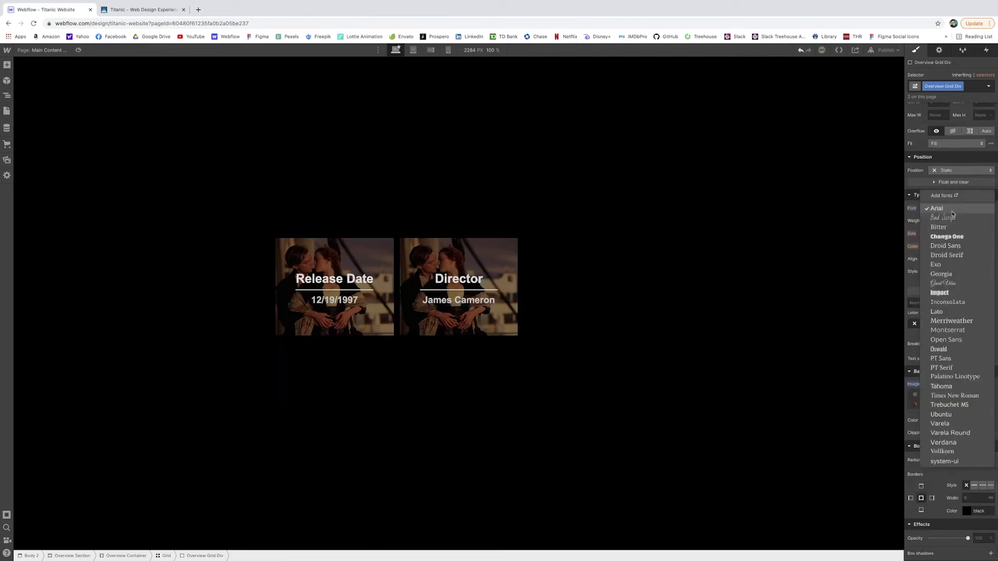
pyautogui.click(813, 278)
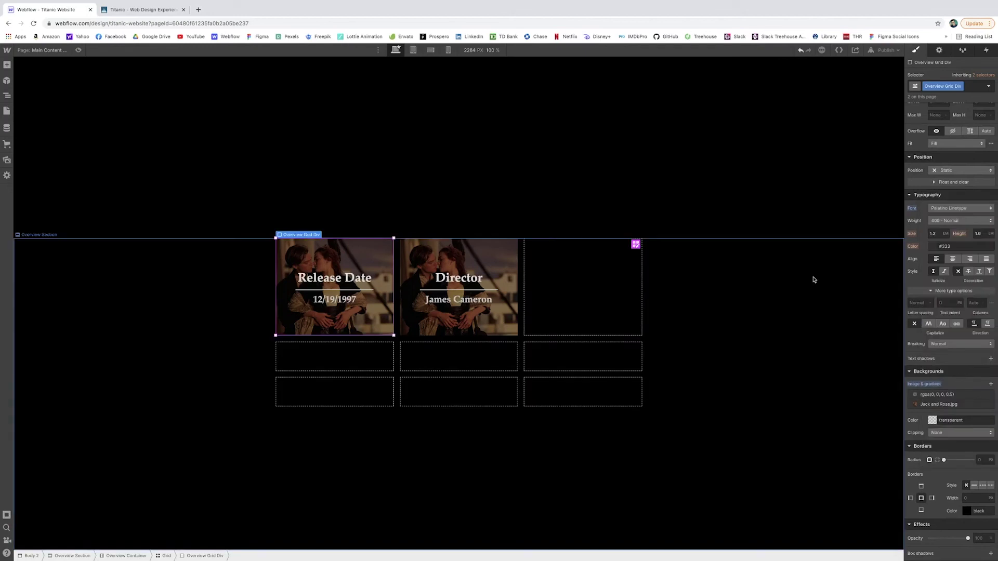
pyautogui.click(811, 265)
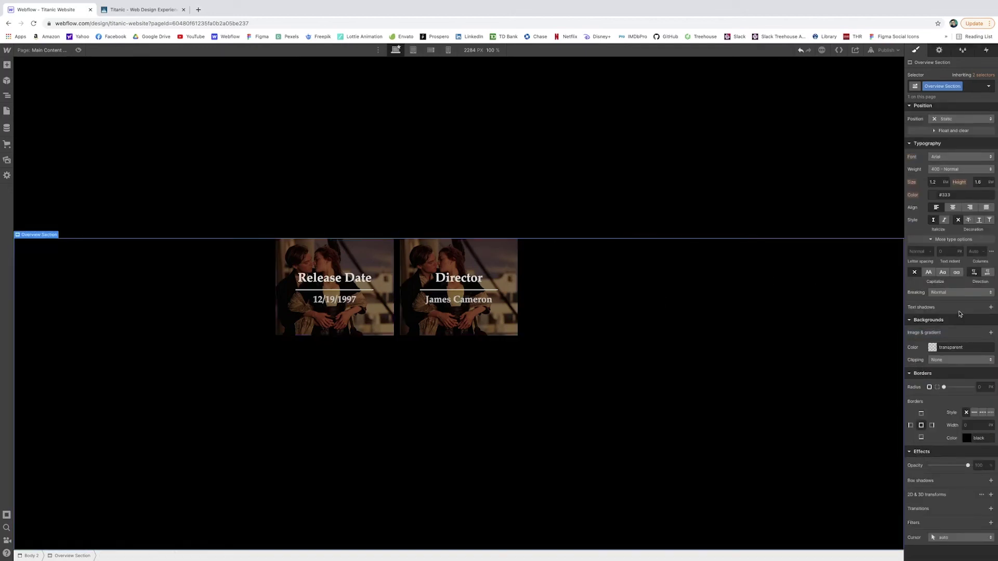
pyautogui.click(471, 248)
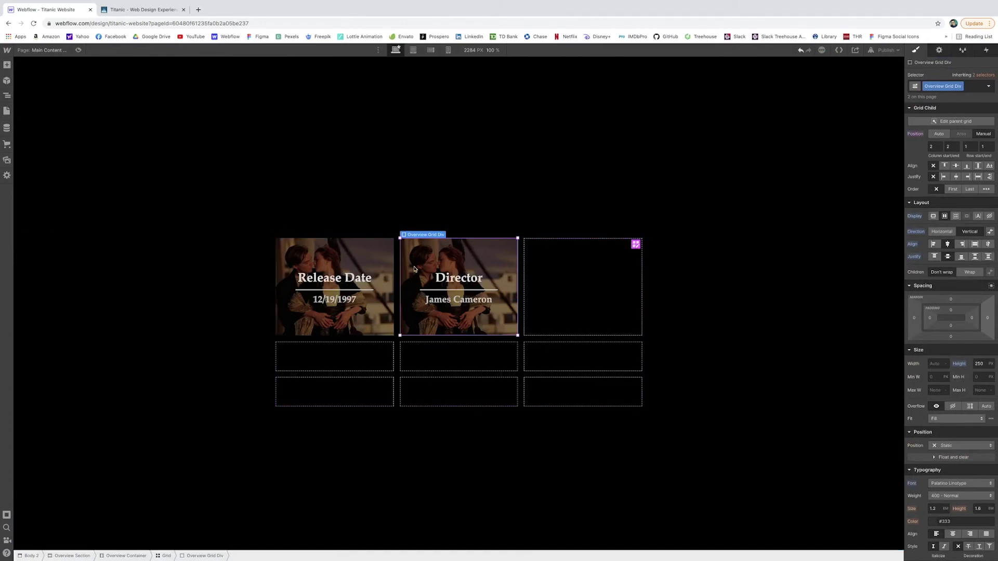
pyautogui.click(976, 88)
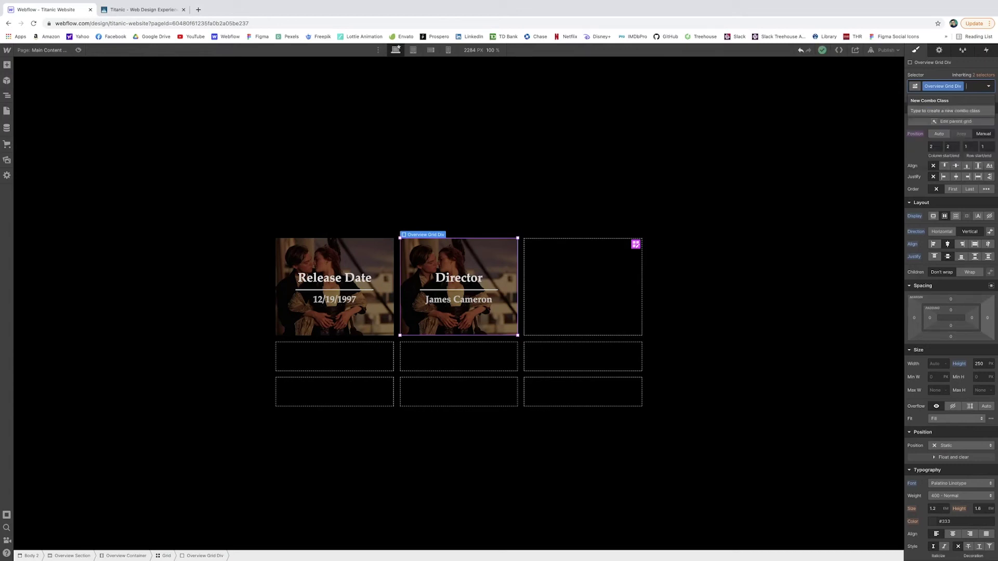
# - Add a 'Director' combo class to the cell and swap its background image for the James Cameron picture
pyautogui.write('Director')
pyautogui.press('Return')
pyautogui.scroll(-7, 960, 294)
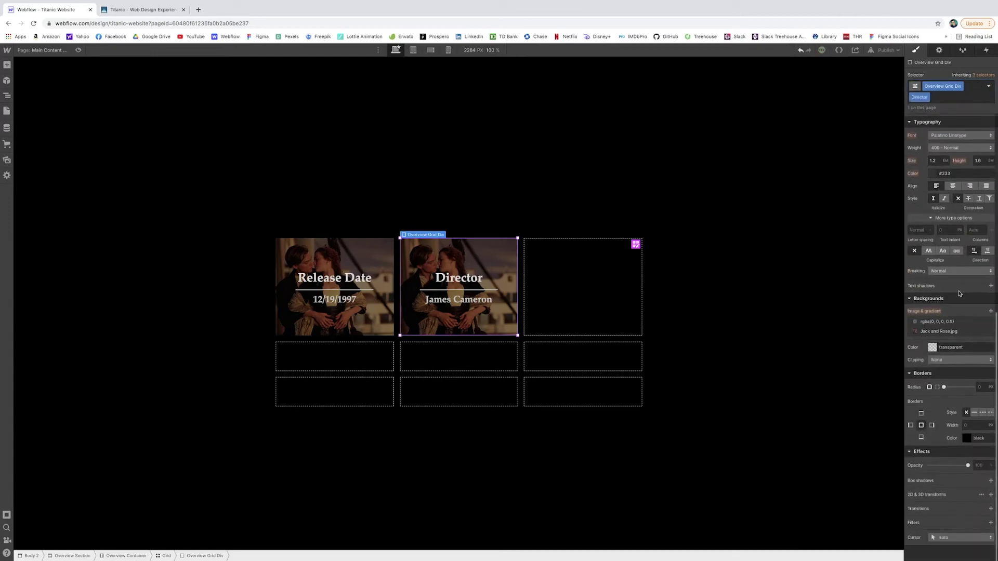
pyautogui.click(942, 333)
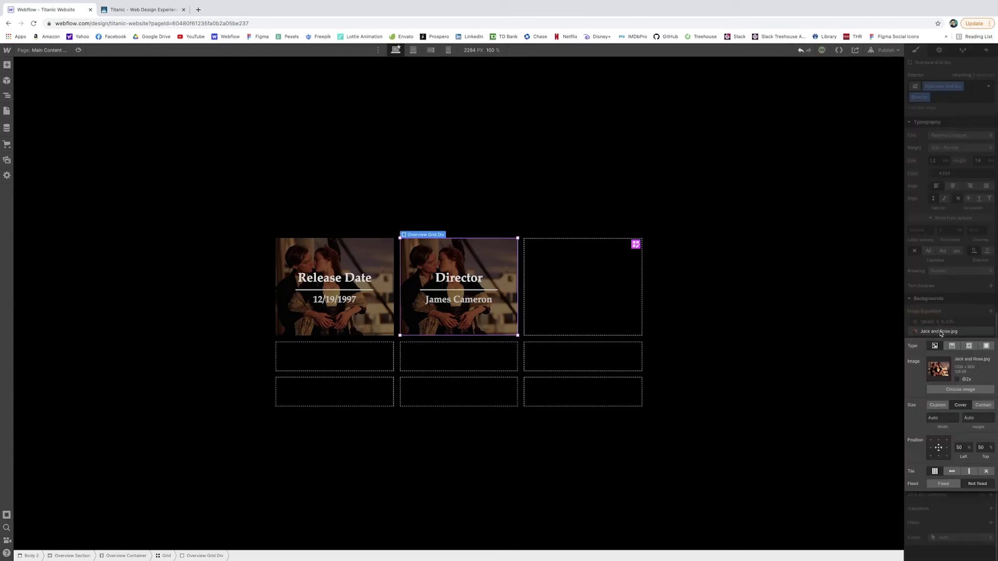
pyautogui.click(958, 388)
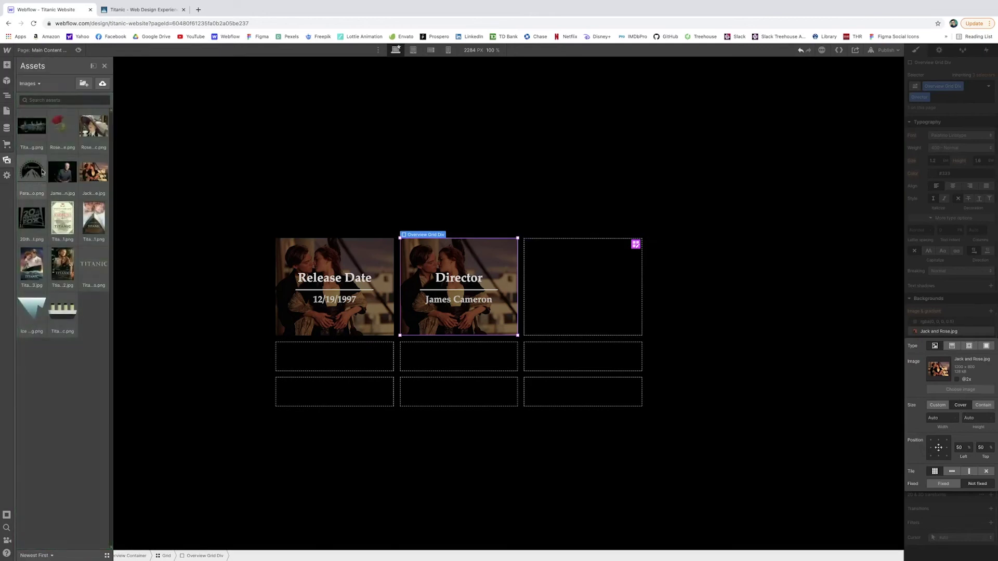
pyautogui.click(64, 173)
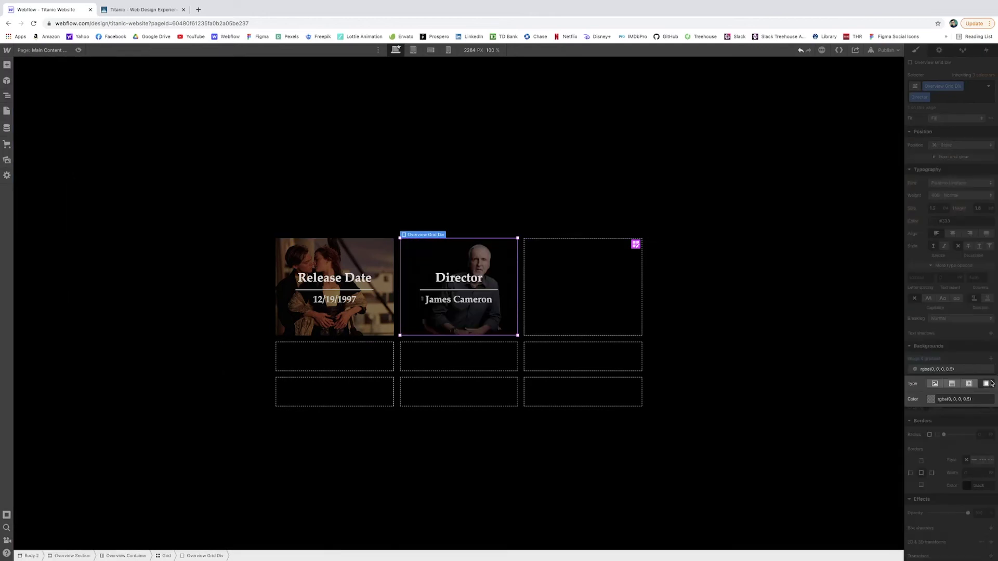
pyautogui.click(950, 370)
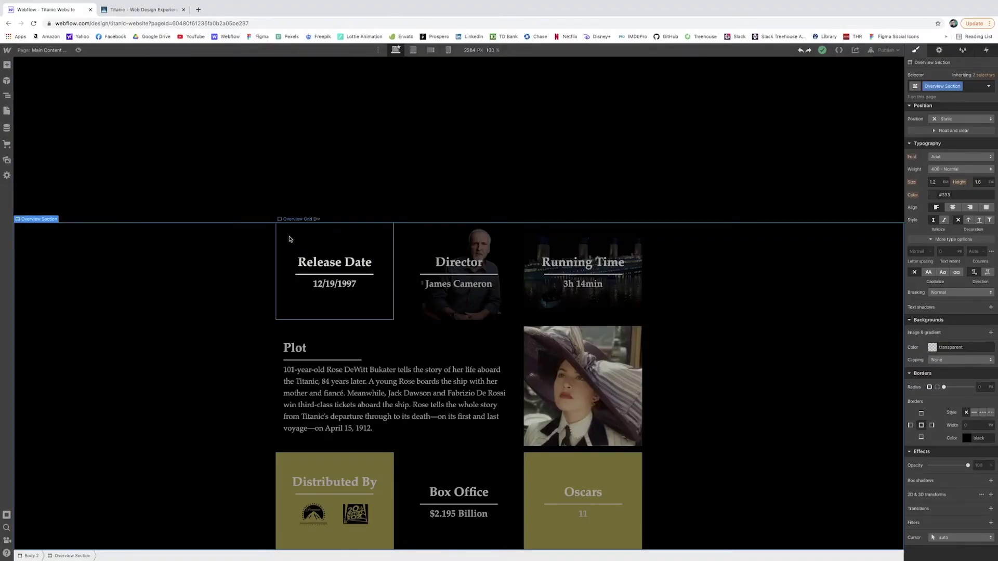
pyautogui.click(457, 245)
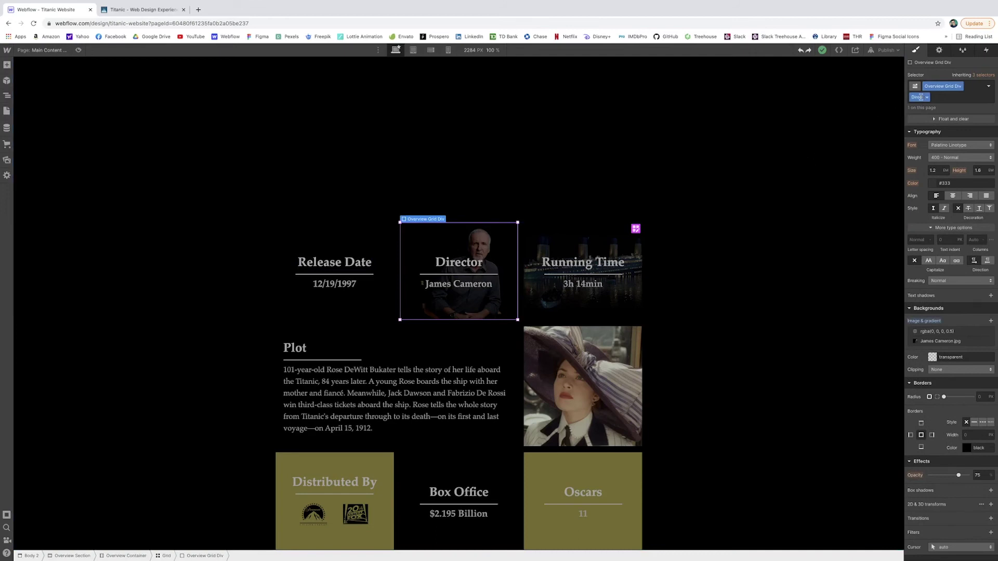
pyautogui.click(597, 244)
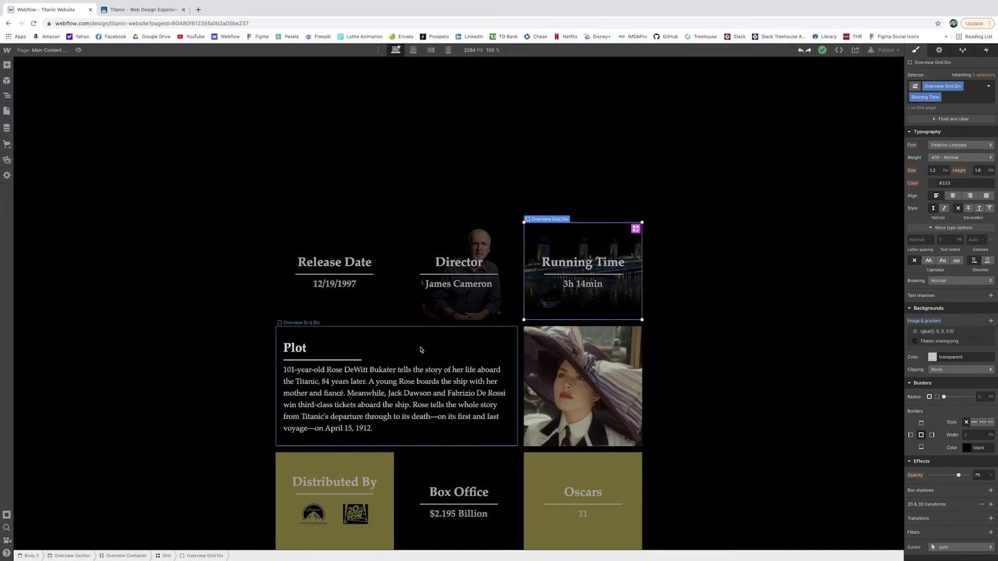
pyautogui.click(614, 339)
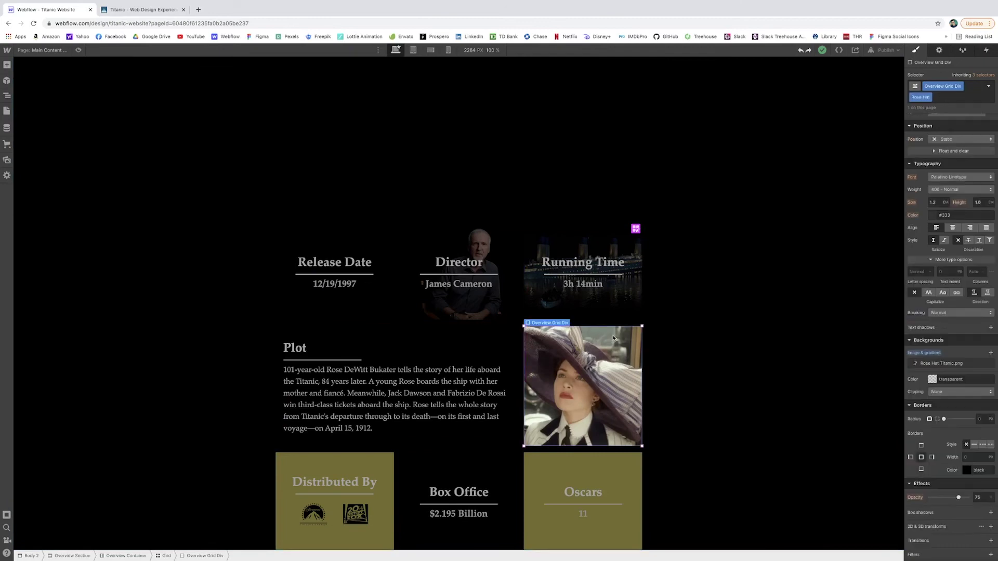
pyautogui.click(623, 470)
pyautogui.click(470, 463)
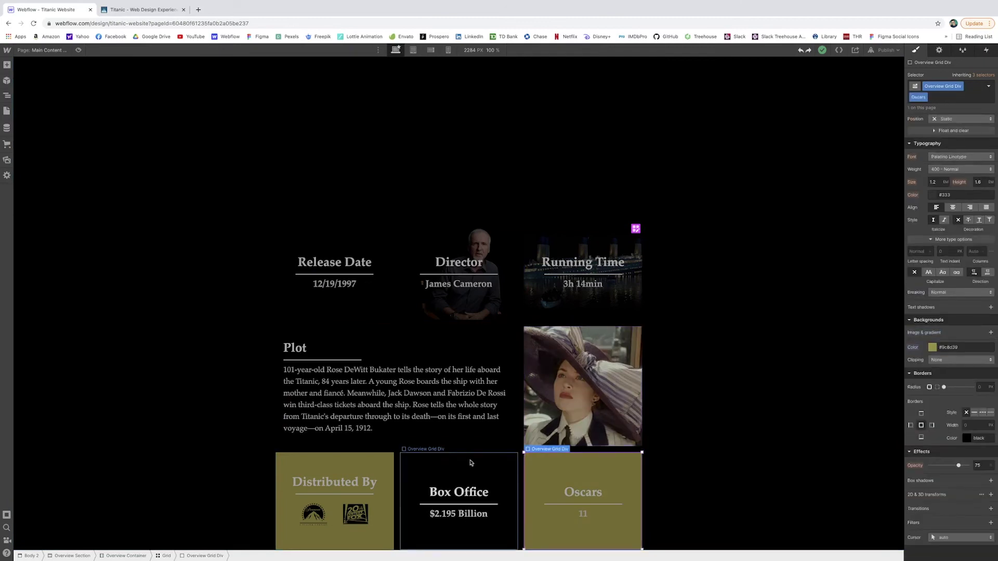
pyautogui.click(371, 458)
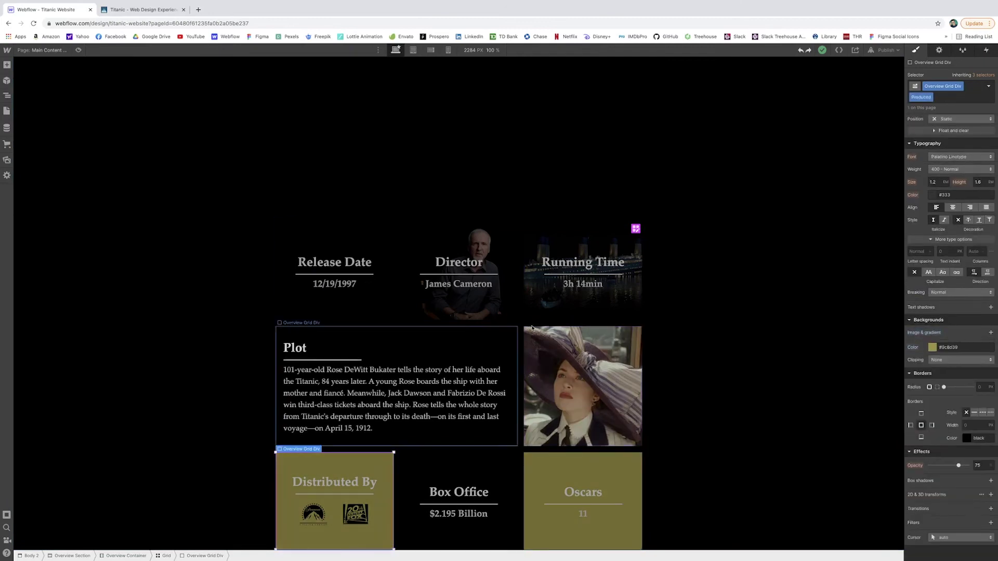
pyautogui.click(374, 291)
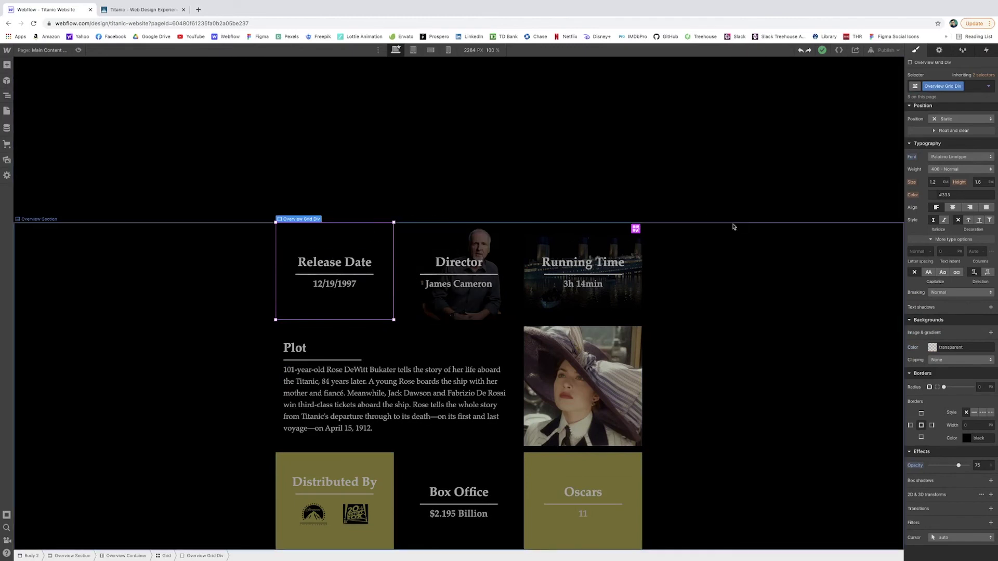
pyautogui.scroll(6, 978, 249)
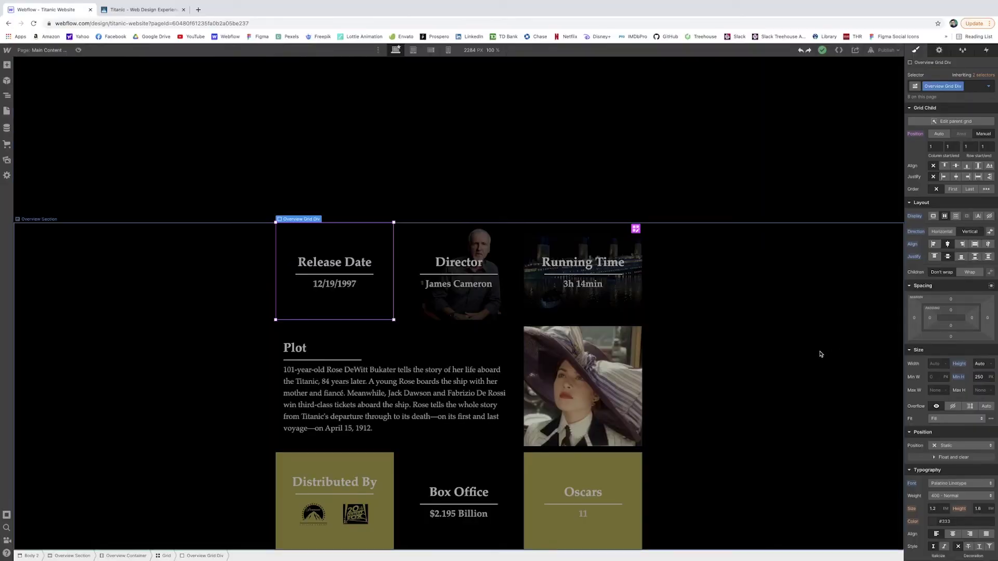
pyautogui.click(487, 348)
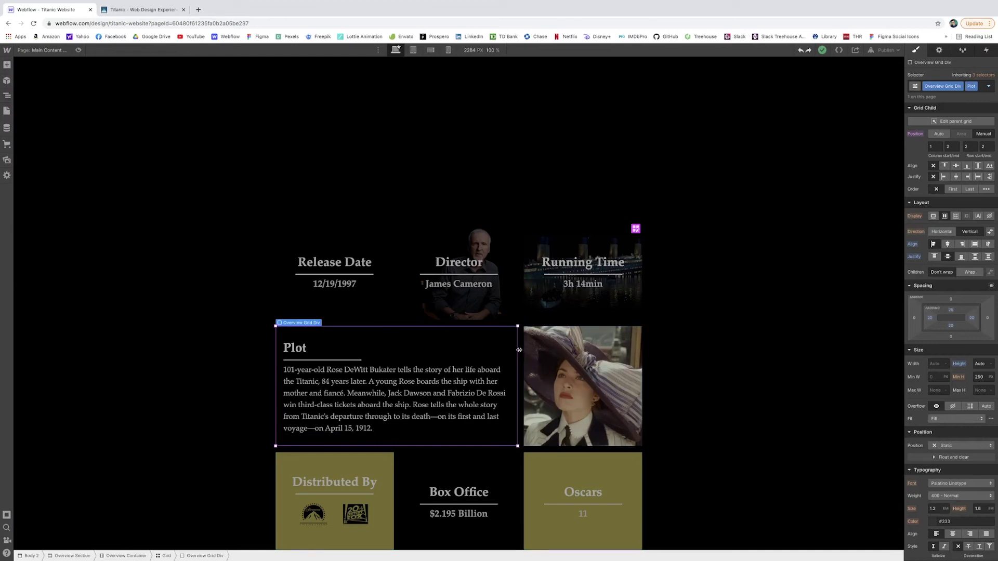
pyautogui.moveTo(518, 350); pyautogui.dragTo(395, 354)
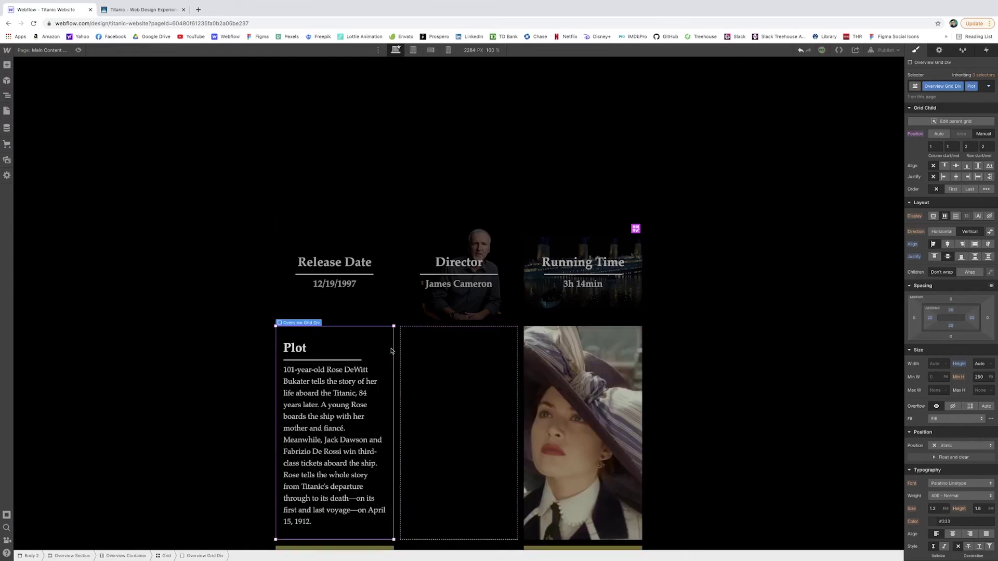
pyautogui.scroll(-4, 471, 361)
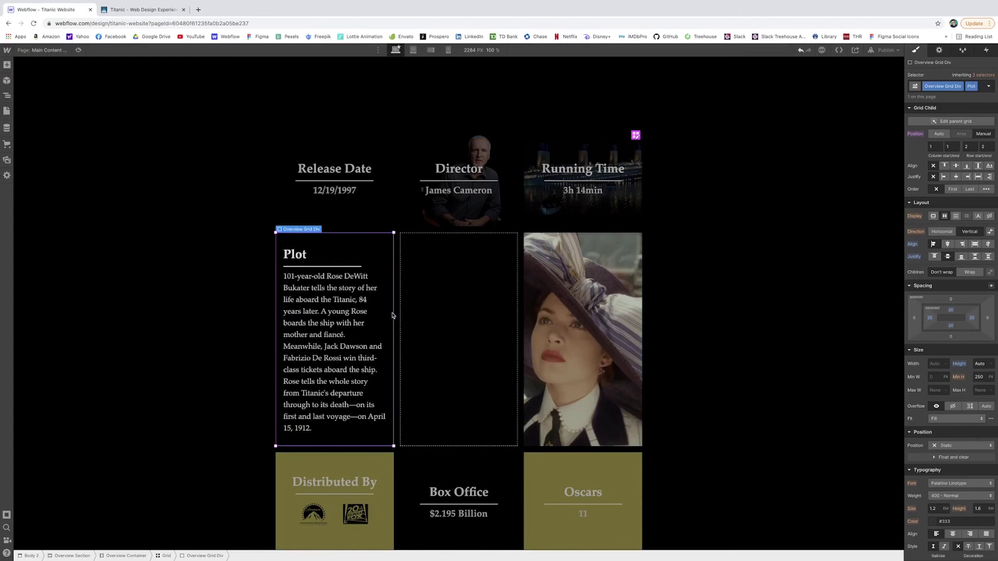
pyautogui.moveTo(394, 314); pyautogui.dragTo(512, 318)
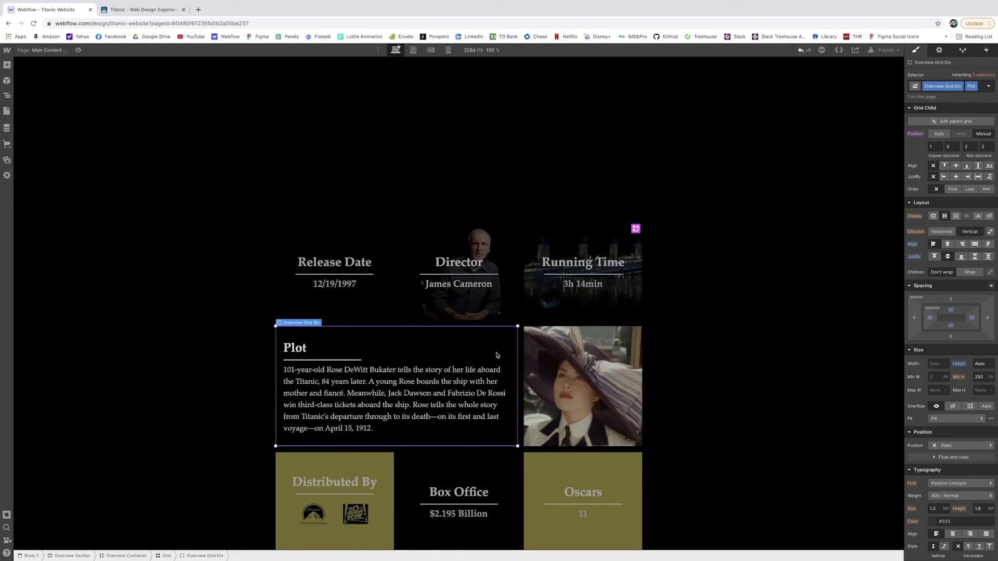
pyautogui.moveTo(476, 446); pyautogui.dragTo(487, 515)
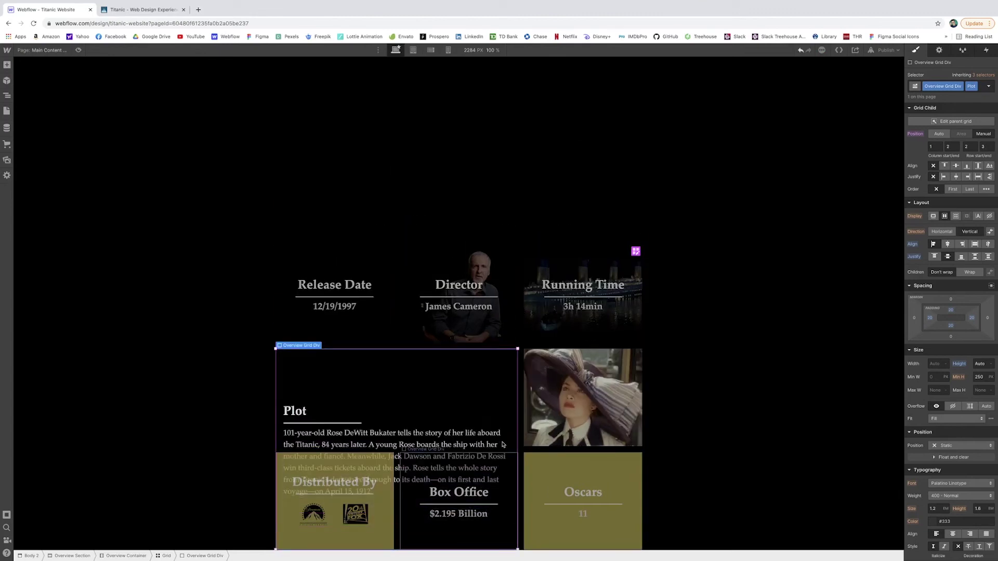
pyautogui.moveTo(503, 445); pyautogui.dragTo(503, 442)
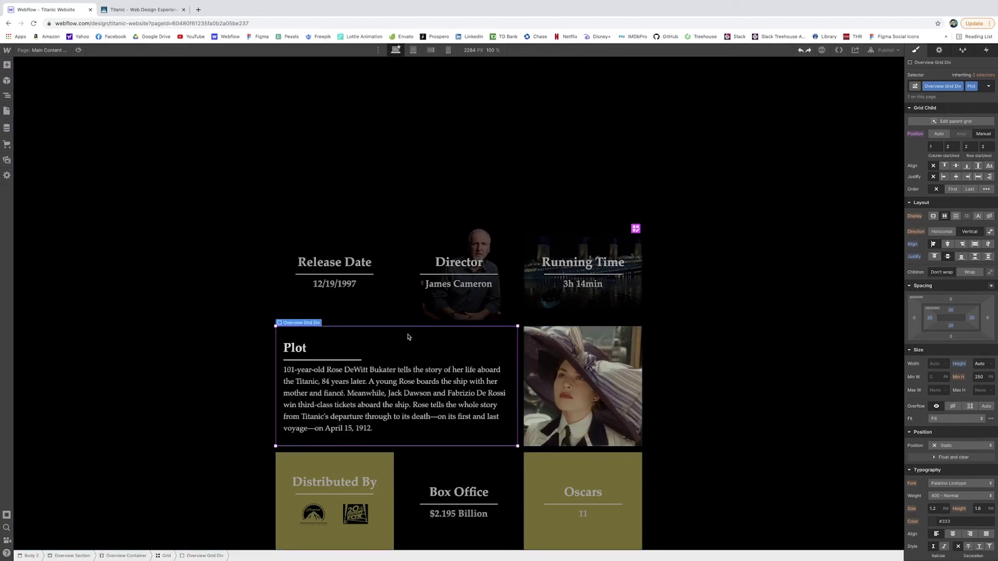
pyautogui.click(334, 271)
# - Select the Release Date cell and switch its styling to the Hover state
pyautogui.click(608, 461)
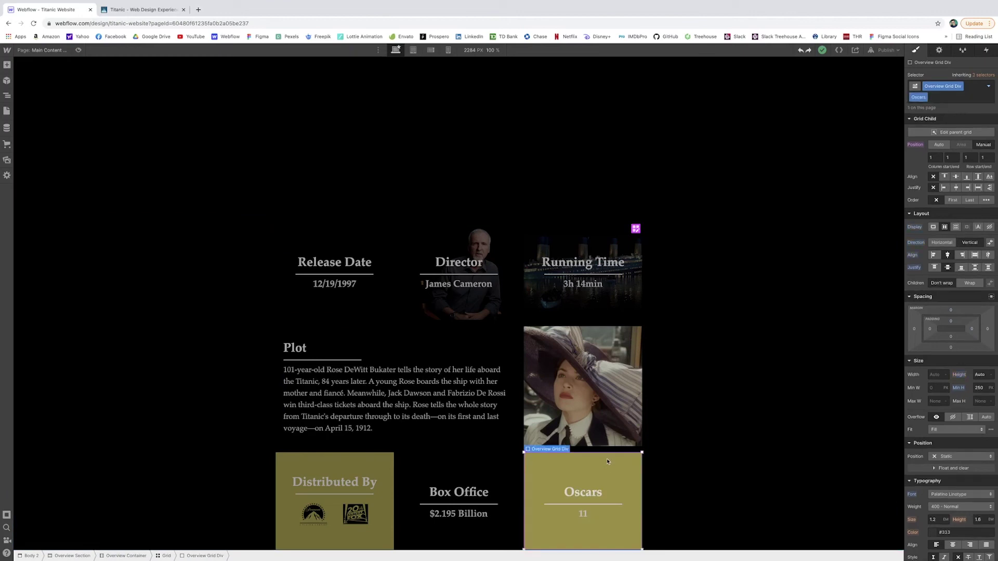
pyautogui.scroll(-6, 952, 395)
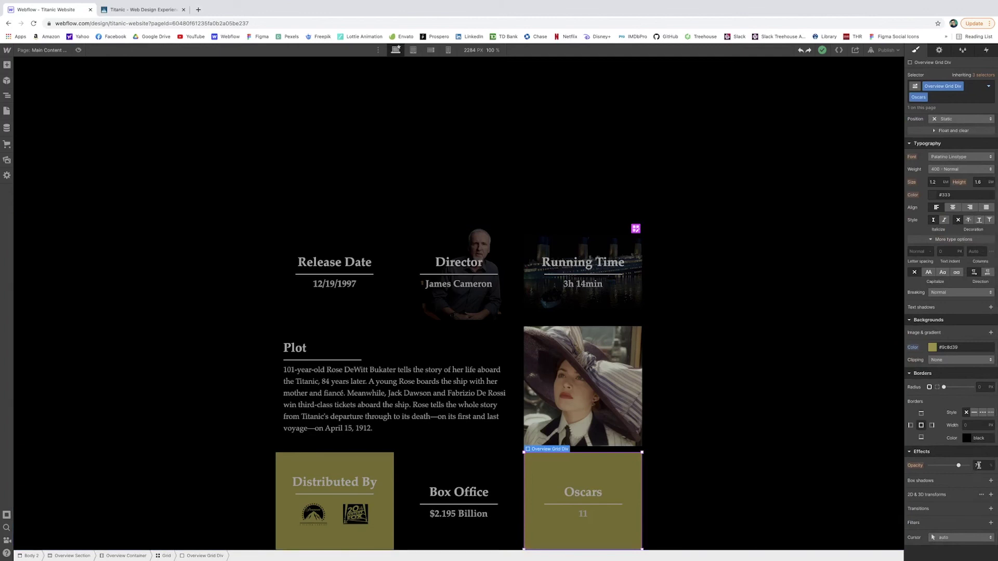
pyautogui.click(379, 311)
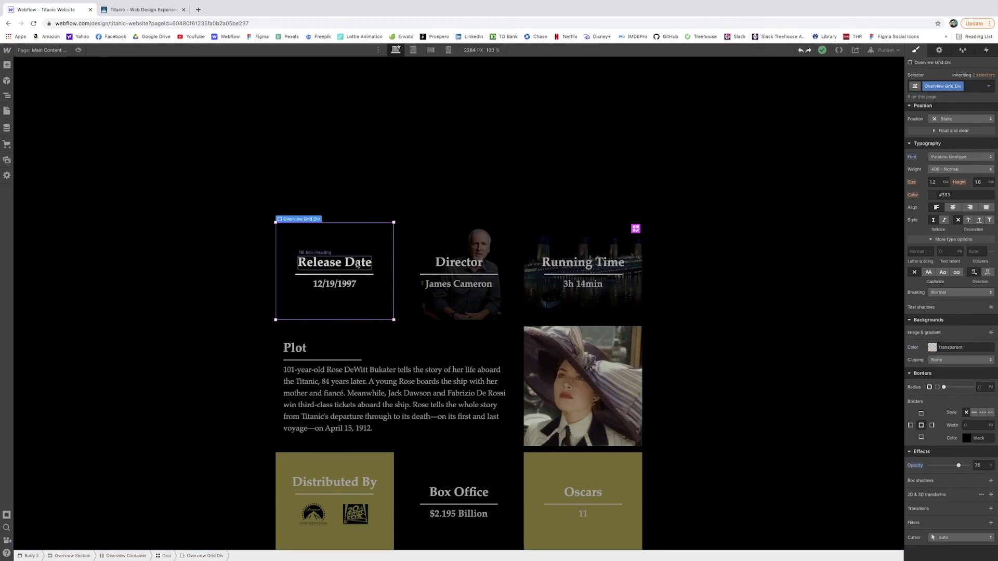
pyautogui.click(988, 86)
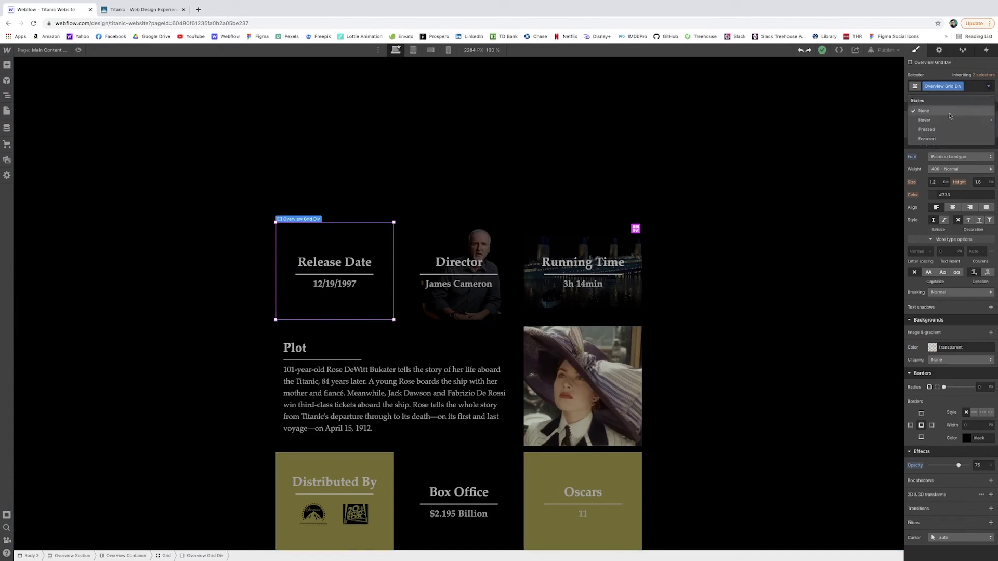
pyautogui.click(947, 124)
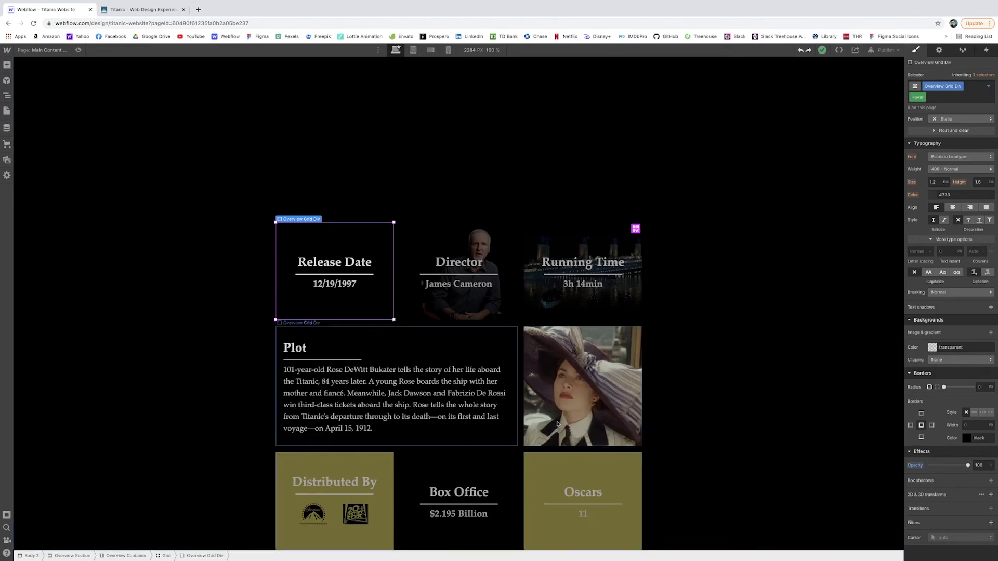
pyautogui.click(675, 347)
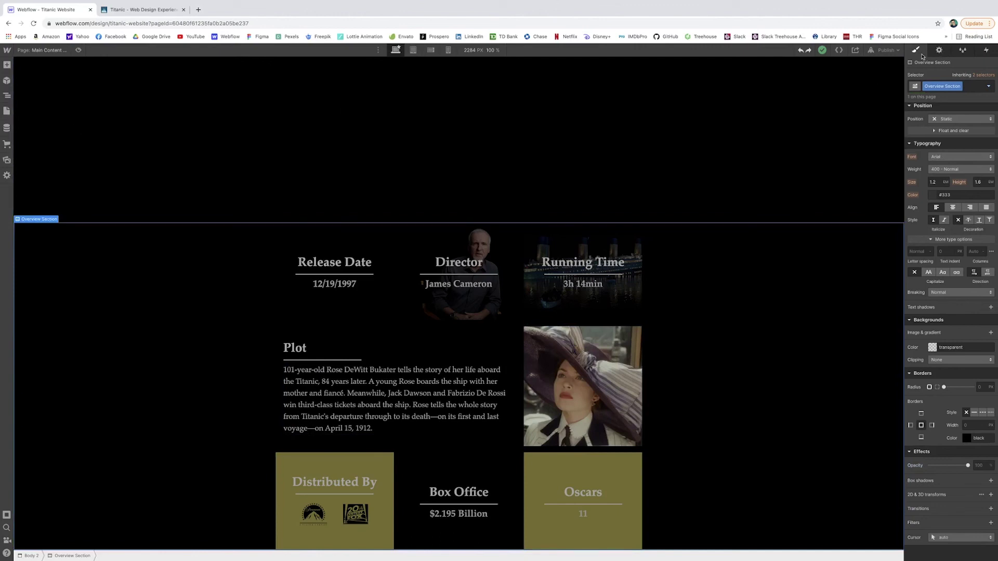
# - Add a new heading to the Overview section reading 'Overview'
pyautogui.click(7, 64)
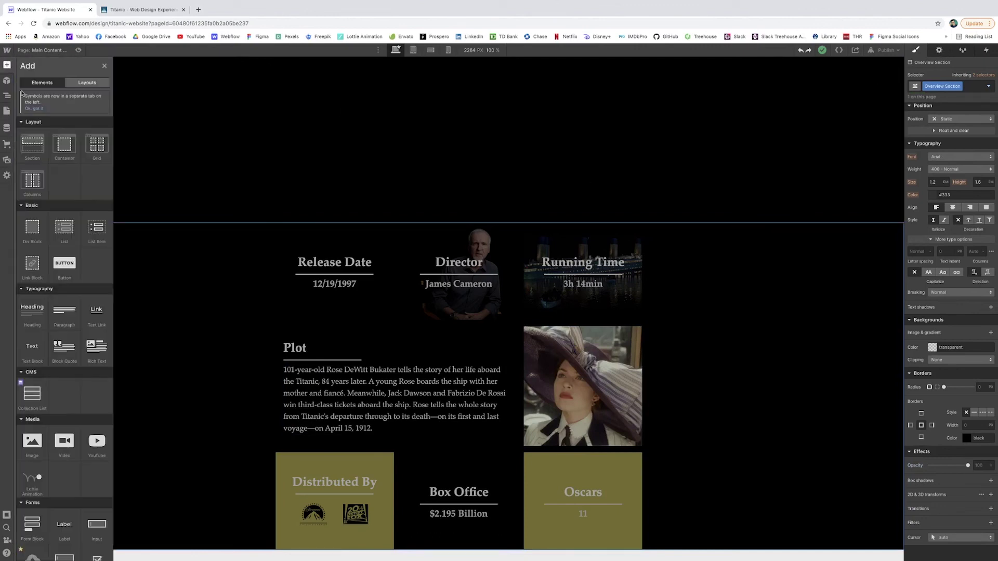
pyautogui.click(38, 318)
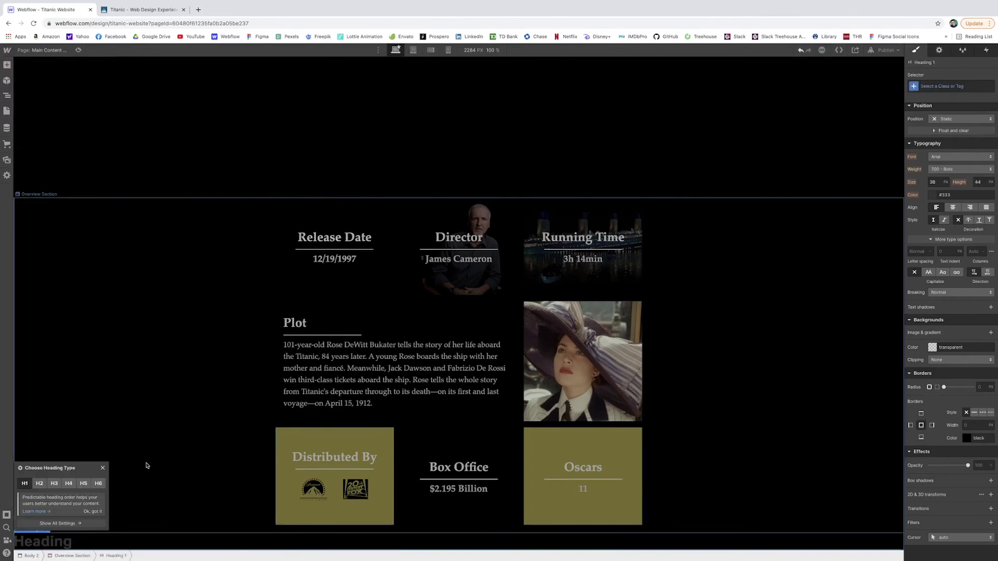
pyautogui.doubleClick(51, 546)
pyautogui.write('Overview')
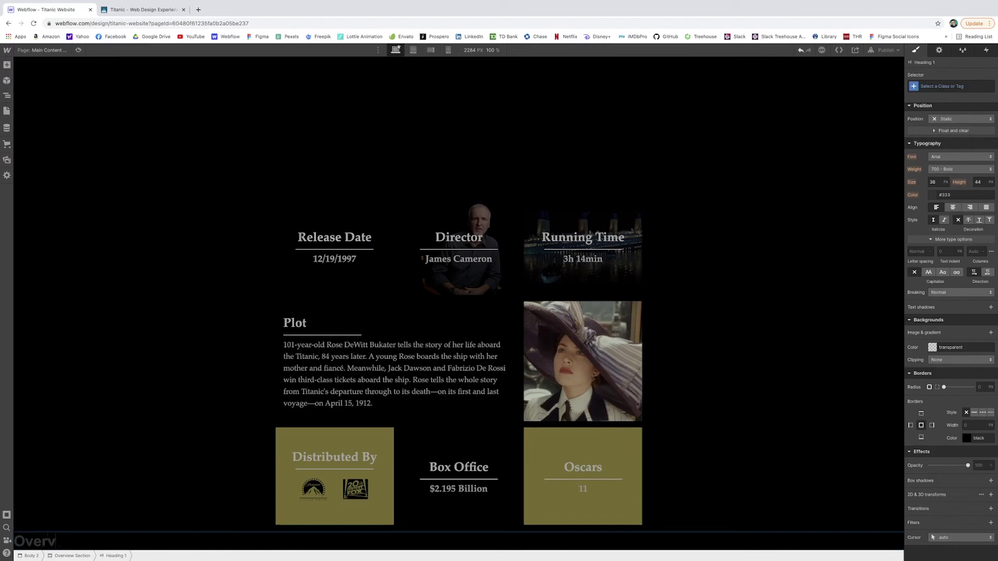
# - Move the Overview heading above the grid in the Navigator and select it
pyautogui.click(7, 96)
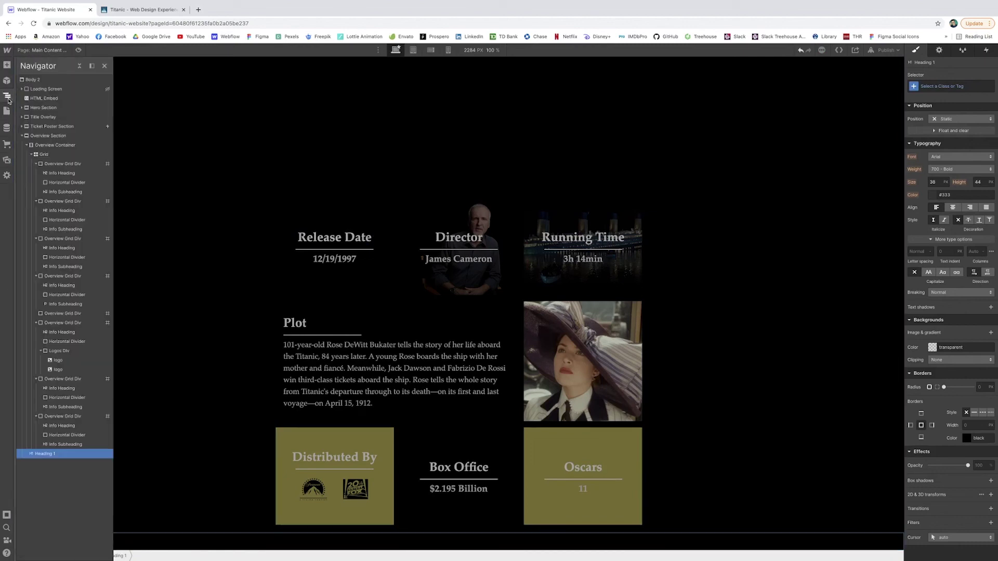
pyautogui.click(32, 154)
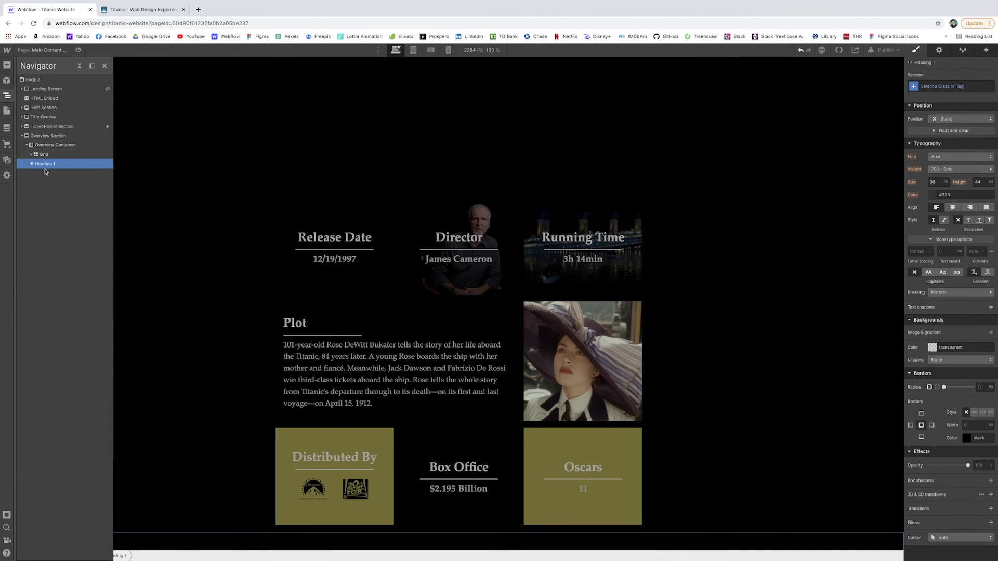
pyautogui.moveTo(45, 163); pyautogui.dragTo(41, 151)
pyautogui.click(326, 225)
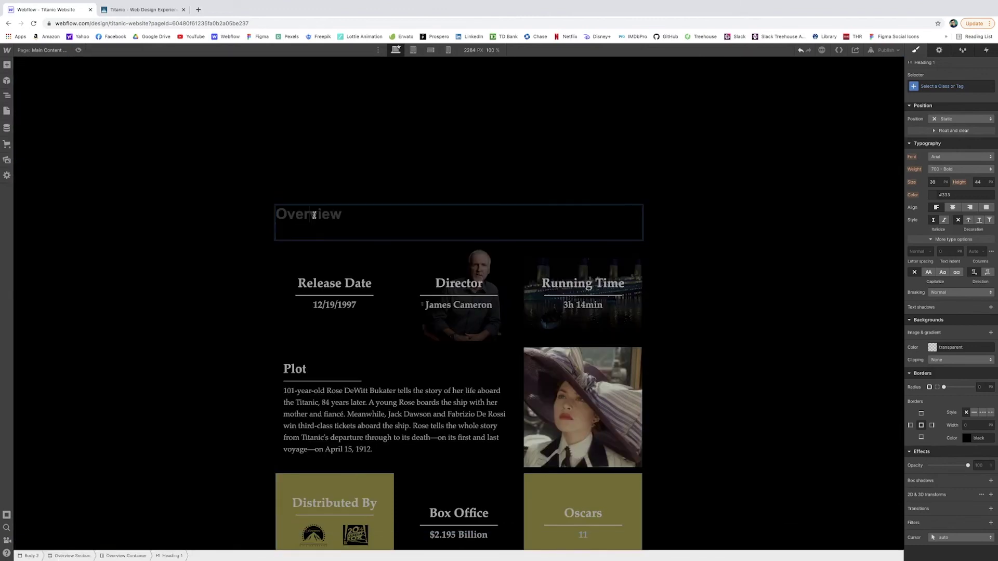
pyautogui.click(343, 221)
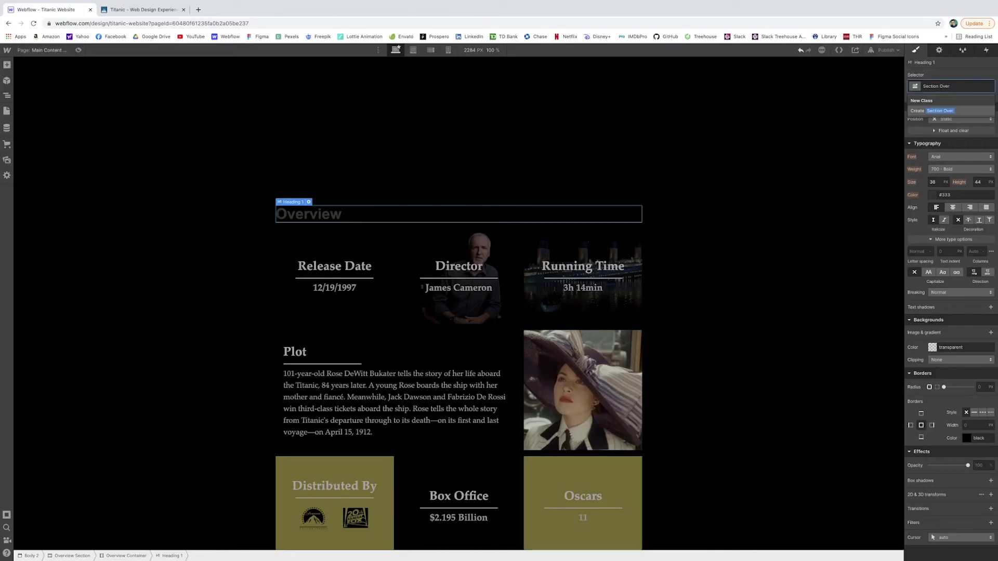
# - Give the heading a new 'Section Heading' class
pyautogui.write('iew')
pyautogui.moveTo(960, 87); pyautogui.dragTo(939, 89)
pyautogui.write('Heading')
pyautogui.press('Return')
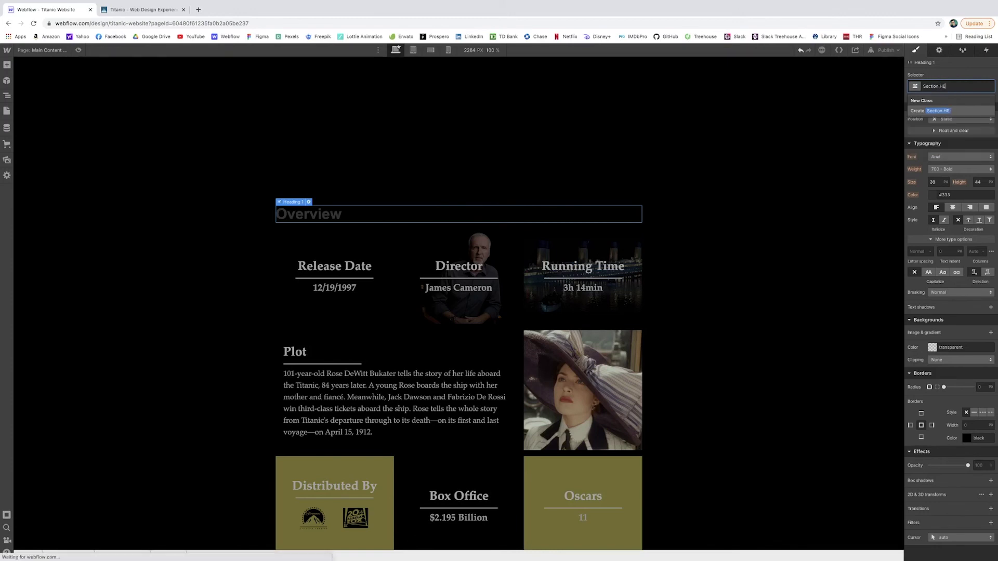
# - Set the heading font to Bad Script at 7.5 em
pyautogui.scroll(3, 983, 292)
pyautogui.scroll(2, 983, 292)
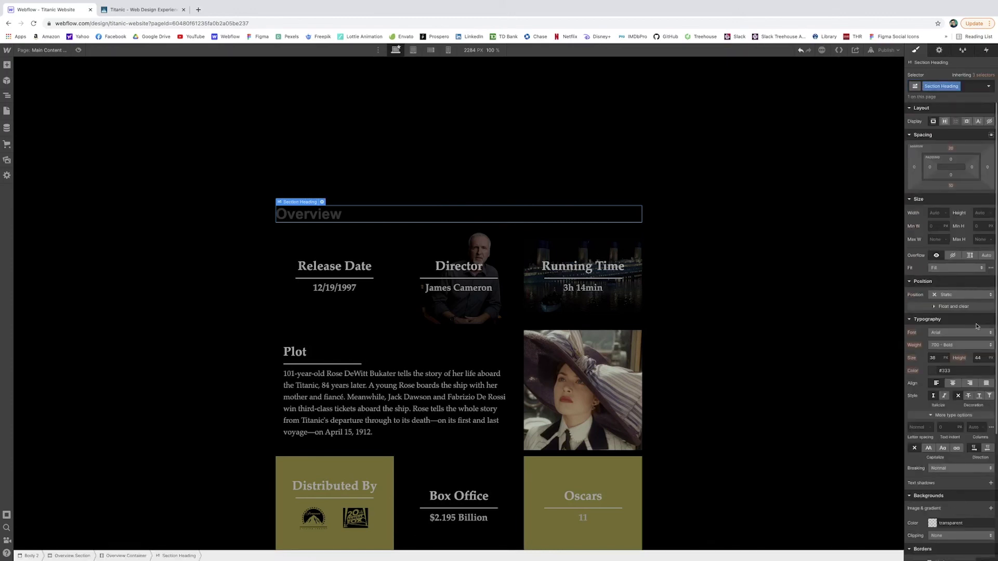
pyautogui.click(977, 332)
pyautogui.click(962, 313)
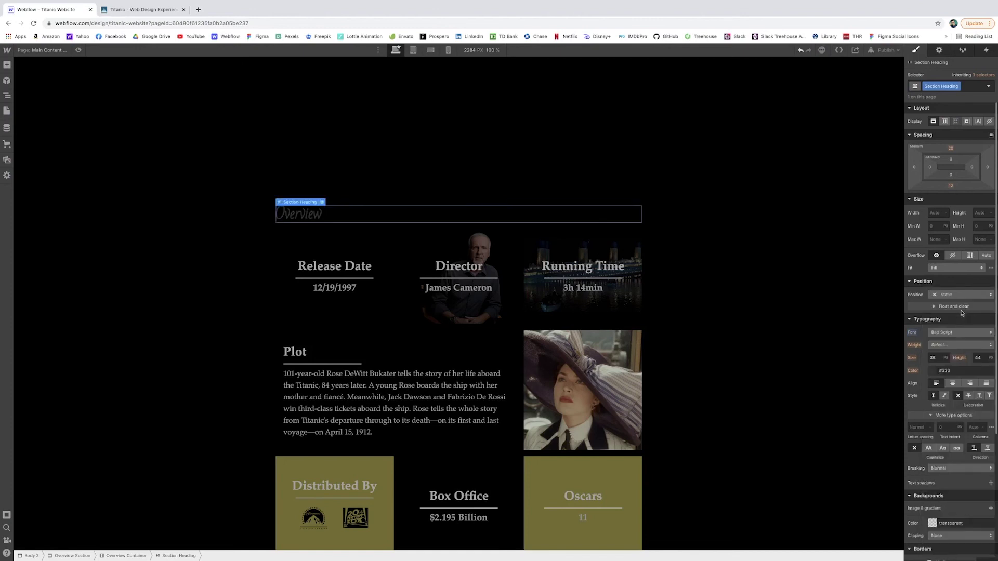
pyautogui.click(935, 358)
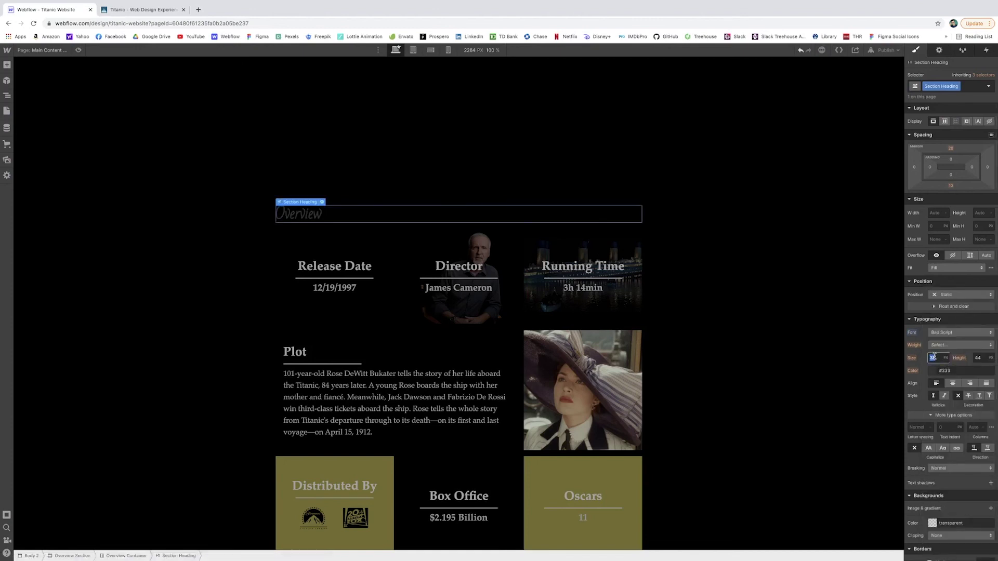
pyautogui.write('7.5')
pyautogui.press('Return')
# - Colour the heading khaki #d3c268 and save it as the 'Dark Khaki' swatch
pyautogui.click(960, 371)
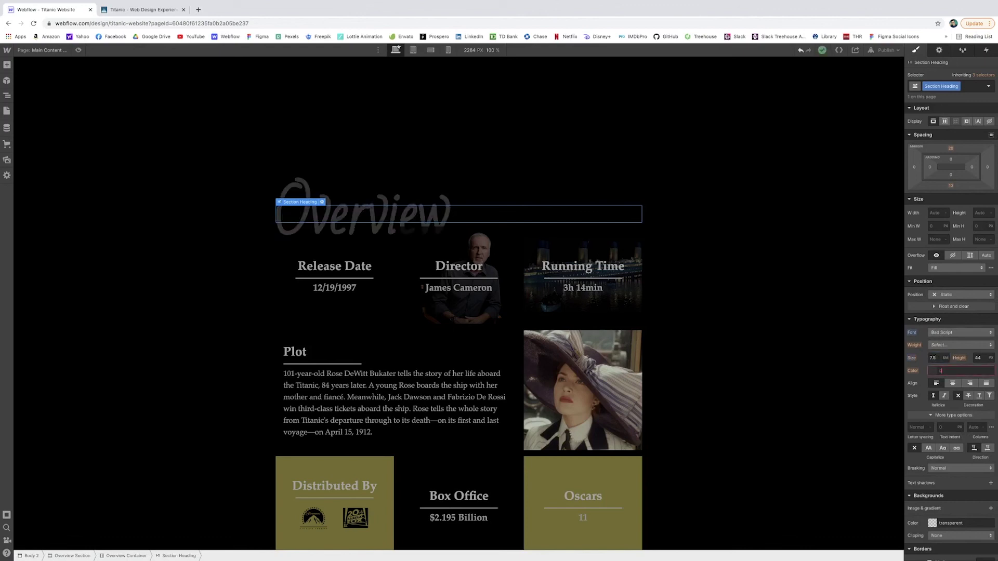
pyautogui.write('d3c268')
pyautogui.press('Return')
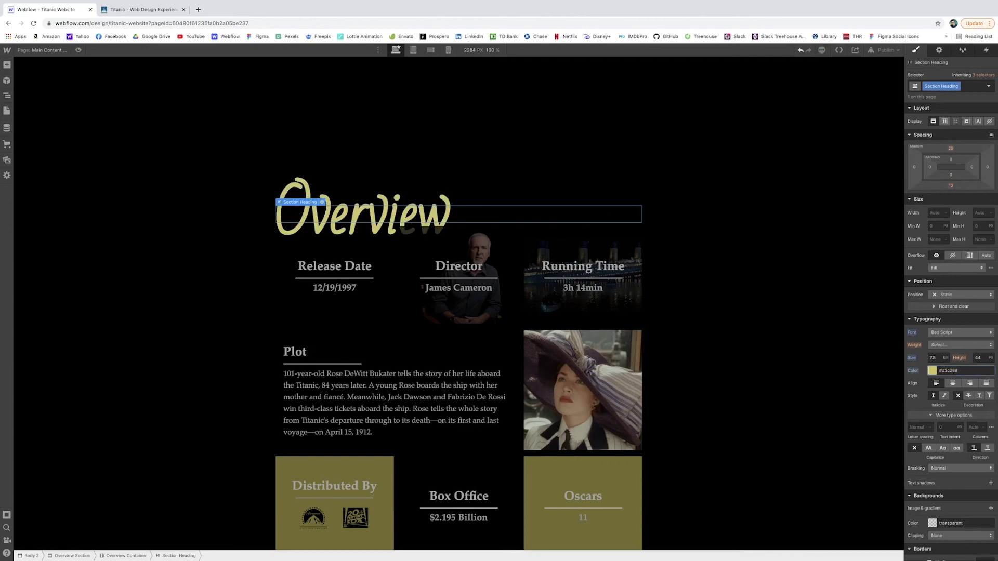
pyautogui.click(932, 371)
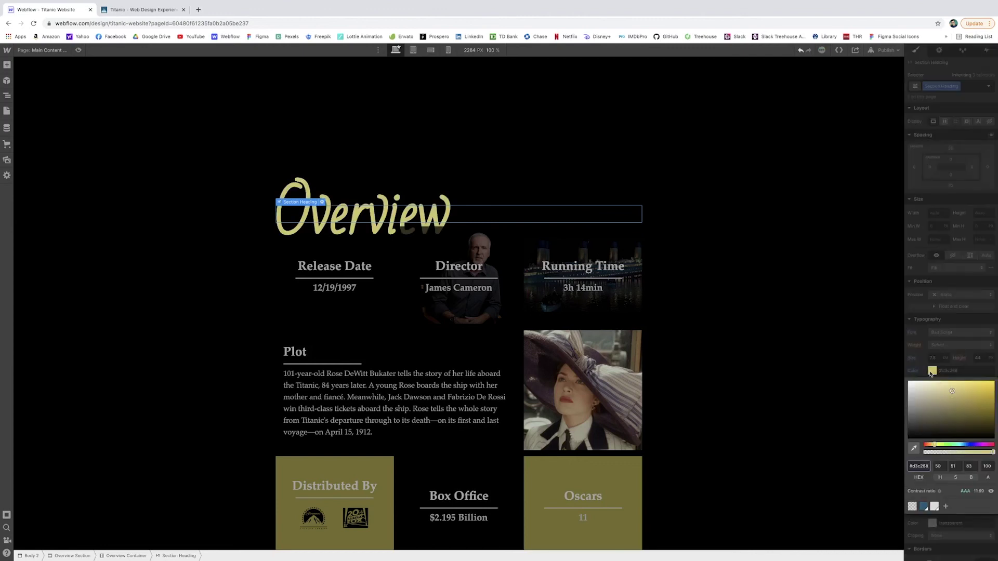
pyautogui.click(945, 506)
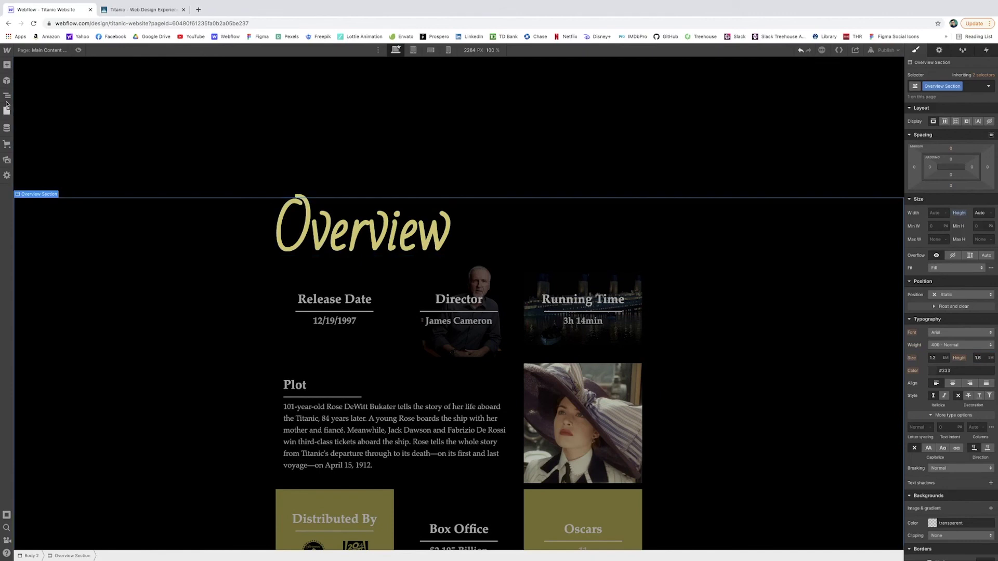
# - Drag Section Heading out of Overview Container into Overview Section and widen the canvas to 1816 px
pyautogui.click(7, 108)
pyautogui.click(6, 97)
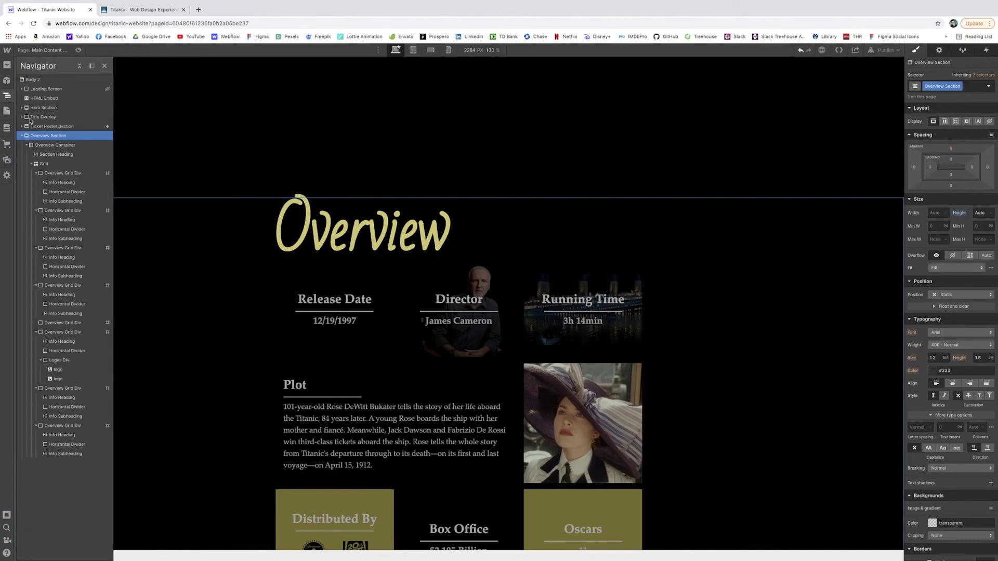
pyautogui.click(27, 146)
pyautogui.click(27, 145)
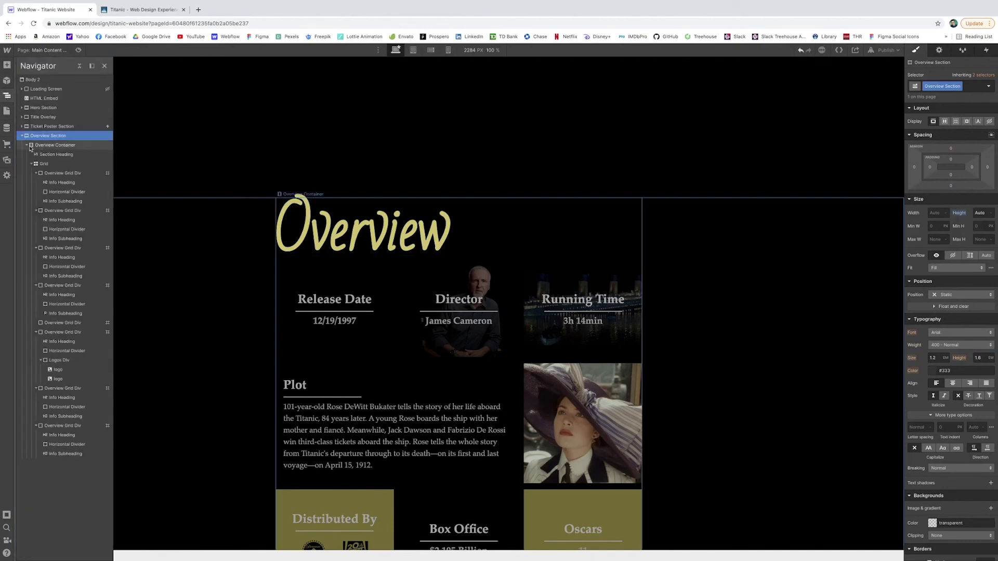
pyautogui.click(55, 155)
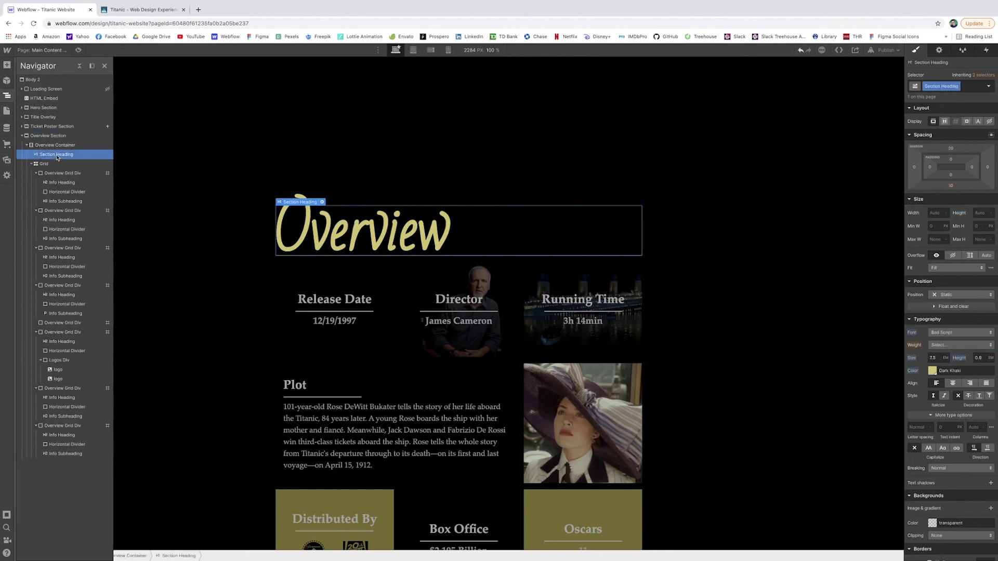
pyautogui.moveTo(55, 157); pyautogui.dragTo(47, 146)
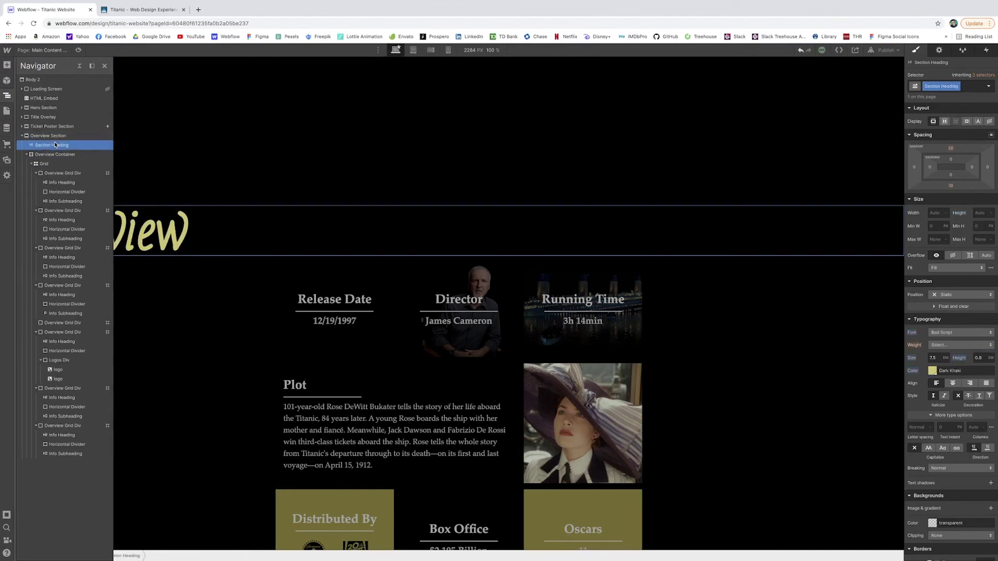
pyautogui.press('z')
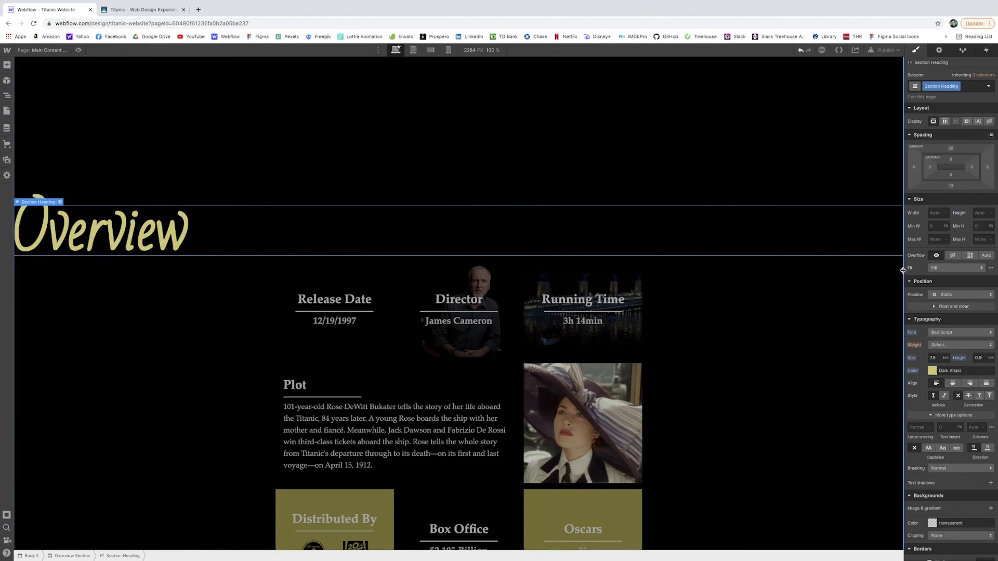
pyautogui.moveTo(903, 270); pyautogui.dragTo(949, 261)
# - Set the Ticket Poster Section's height to auto
pyautogui.scroll(3, 399, 220)
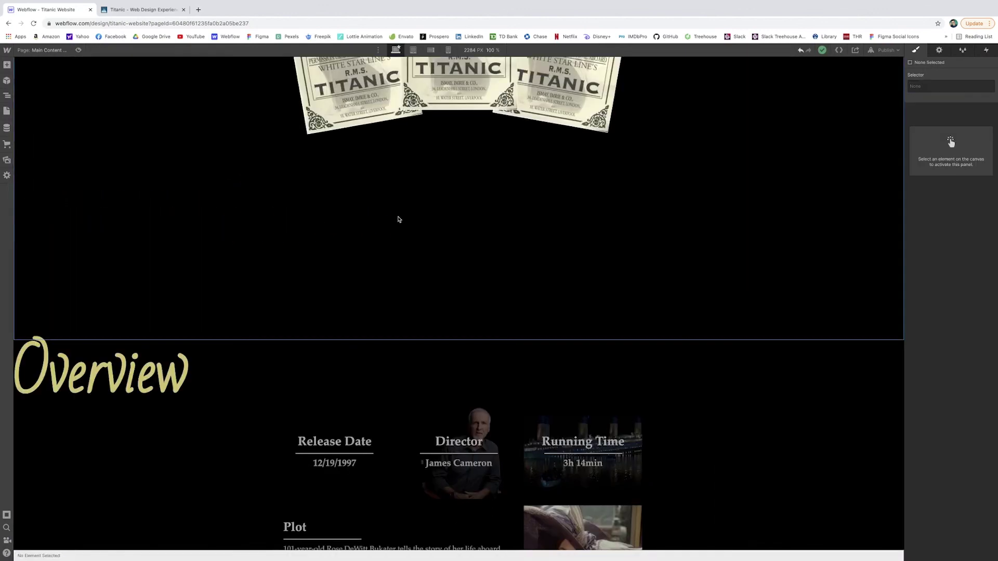
pyautogui.click(399, 219)
pyautogui.scroll(2, 399, 219)
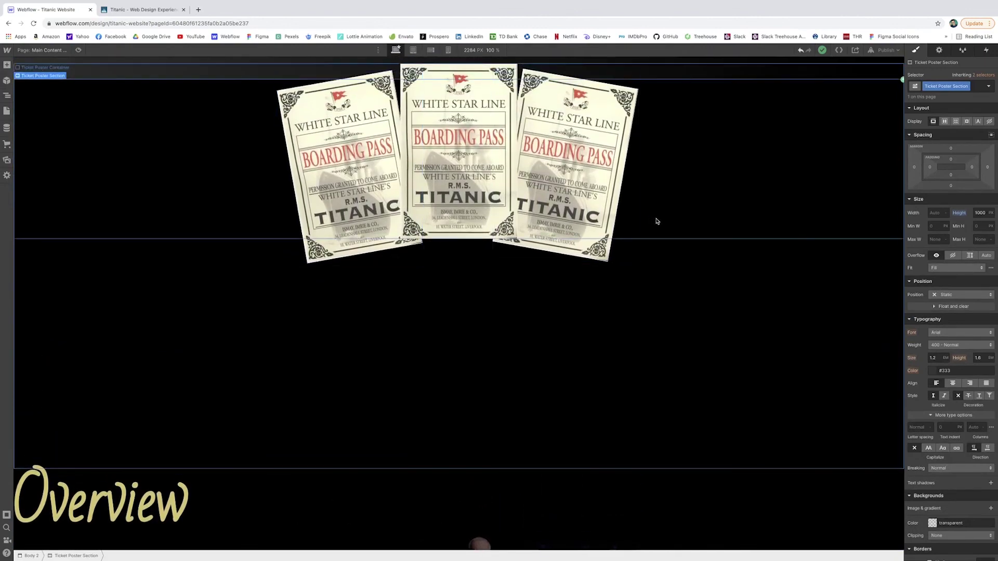
pyautogui.click(982, 214)
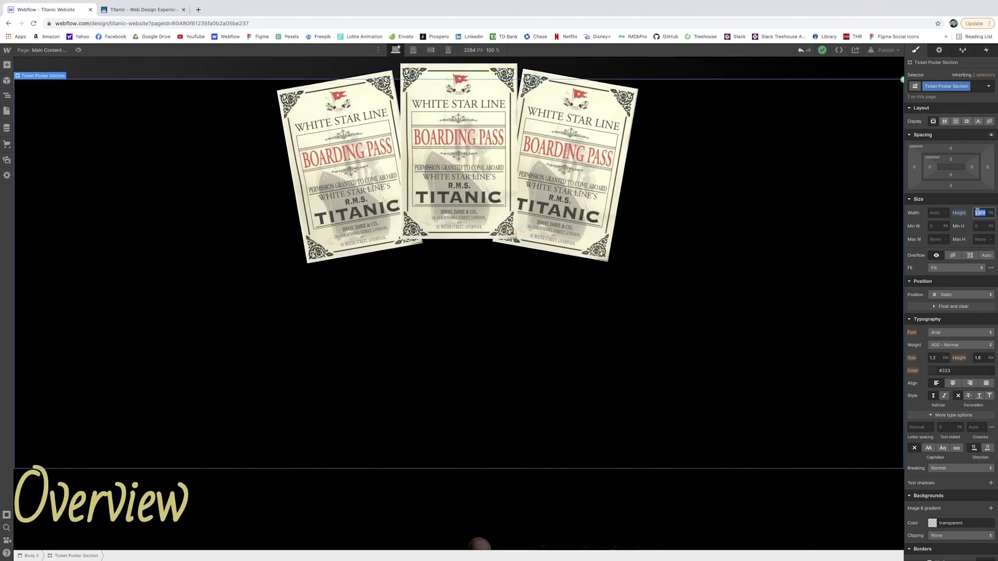
pyautogui.write('auto')
pyautogui.press('Return')
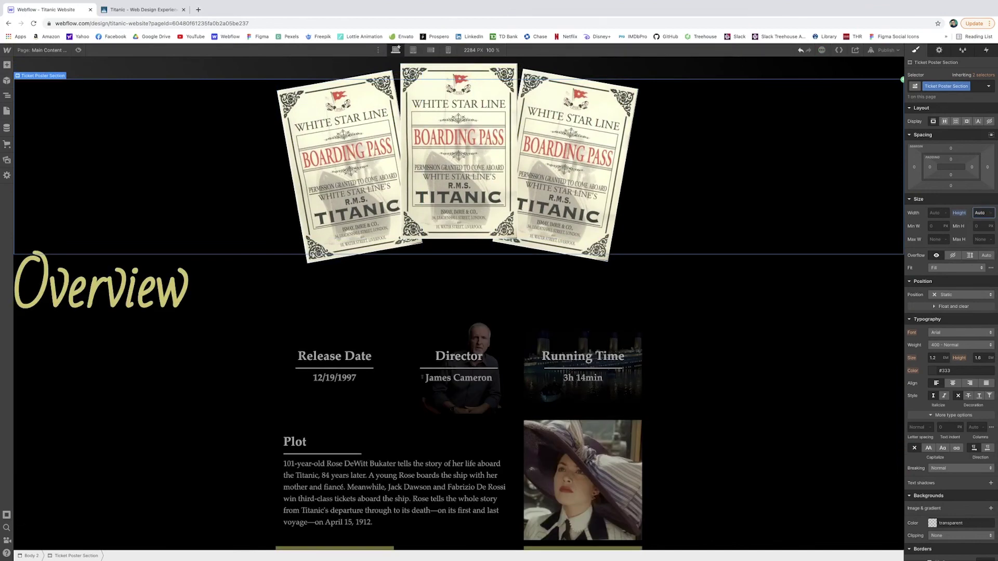
pyautogui.press('Escape')
# - Set the Overview heading's weight to 400 Normal, undoing a trial top margin on the section
pyautogui.scroll(3, 853, 265)
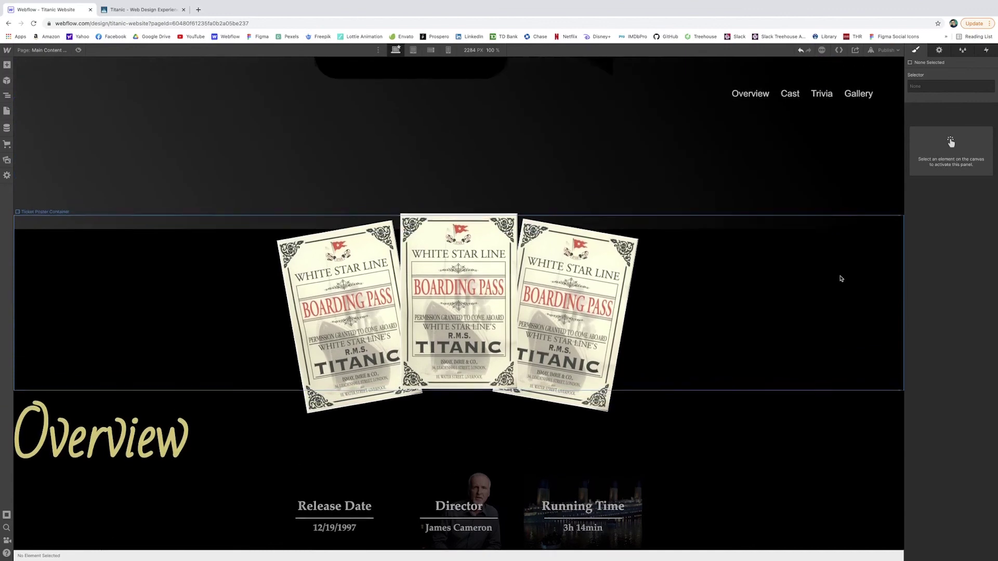
pyautogui.scroll(-4, 837, 283)
pyautogui.click(244, 256)
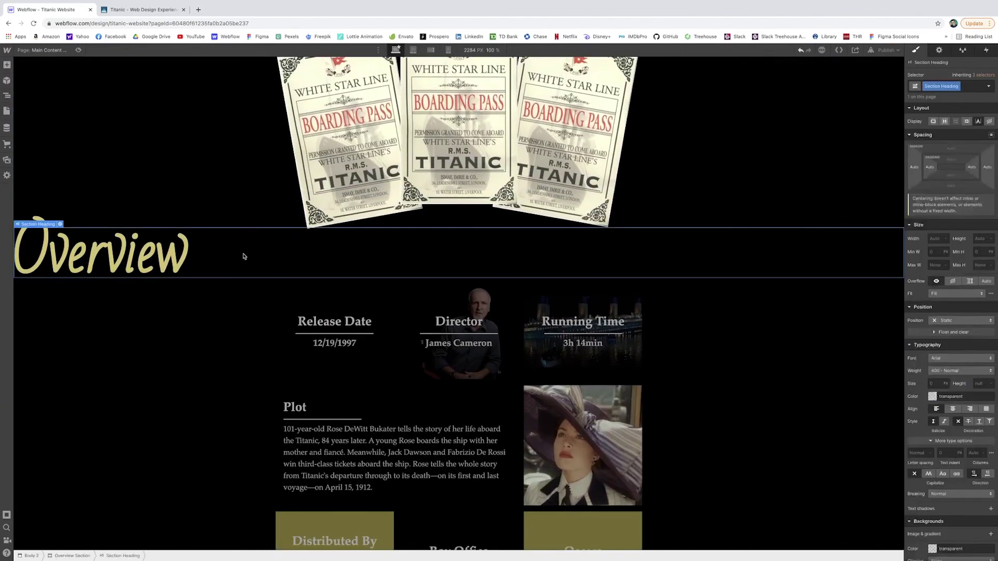
pyautogui.click(236, 229)
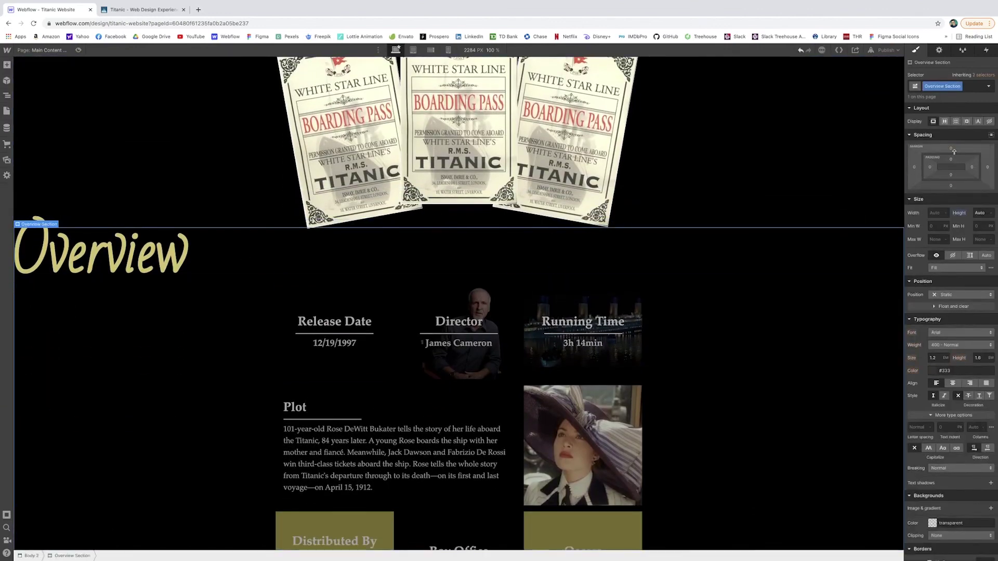
pyautogui.scroll(-1, 952, 151)
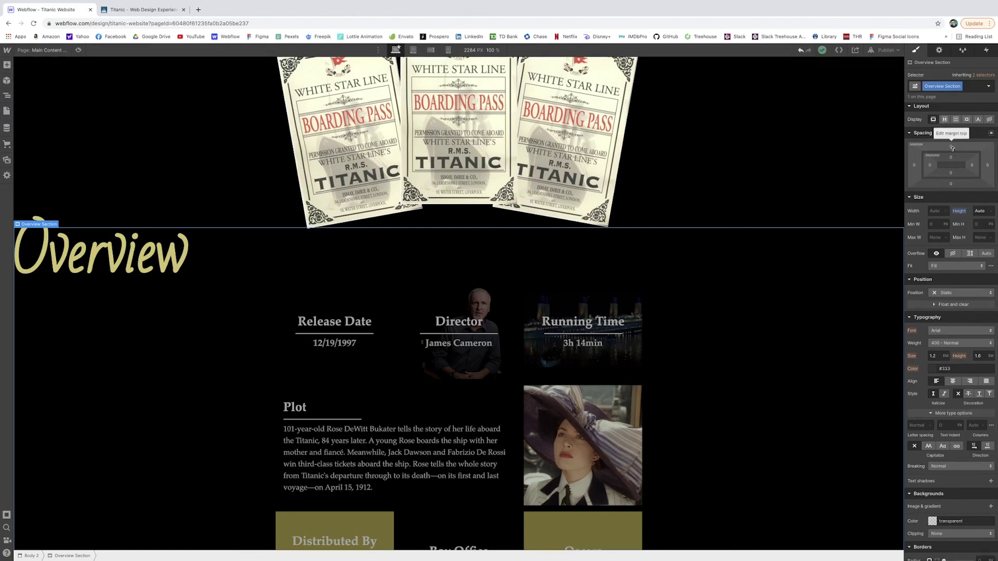
pyautogui.moveTo(952, 148); pyautogui.dragTo(952, 128)
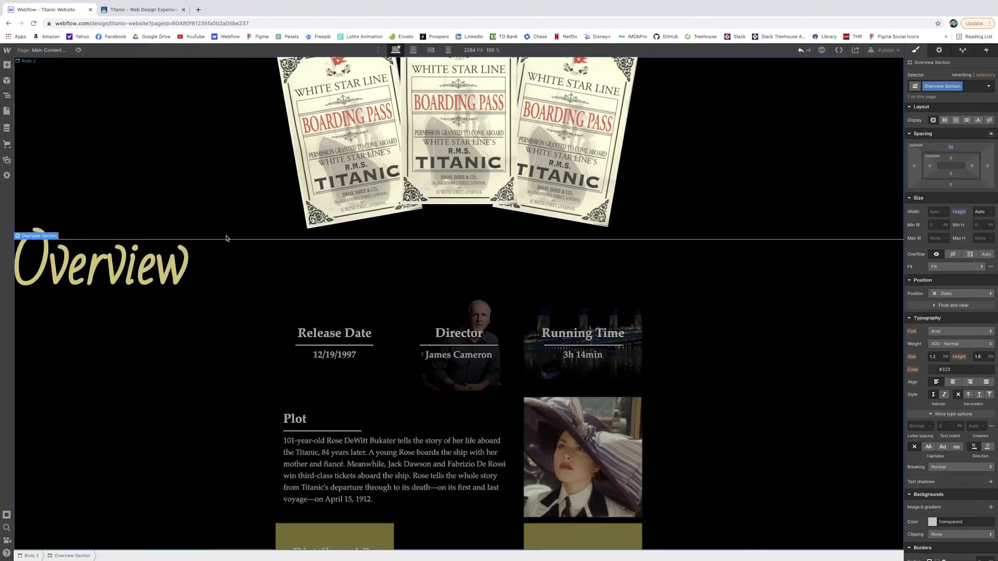
pyautogui.click(156, 271)
pyautogui.hotkey('ctrl', 'z')
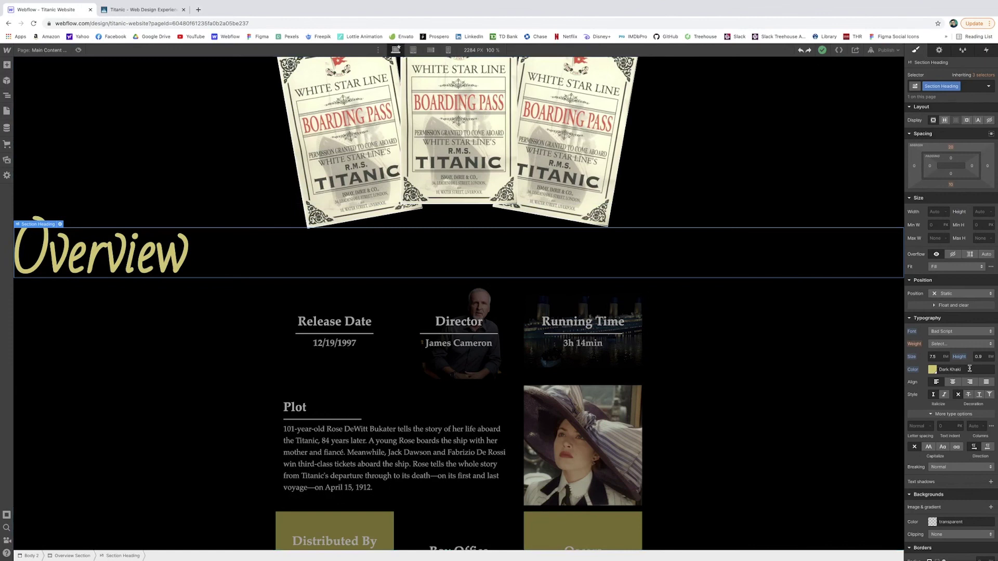
pyautogui.click(949, 344)
pyautogui.click(950, 321)
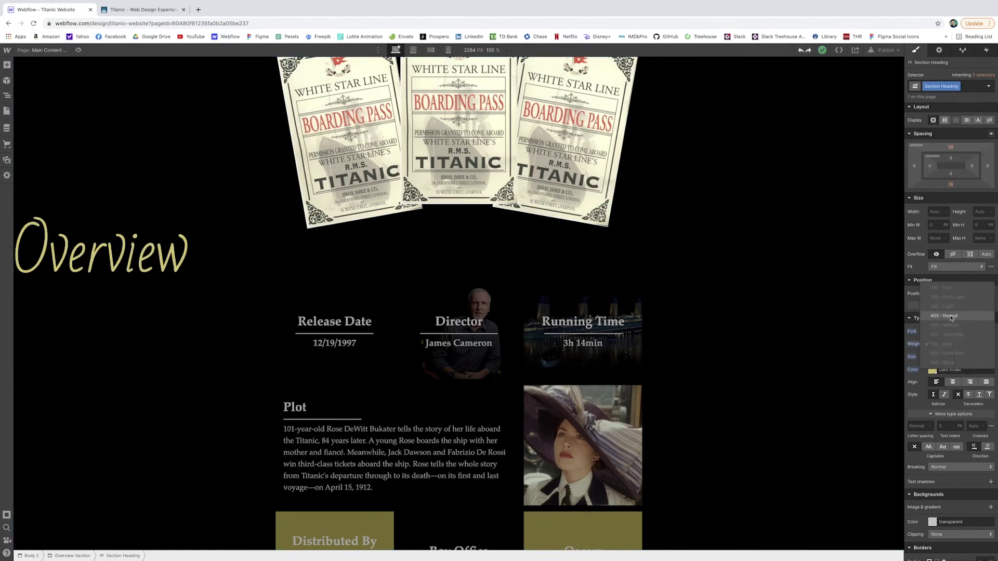
pyautogui.hotkey('ctrl', 'z')
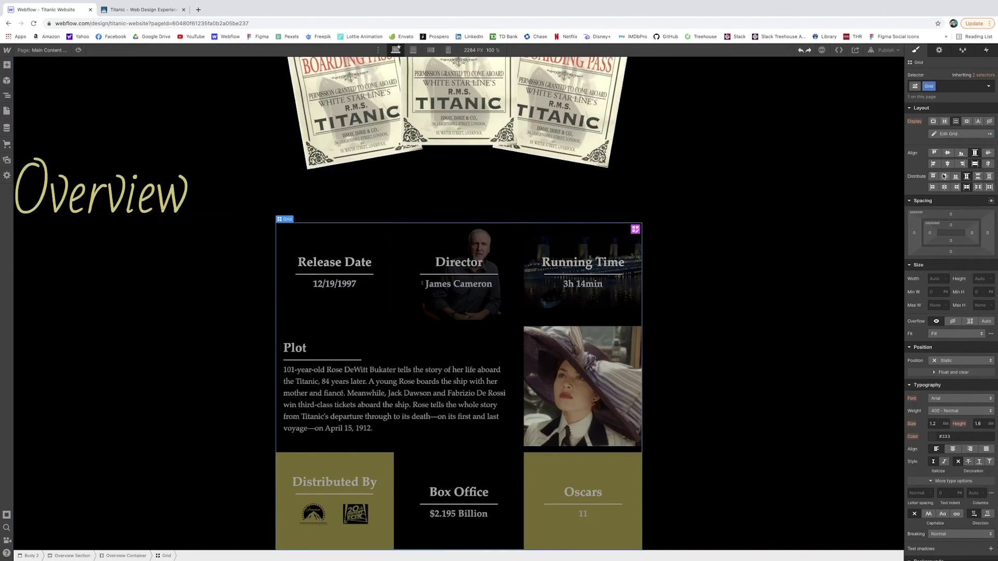
# - Try Flex, Block and Inline-block on the info cells, then restore Grid display and exit grid editing
pyautogui.click(947, 123)
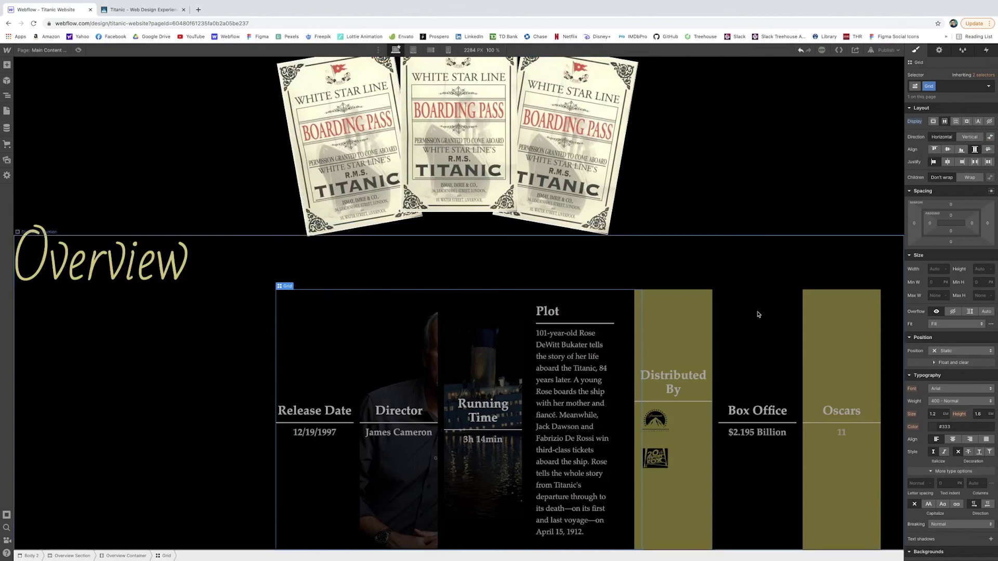
pyautogui.click(963, 137)
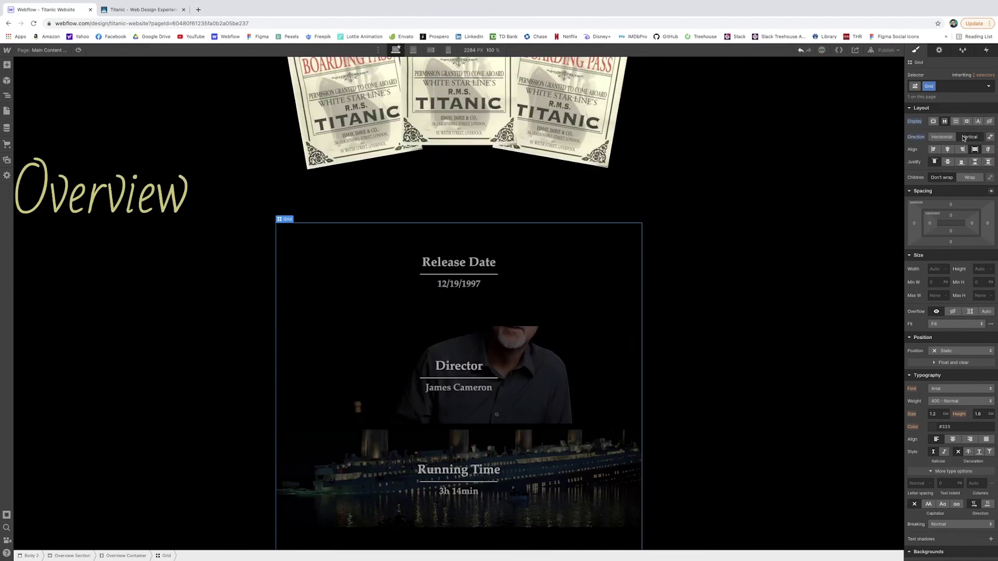
pyautogui.click(933, 121)
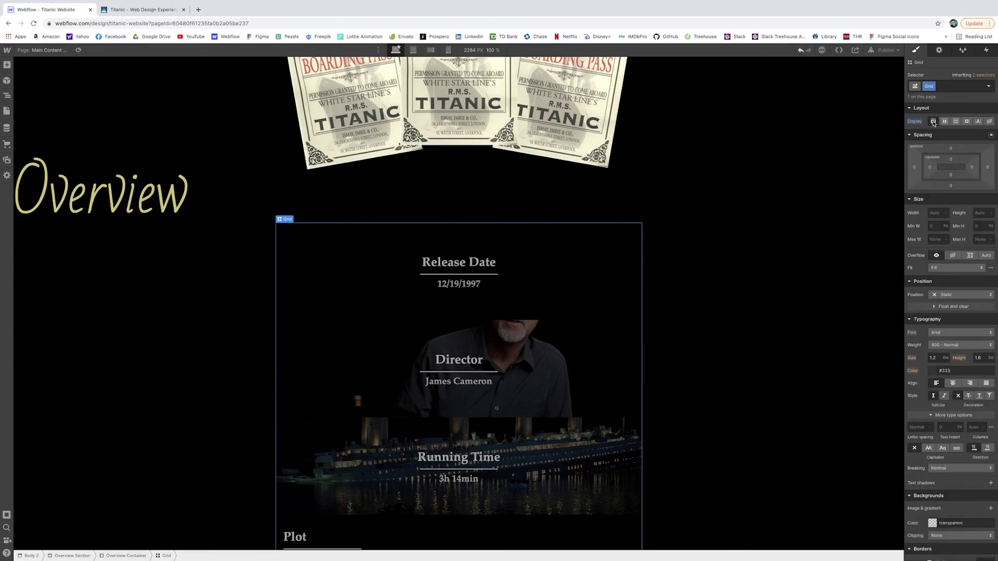
pyautogui.click(967, 123)
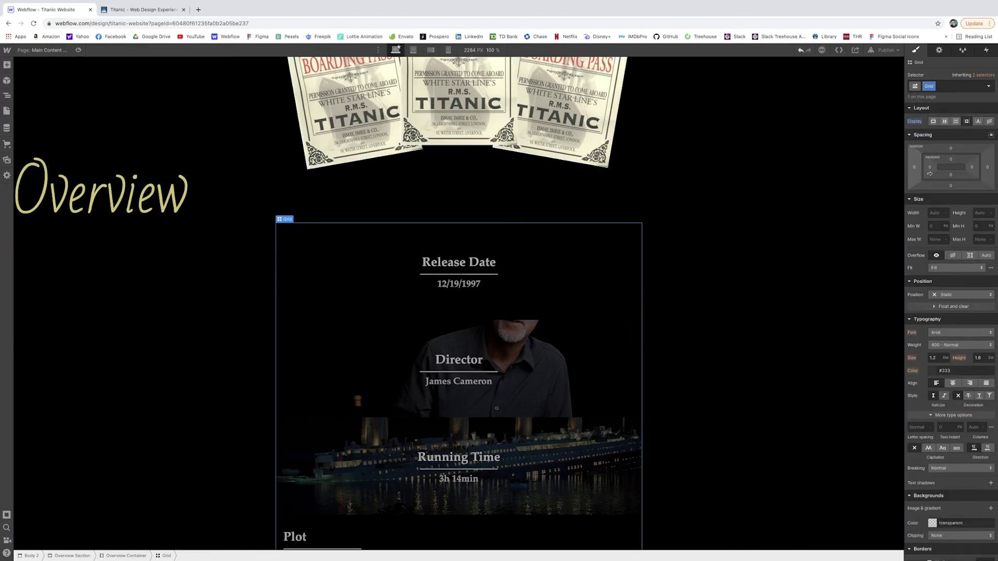
pyautogui.click(956, 121)
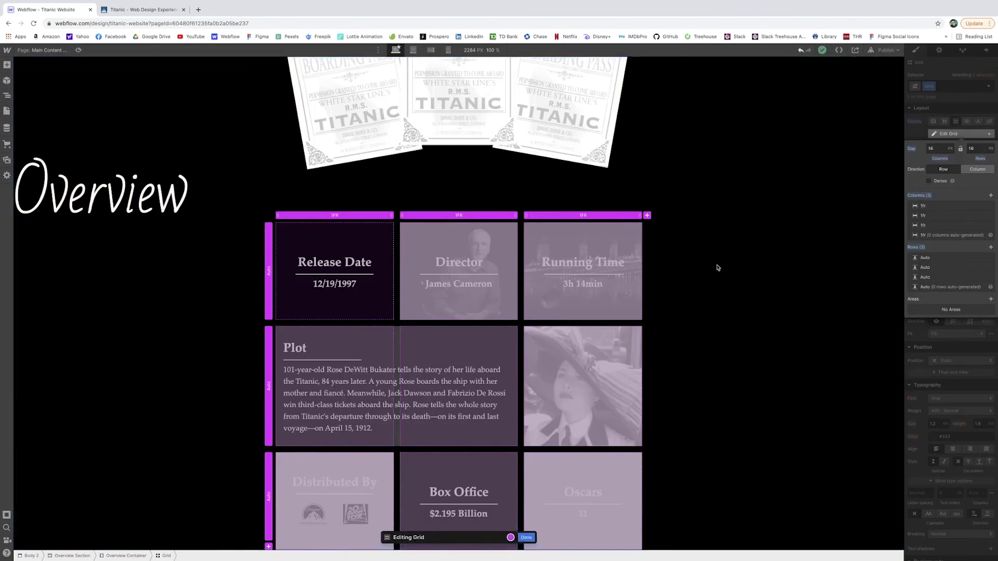
pyautogui.press('Escape')
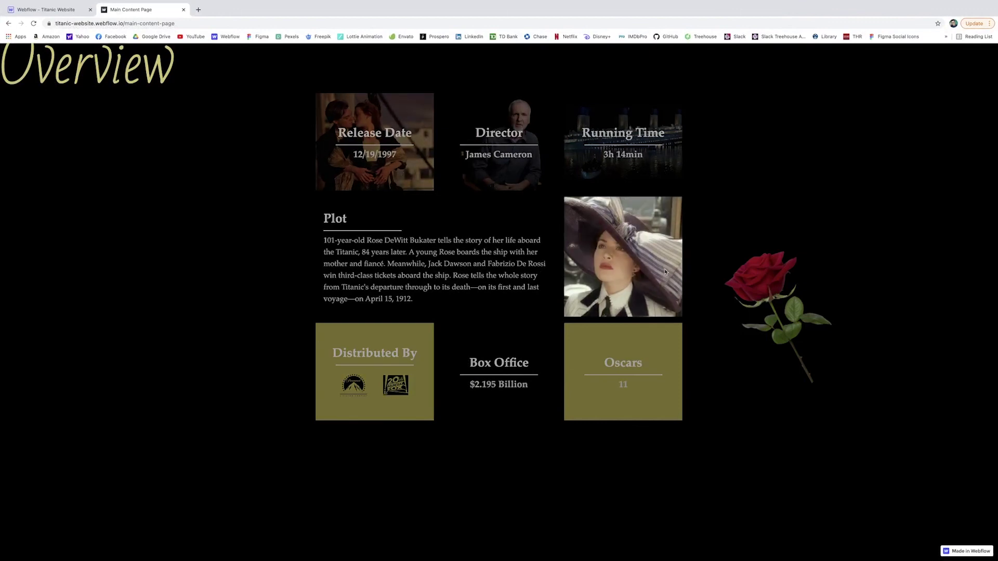
pyautogui.scroll(1, 627, 273)
pyautogui.scroll(6, 628, 273)
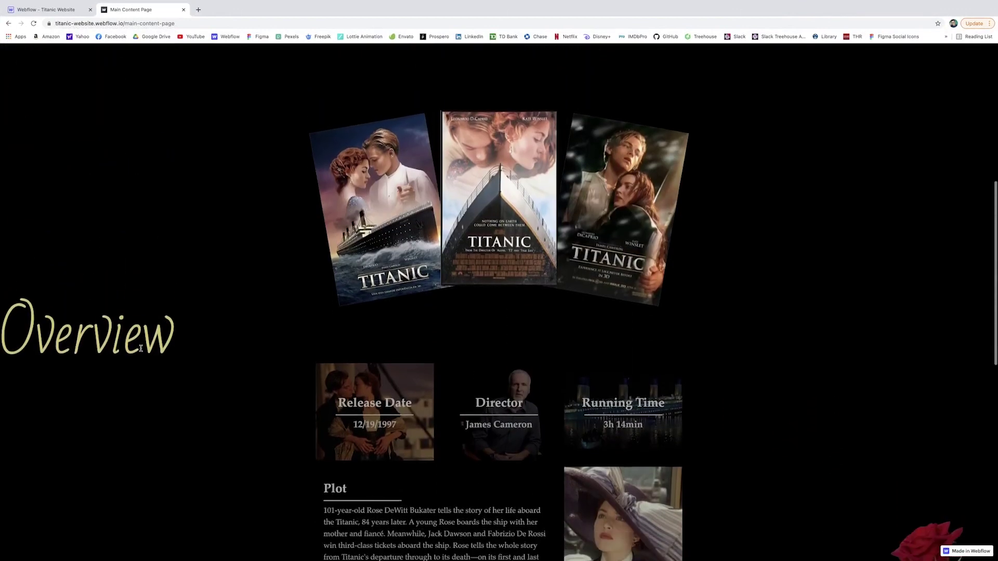
pyautogui.scroll(-10, 568, 217)
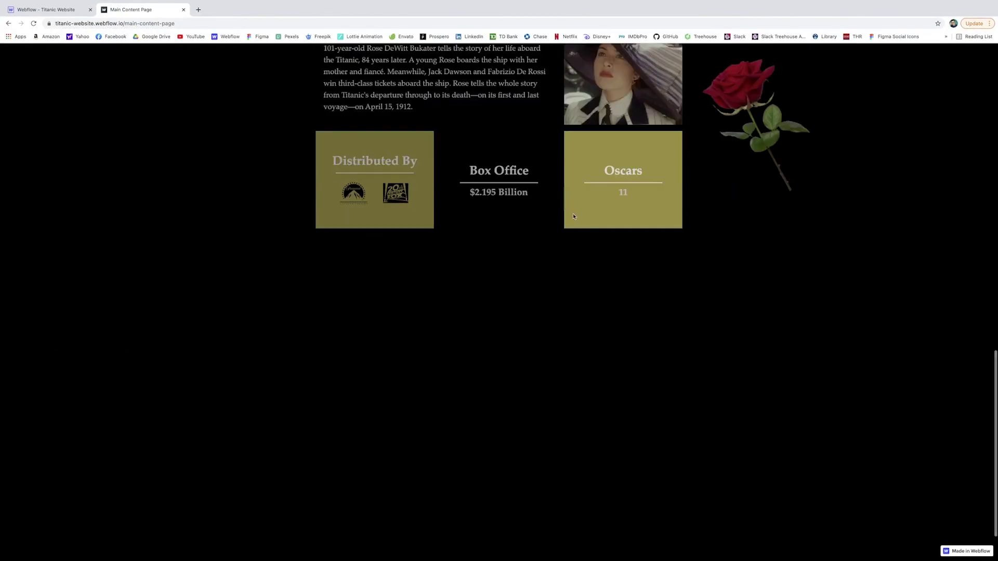